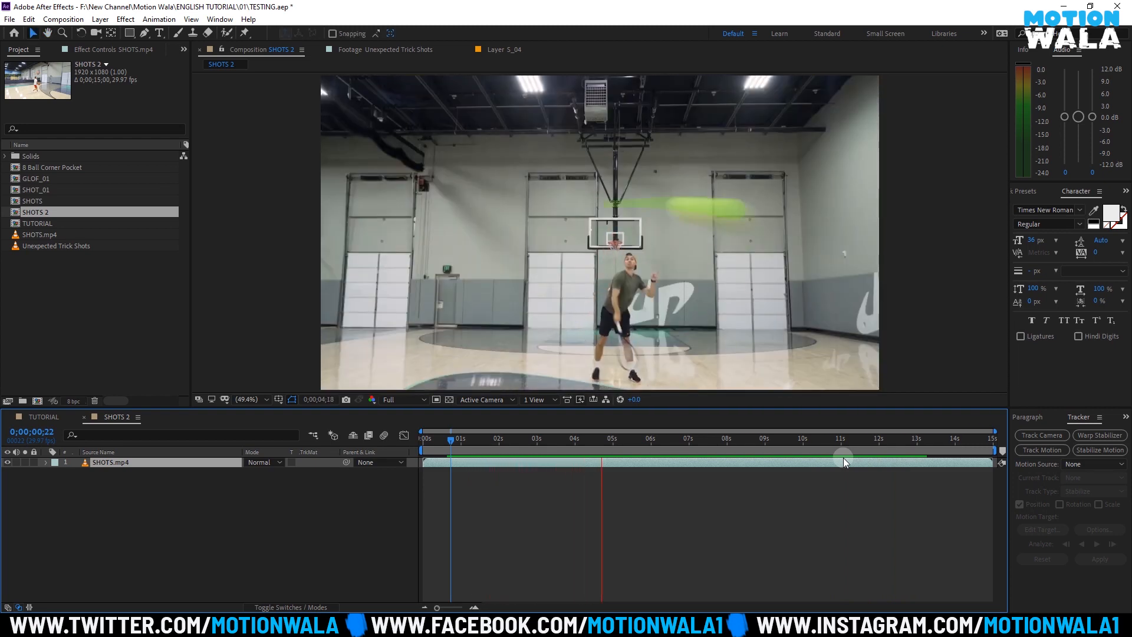
# Step: Preview the trick-shot footage in the SHOTS 2 composition and scrub through the racket shot in the TUTORIAL composition
pyautogui.press('Insert')
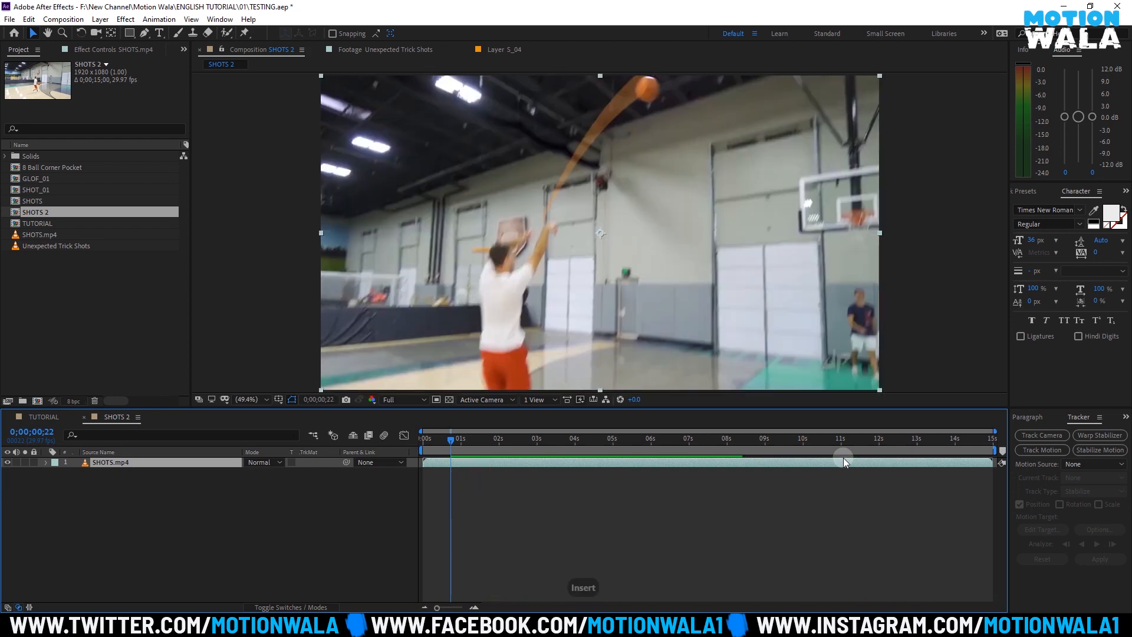
pyautogui.press('Insert')
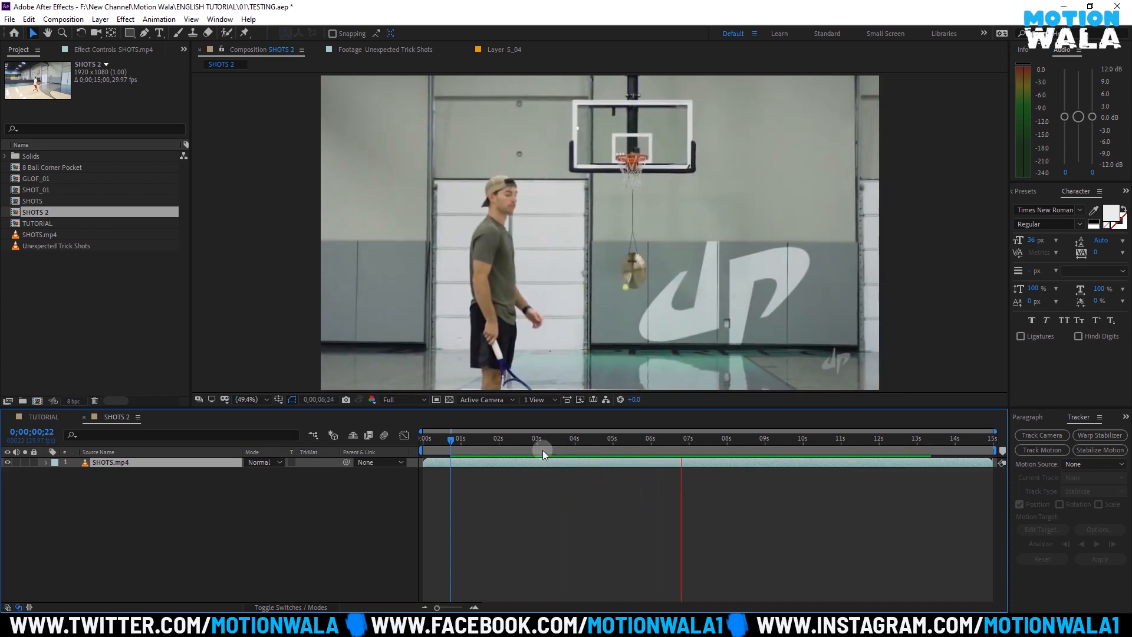
pyautogui.click(525, 292)
pyautogui.moveTo(672, 438); pyautogui.dragTo(642, 462)
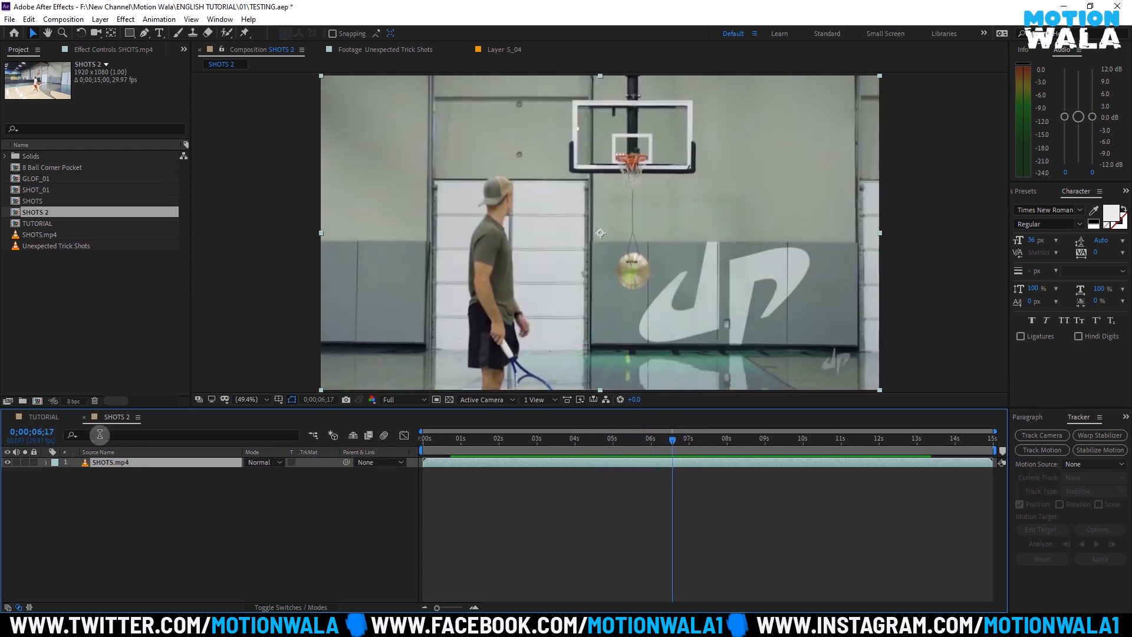
pyautogui.click(44, 417)
pyautogui.moveTo(518, 447); pyautogui.dragTo(663, 446)
pyautogui.moveTo(591, 443); pyautogui.dragTo(311, 458)
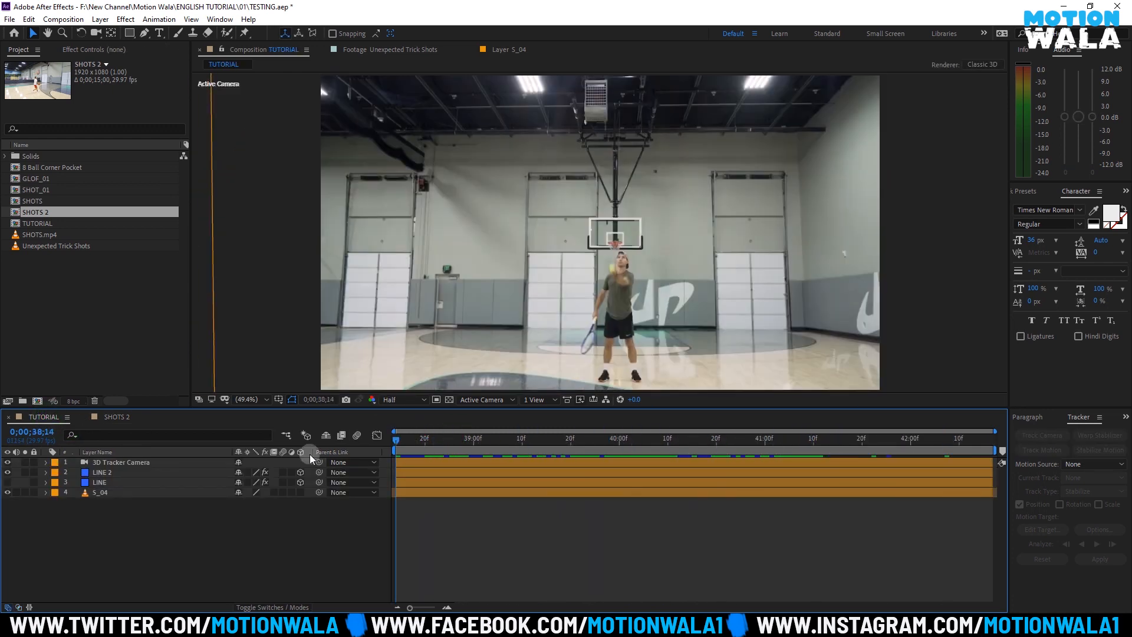
# Step: Duplicate the TUTORIAL composition in the project and open the TUTORIAL 2 copy
pyautogui.click(35, 223)
pyautogui.hotkey('ctrl', 'd')
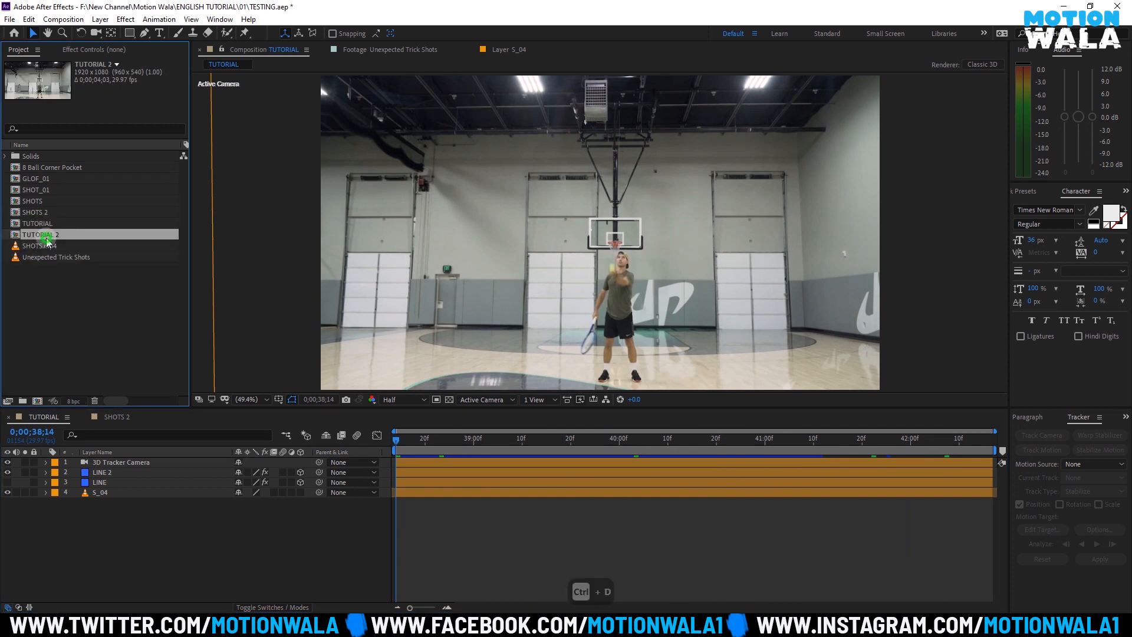
pyautogui.doubleClick(47, 239)
# Step: Delete the 3D Tracker Camera, LINE 2 and LINE layers, keeping only the S_04 footage layer
pyautogui.click(461, 481)
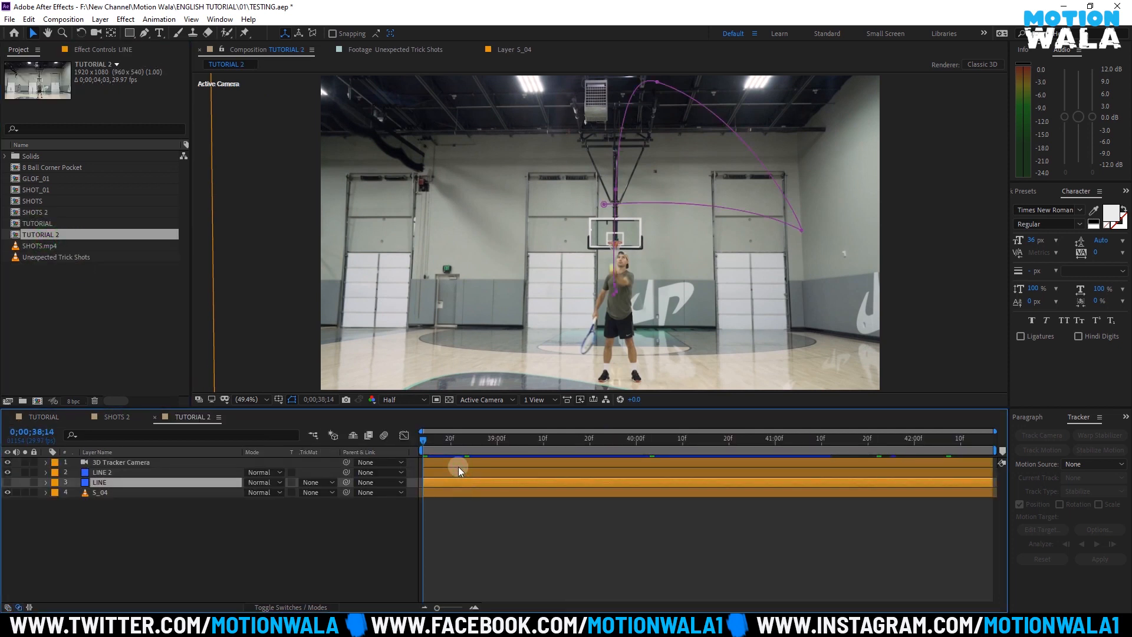
pyautogui.keyDown('shift'); pyautogui.click(458, 465); pyautogui.keyUp('shift')
pyautogui.press('Delete')
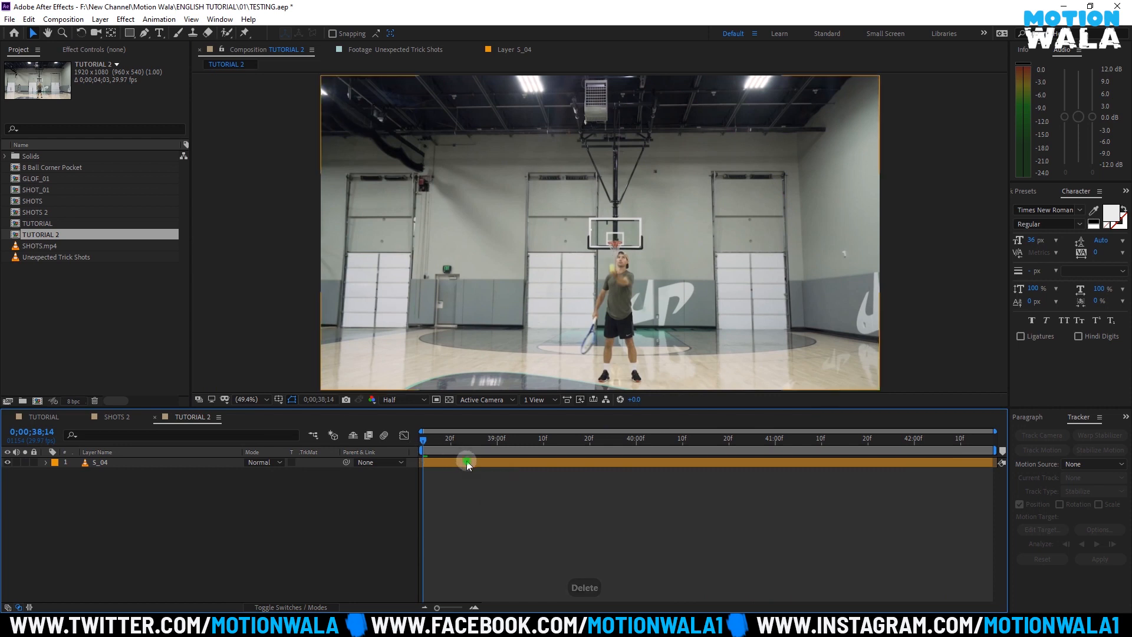
# Step: Run the 3D Camera Tracker on the S_04 layer with its effect controls displayed
pyautogui.click(191, 463)
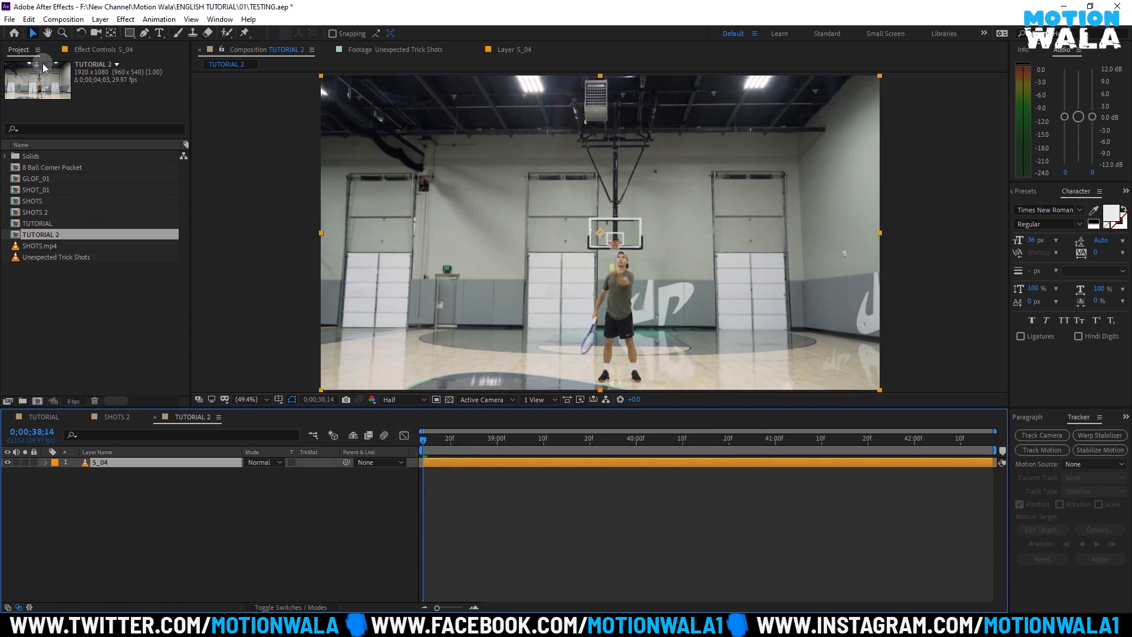
pyautogui.click(101, 47)
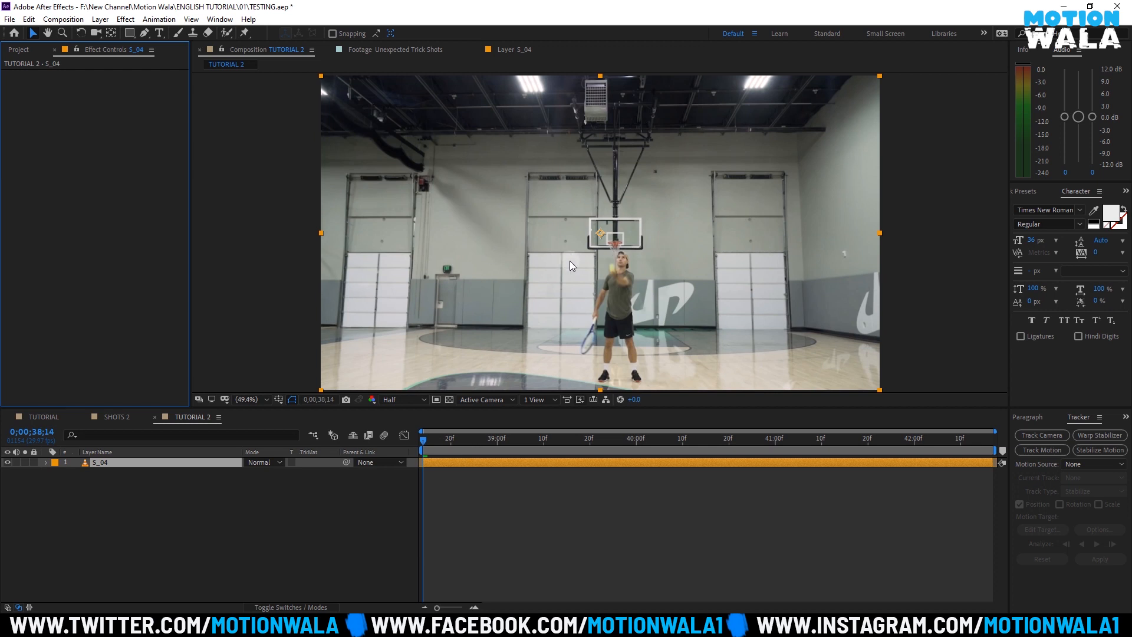
pyautogui.click(1016, 439)
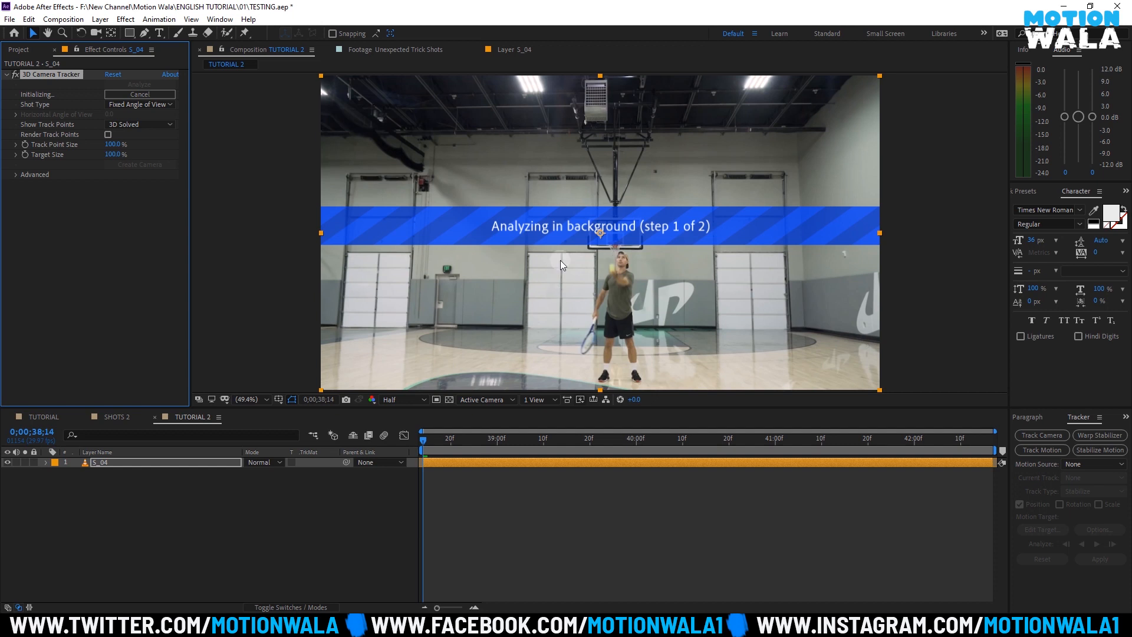
# Step: Examine the ball's flight in the SHOTS 2, TUTORIAL and TUTORIAL 2 compositions while the camera analysis runs
pyautogui.click(116, 416)
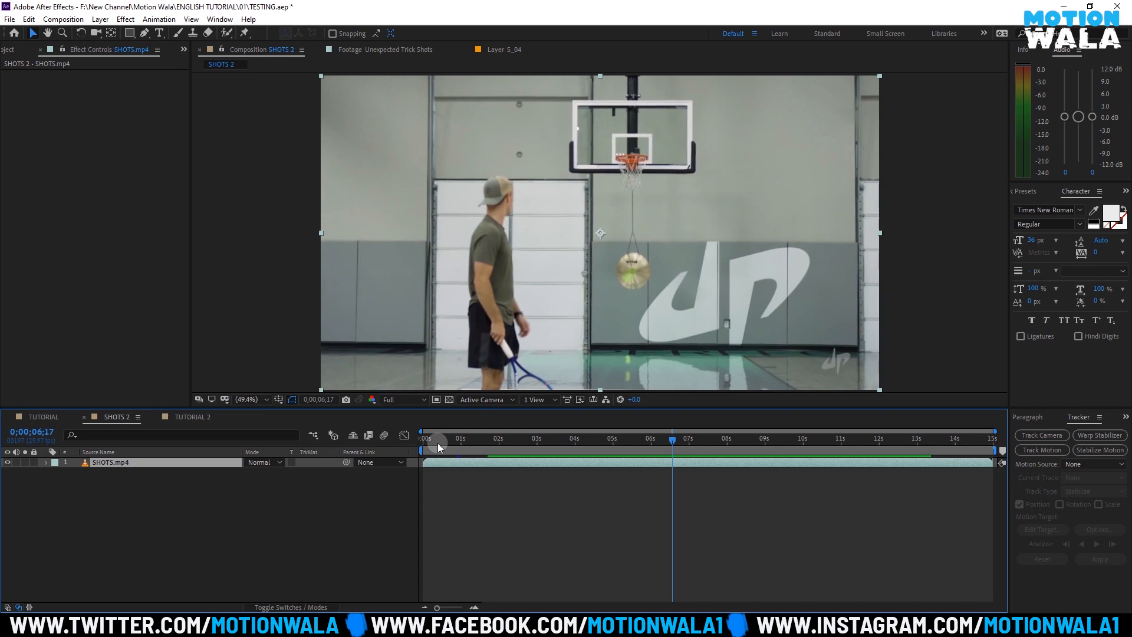
pyautogui.click(43, 416)
pyautogui.moveTo(417, 440); pyautogui.dragTo(708, 440)
pyautogui.click(120, 420)
pyautogui.moveTo(551, 439); pyautogui.dragTo(334, 456)
pyautogui.moveTo(448, 462); pyautogui.dragTo(576, 462)
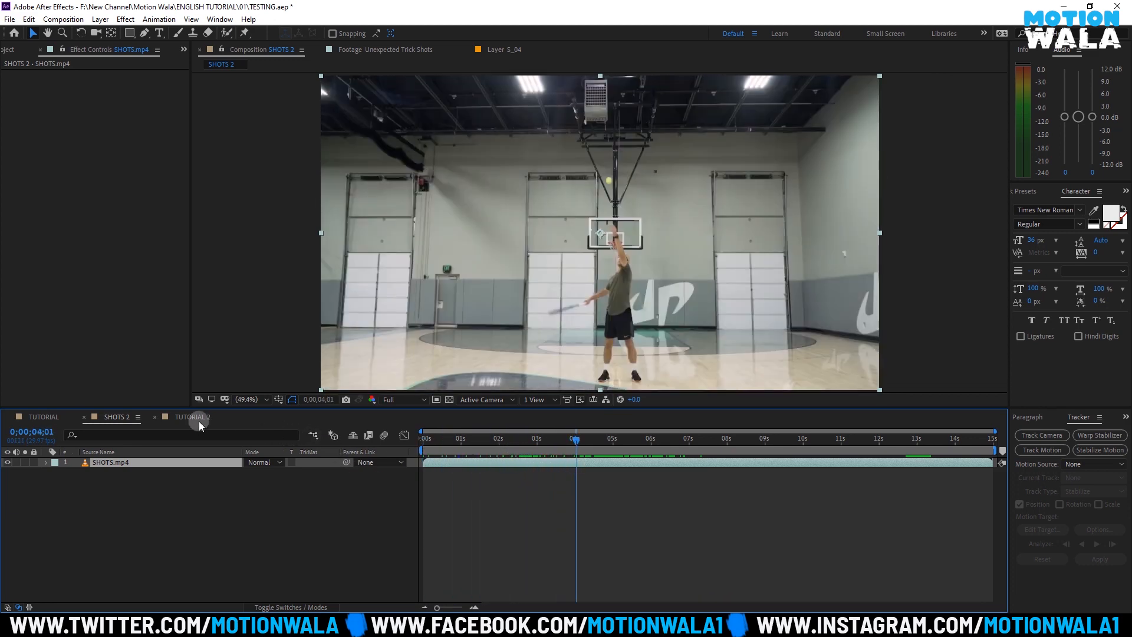
pyautogui.click(199, 421)
pyautogui.moveTo(476, 444); pyautogui.dragTo(631, 446)
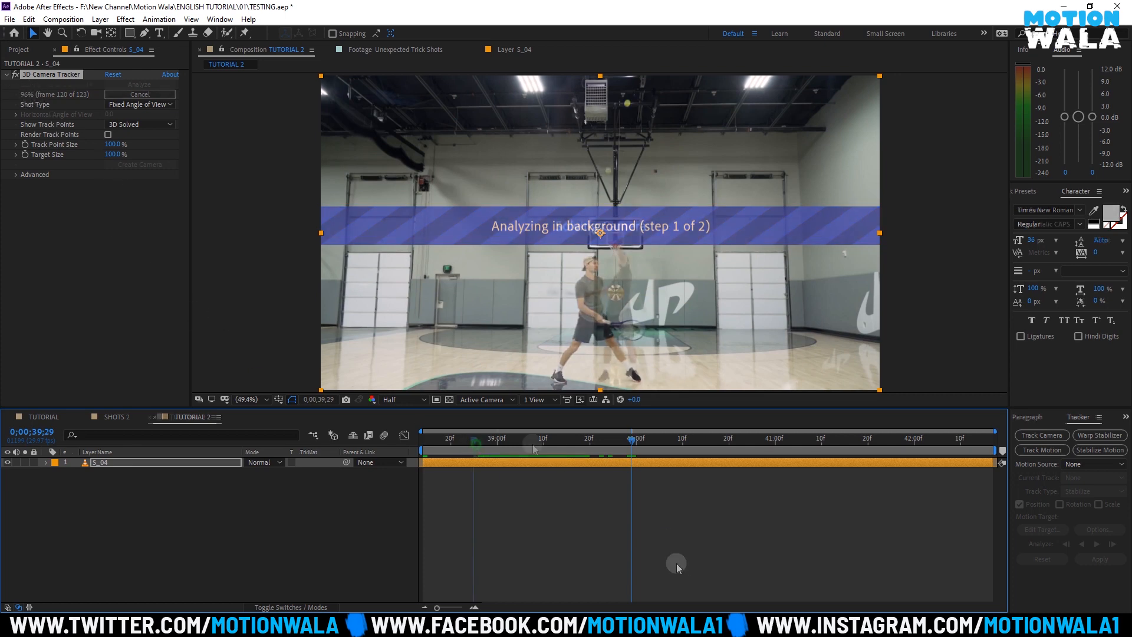
pyautogui.moveTo(665, 443); pyautogui.dragTo(887, 437)
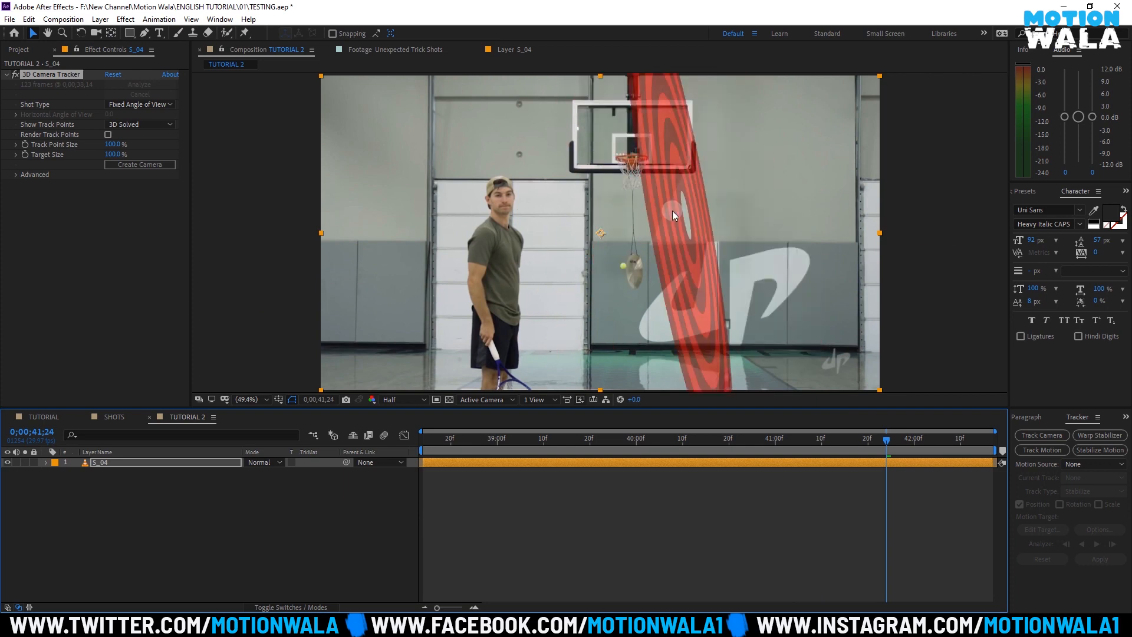
# Step: At 0;00;39;16, select track points whose target lies flat on the back wall and set them as ground plane and origin
pyautogui.moveTo(887, 440); pyautogui.dragTo(571, 442)
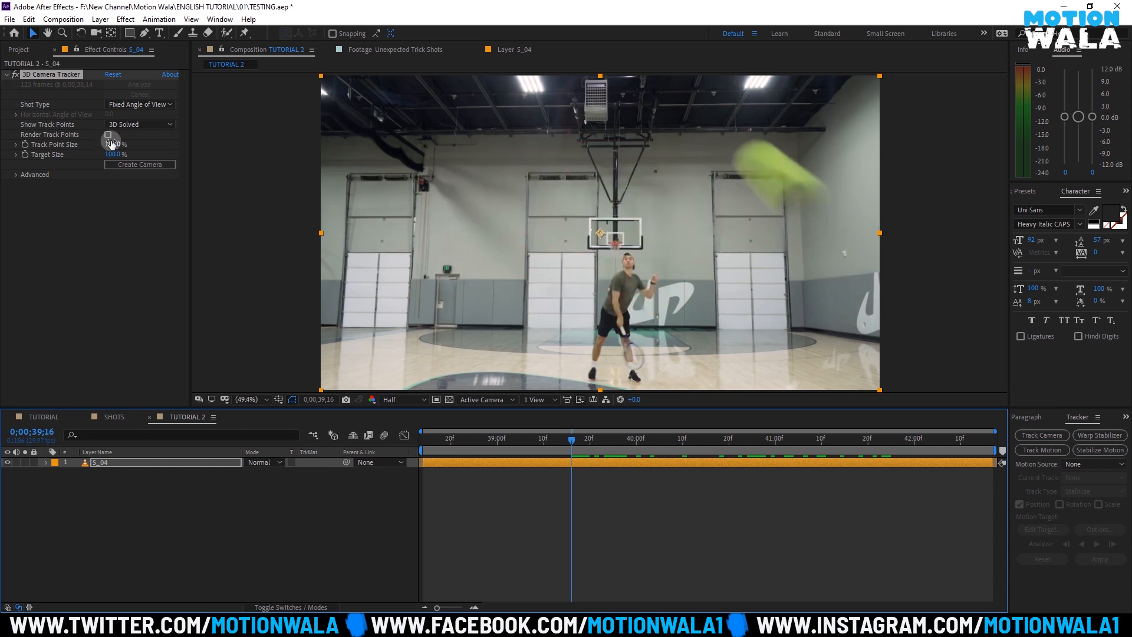
pyautogui.moveTo(113, 147); pyautogui.dragTo(476, 227)
pyautogui.hotkey('ctrl', 'z')
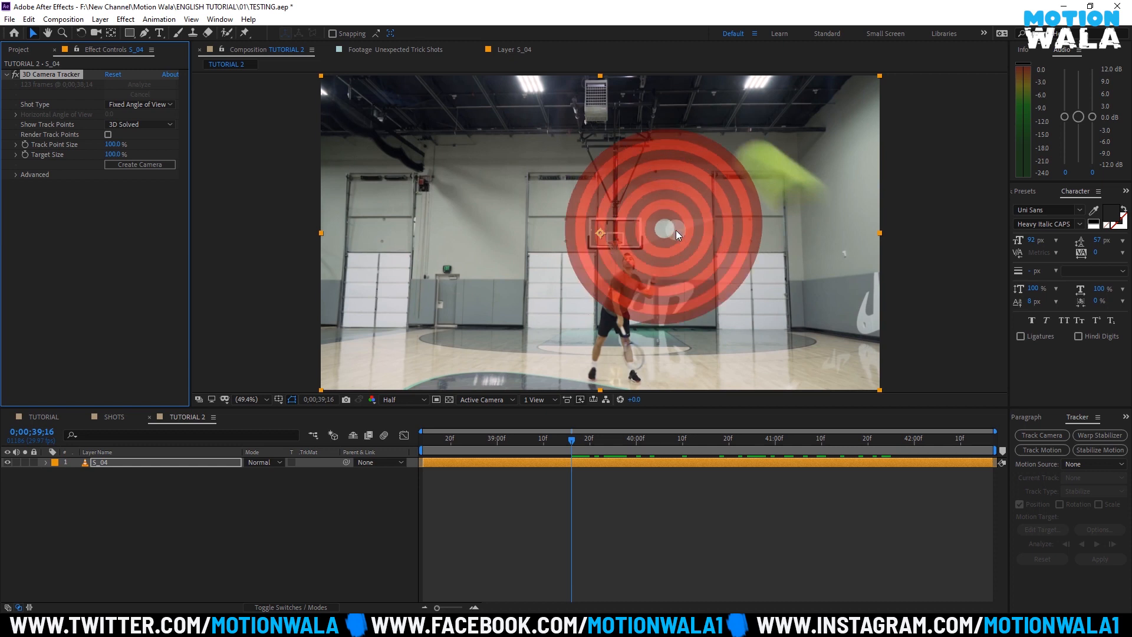
pyautogui.click(661, 231)
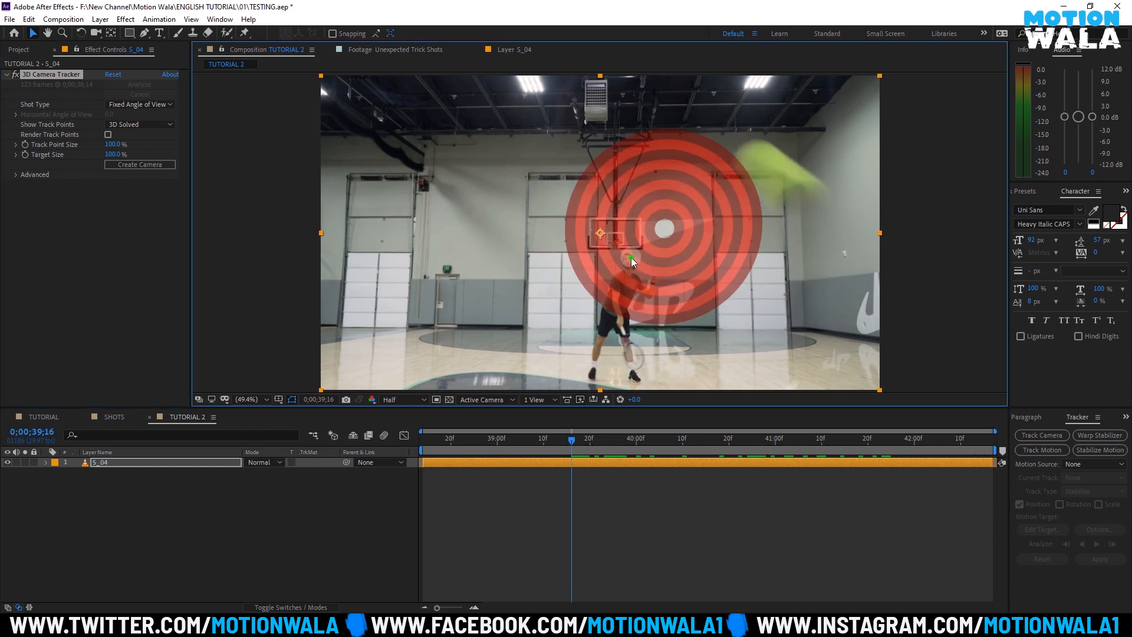
pyautogui.click(591, 234)
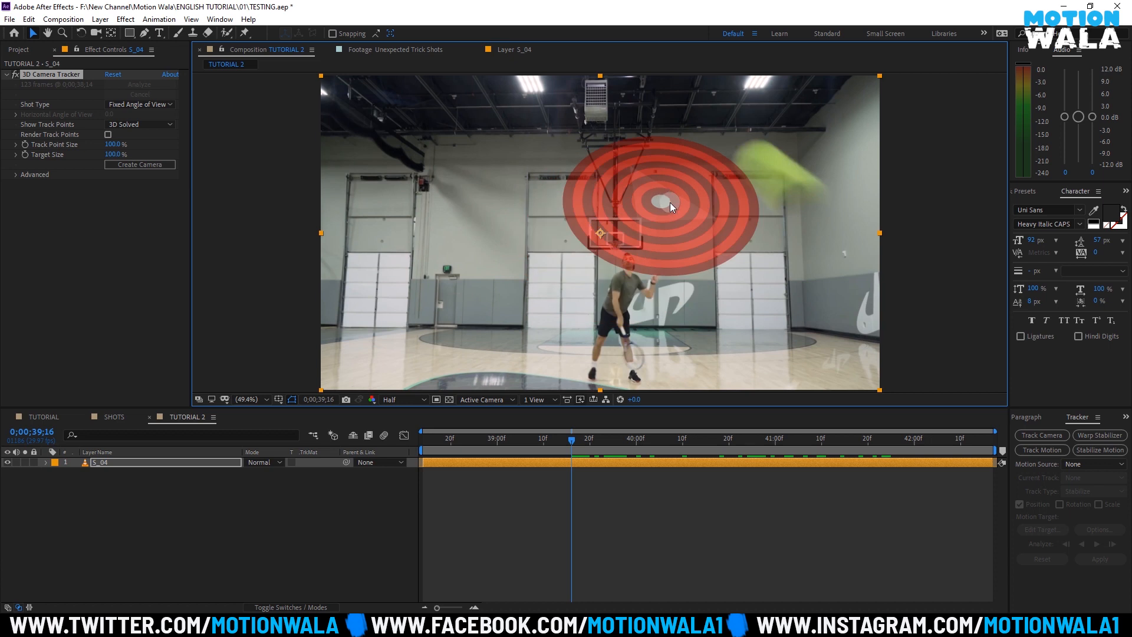
pyautogui.rightClick(688, 239)
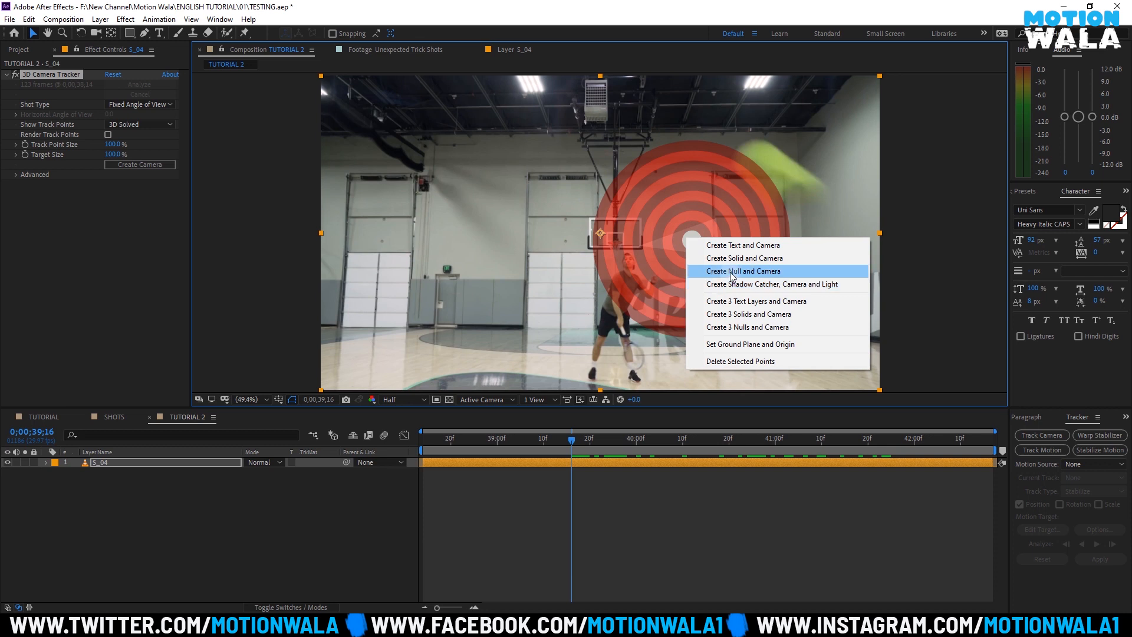
pyautogui.click(729, 345)
# Step: Create a solid and camera from the selected track points, and scrub the shot to check the solid's tracking
pyautogui.rightClick(689, 239)
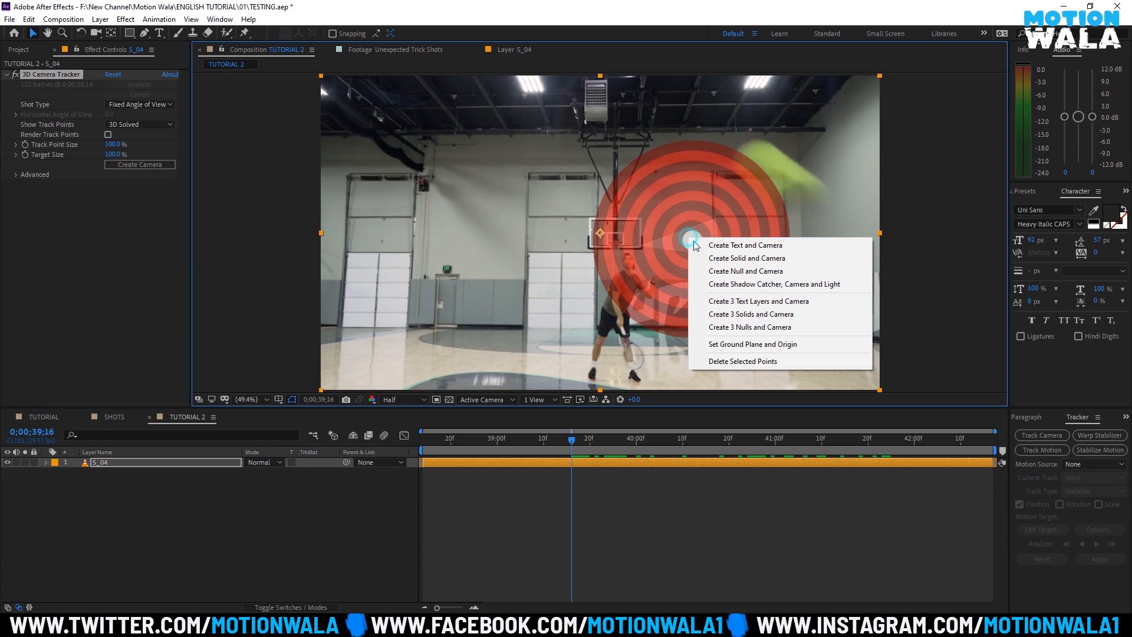
pyautogui.click(732, 258)
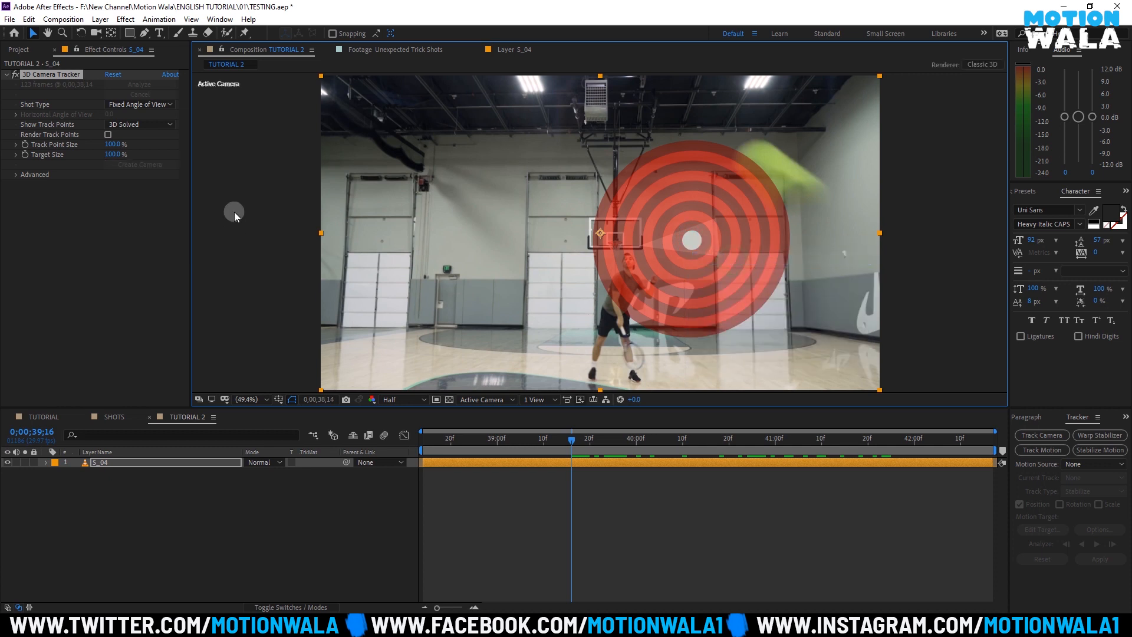
pyautogui.click(696, 508)
pyautogui.moveTo(569, 439); pyautogui.dragTo(405, 462)
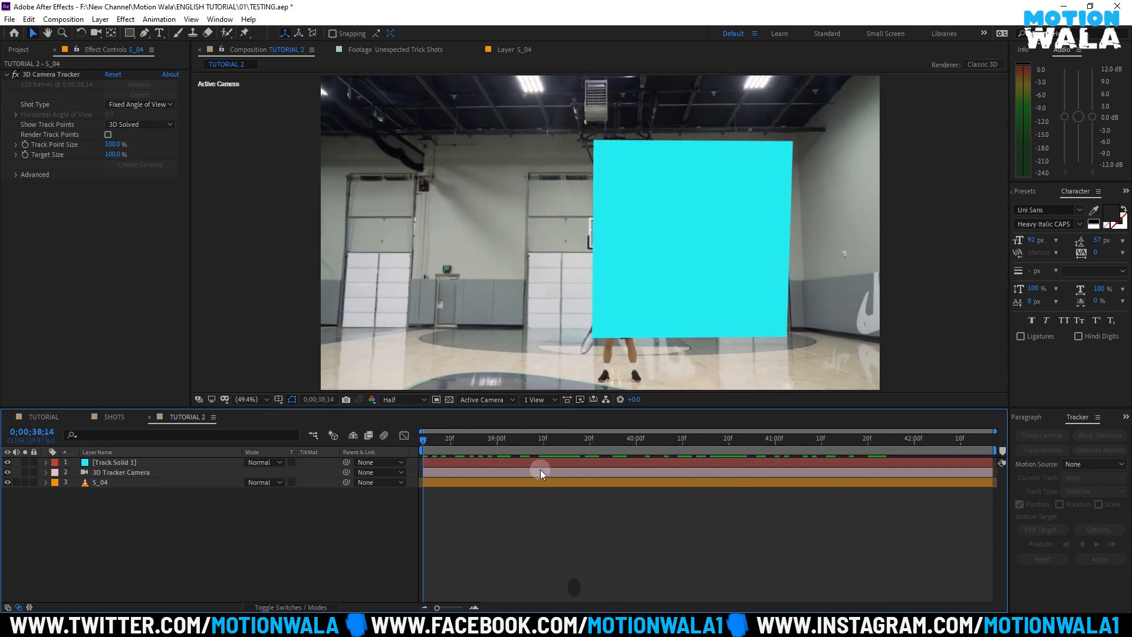
pyautogui.moveTo(475, 447); pyautogui.dragTo(245, 455)
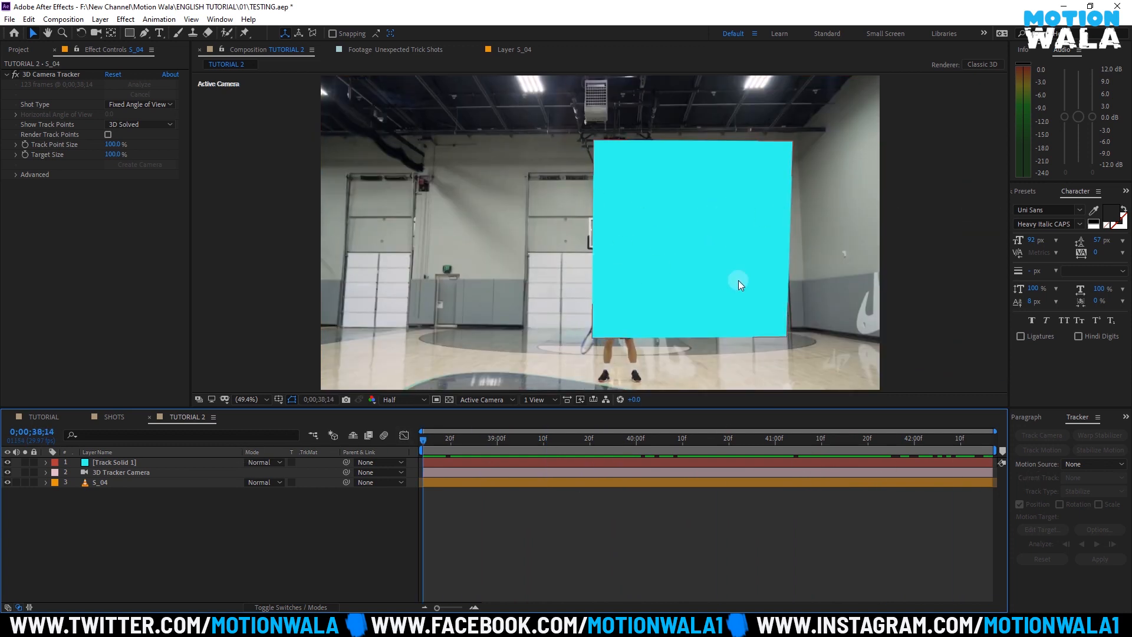
# Step: Enlarge Track Solid 1 to about 3800 × 3800 px in its solid settings with the aspect ratio locked
pyautogui.click(136, 464)
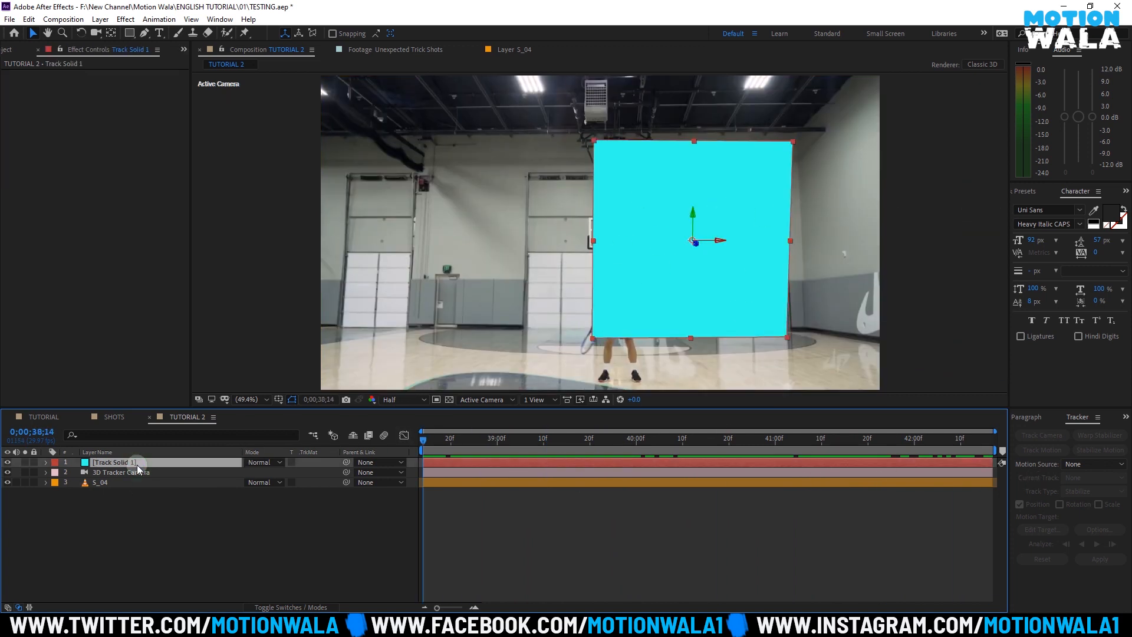
pyautogui.click(99, 19)
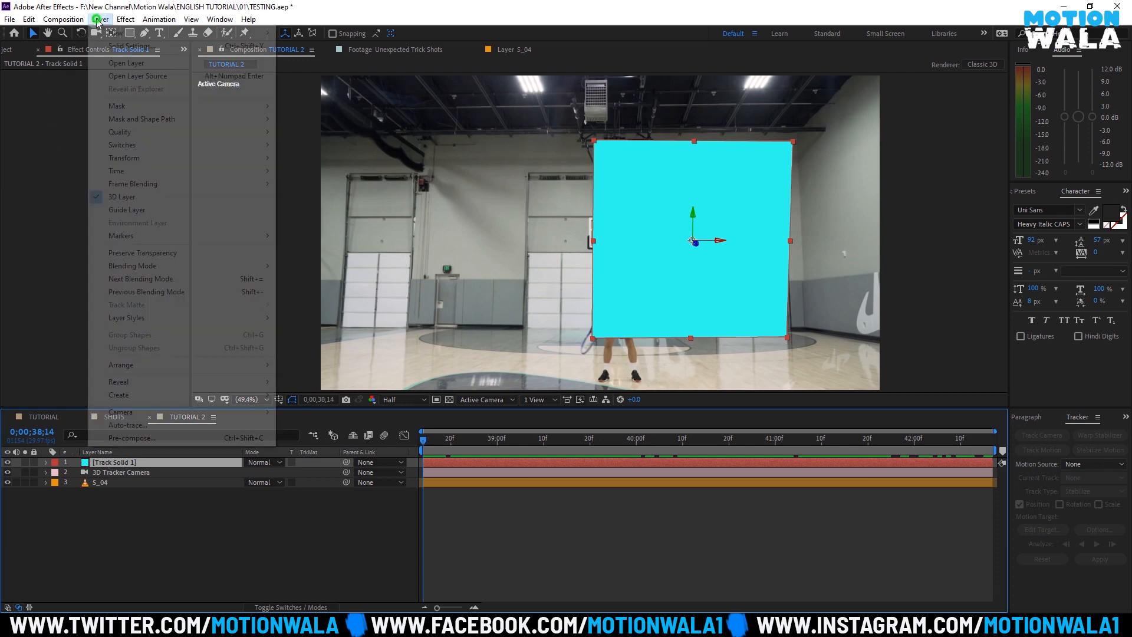
pyautogui.click(129, 45)
pyautogui.click(567, 234)
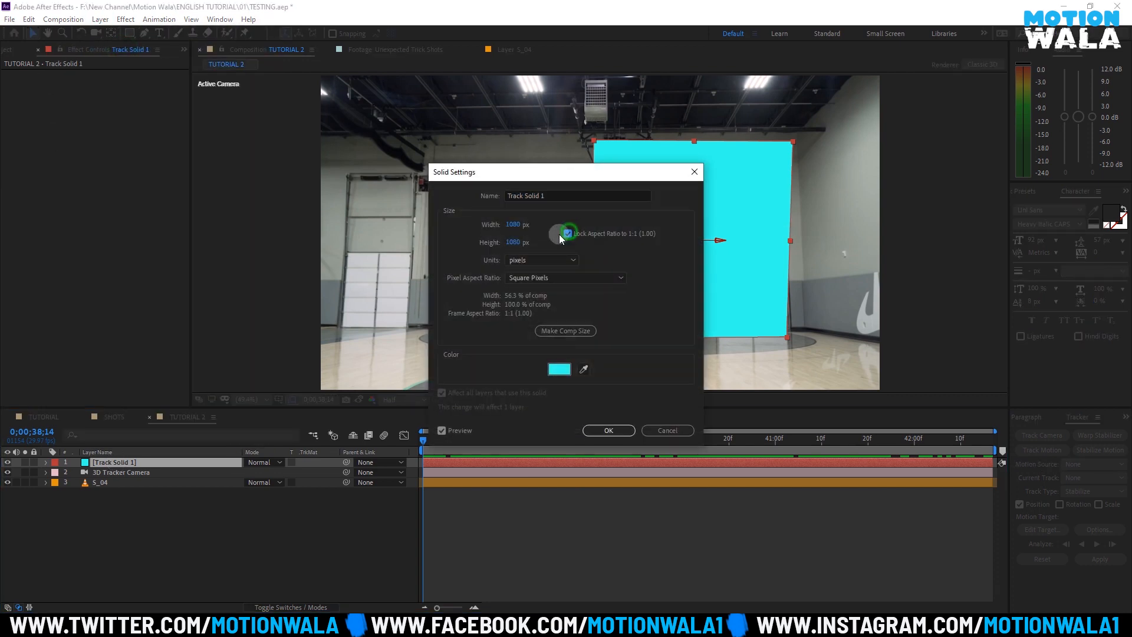
pyautogui.moveTo(510, 225); pyautogui.dragTo(589, 241)
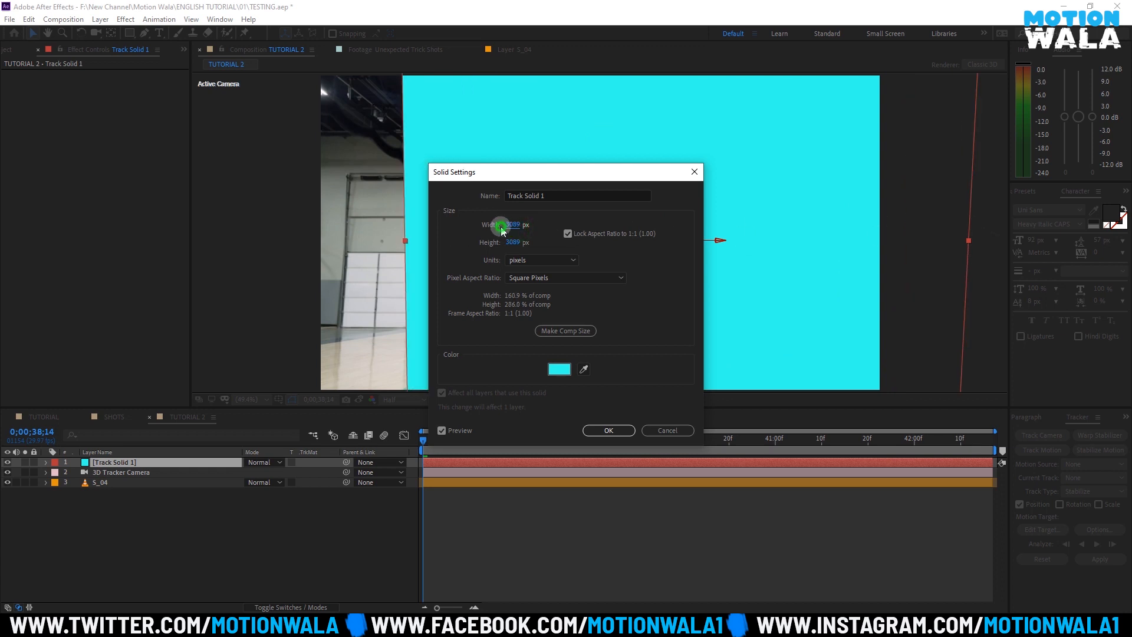
pyautogui.moveTo(502, 230); pyautogui.dragTo(622, 227)
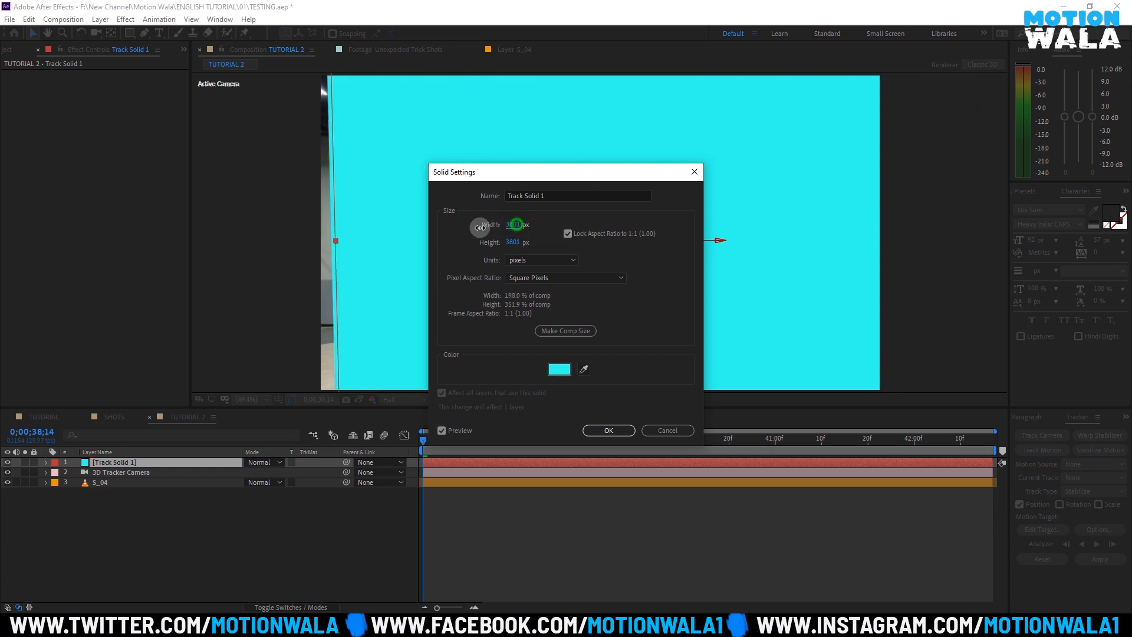
pyautogui.click(608, 431)
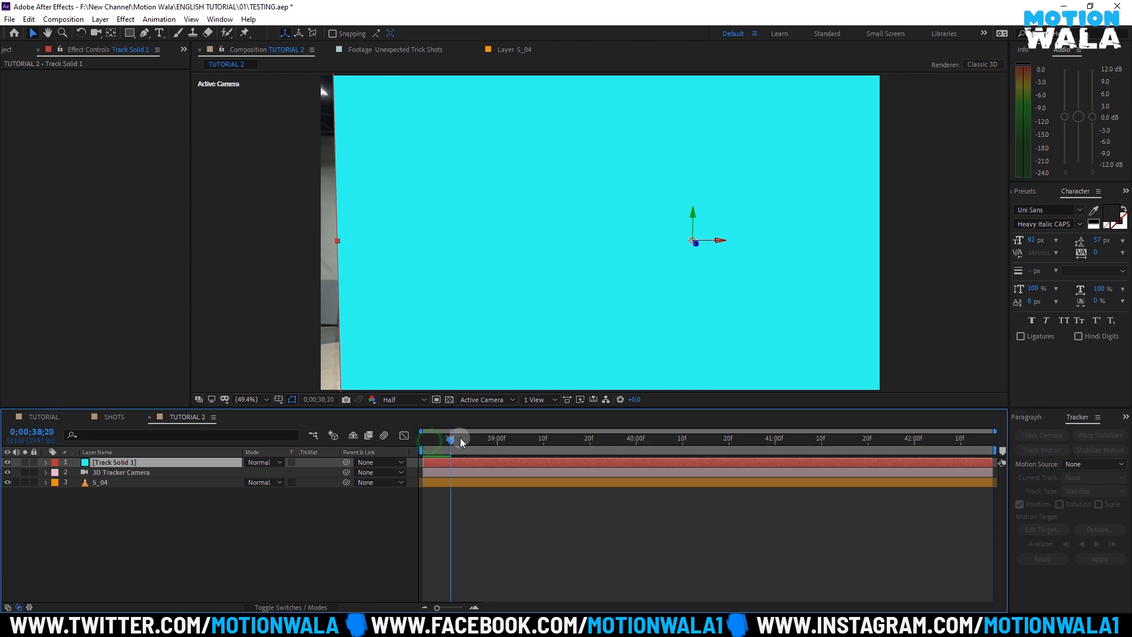
# Step: Set the opacity of Track Solid 1 to 25% and scrub the shot to check the solid's coverage
pyautogui.moveTo(460, 437); pyautogui.dragTo(989, 439)
pyautogui.press('t')
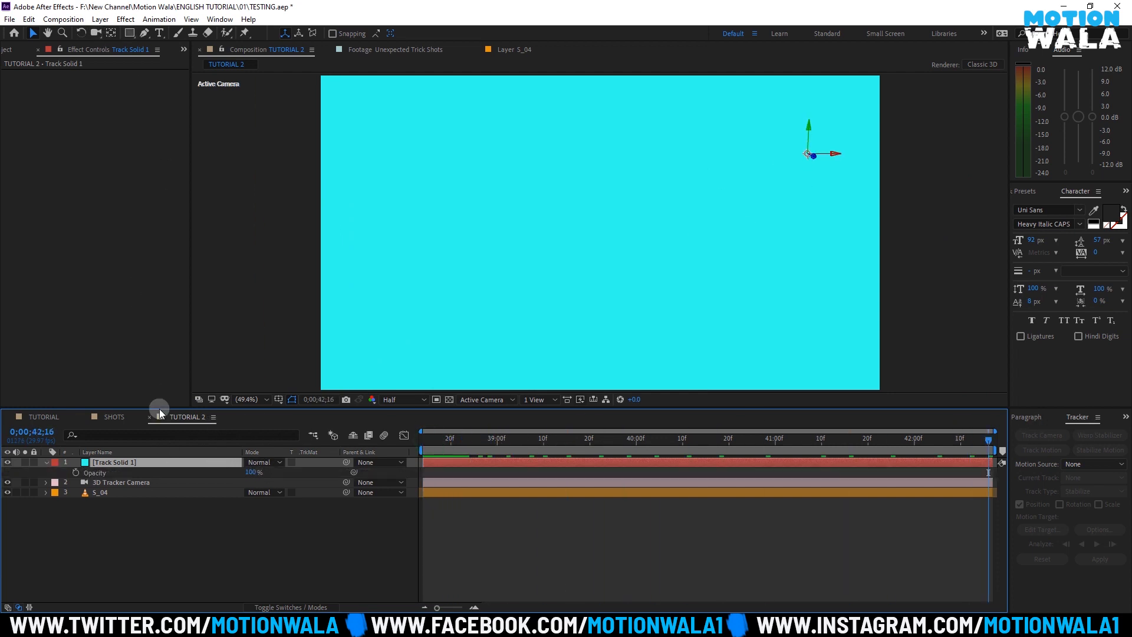
pyautogui.write('25')
pyautogui.click(212, 531)
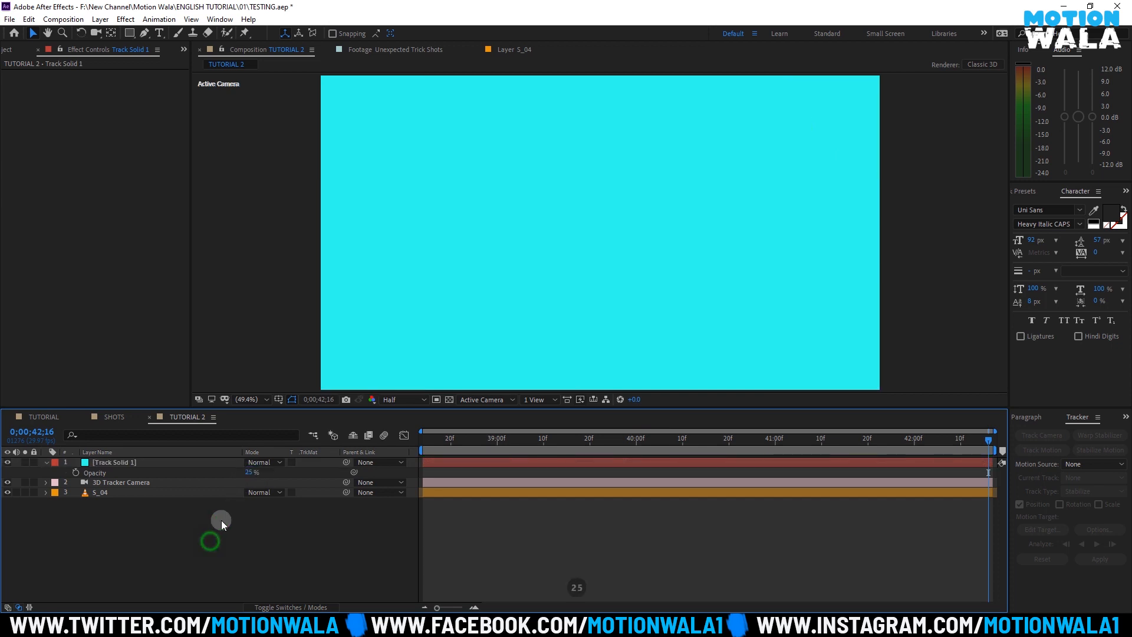
pyautogui.moveTo(460, 441); pyautogui.dragTo(771, 441)
# Step: Hide the Track Solid 1 layer and collapse its properties
pyautogui.click(133, 463)
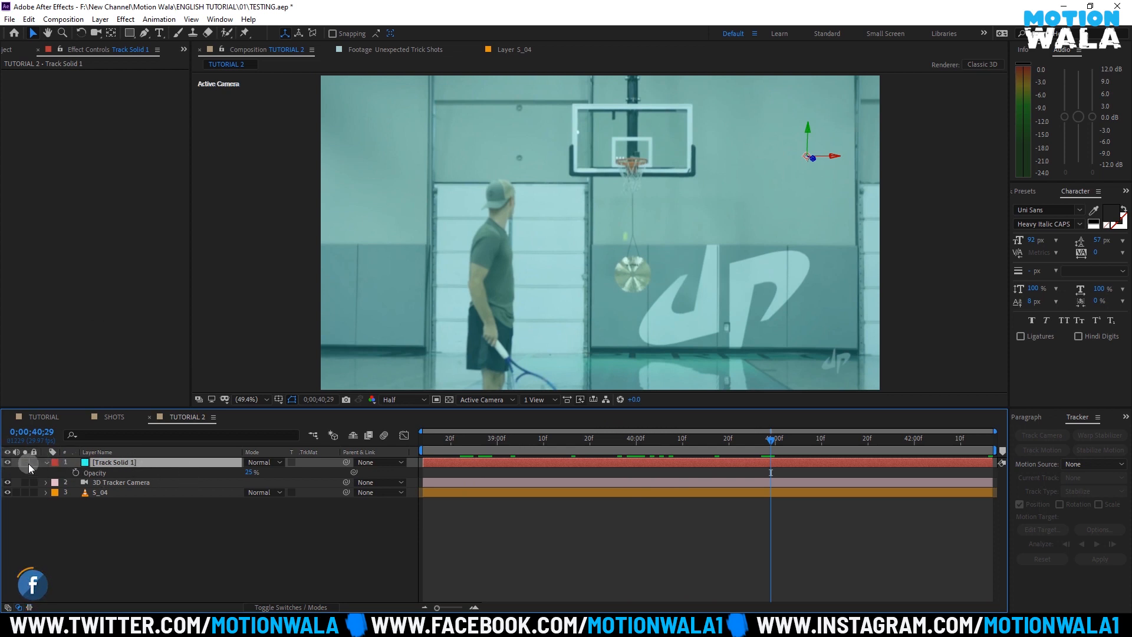
pyautogui.click(6, 465)
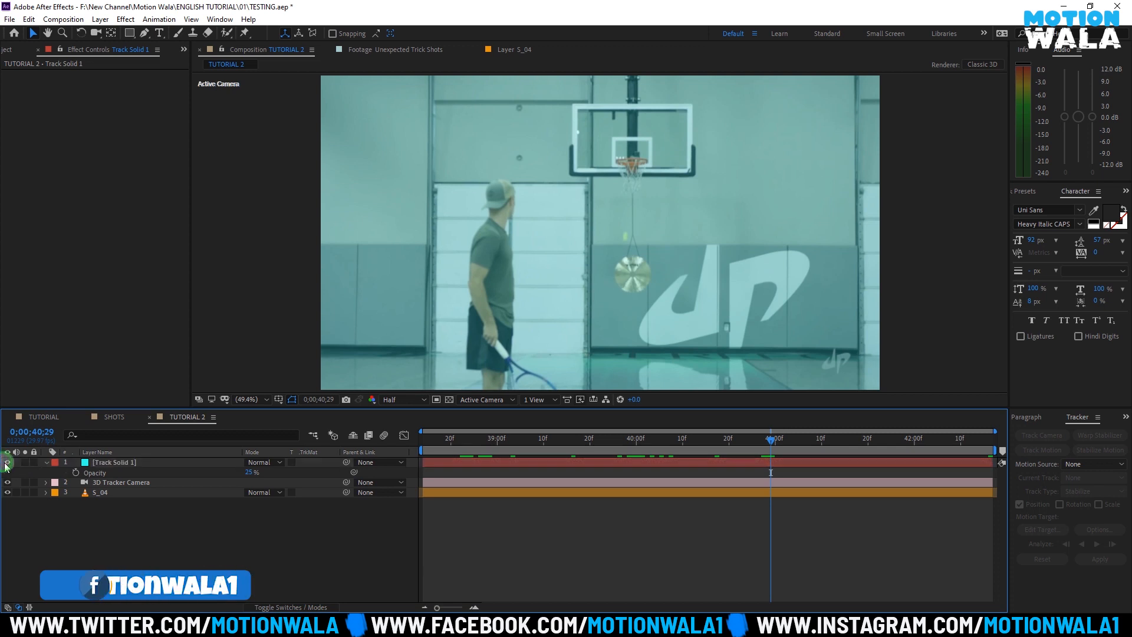
pyautogui.click(7, 464)
pyautogui.click(58, 468)
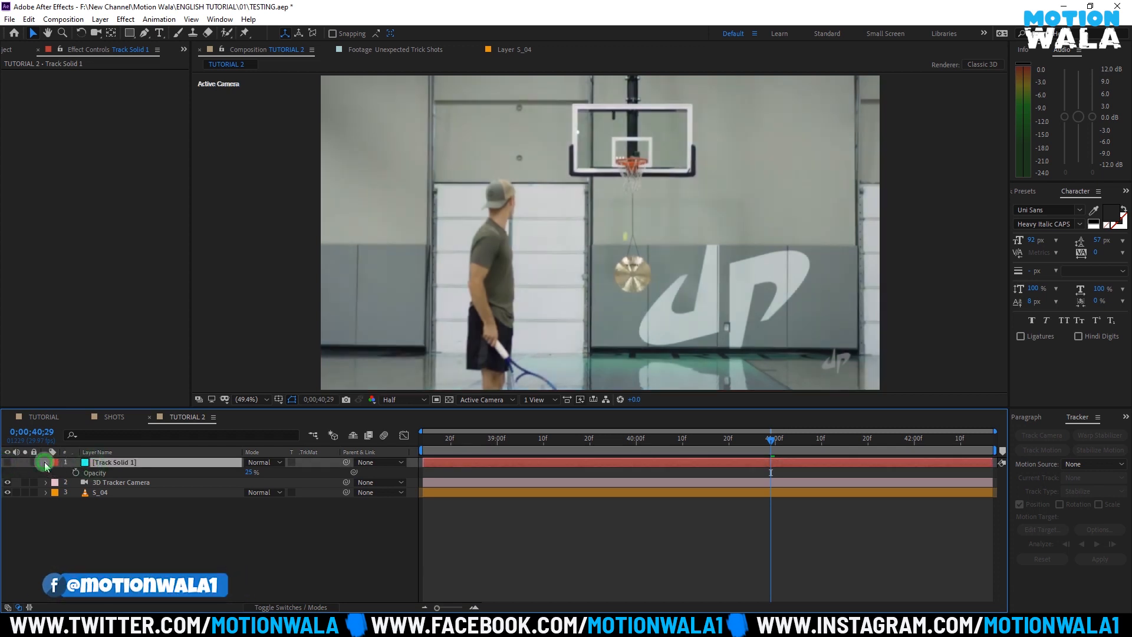
pyautogui.click(46, 463)
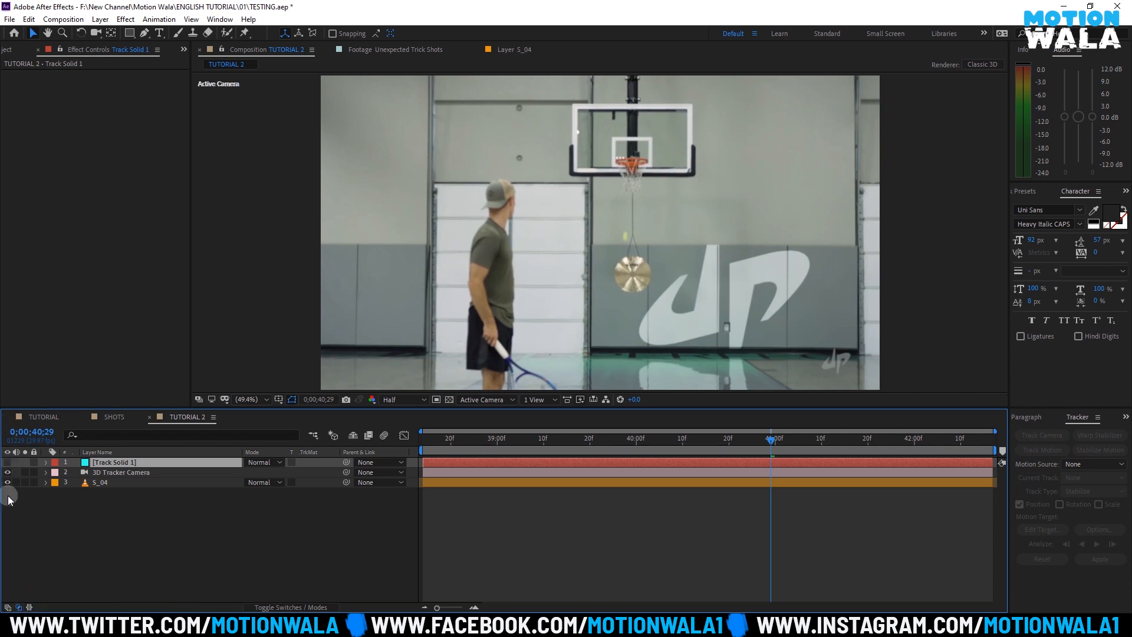
# Step: With the Pen tool, start a mask path on Track Solid 1 at the ball at 0;00;39;11 and add curved points along its swing
pyautogui.click(144, 33)
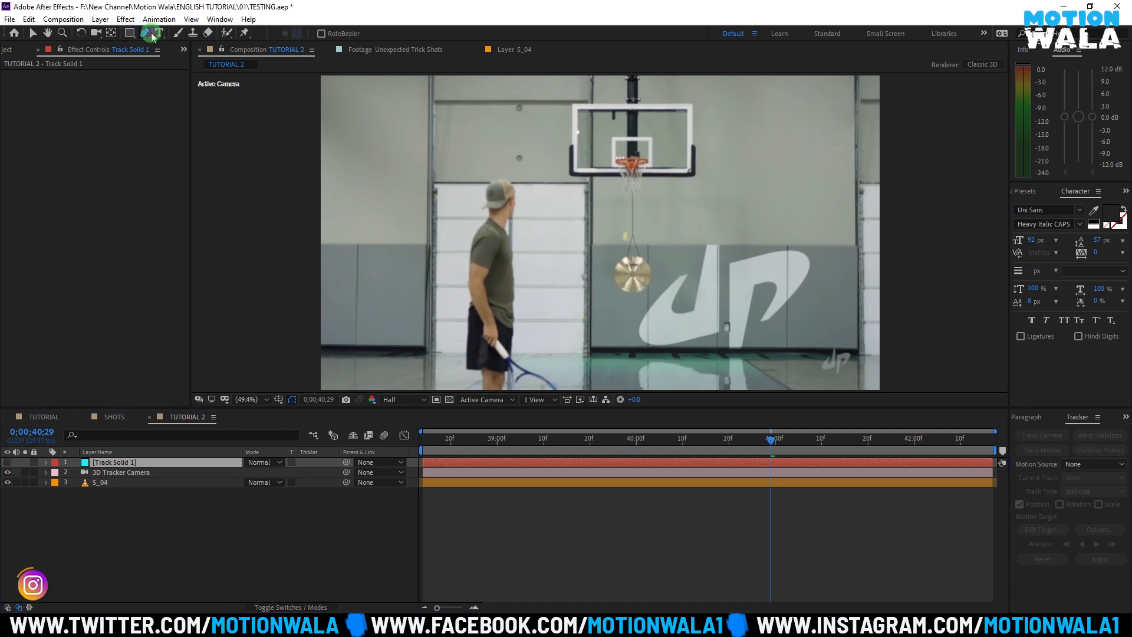
pyautogui.moveTo(513, 438); pyautogui.dragTo(546, 452)
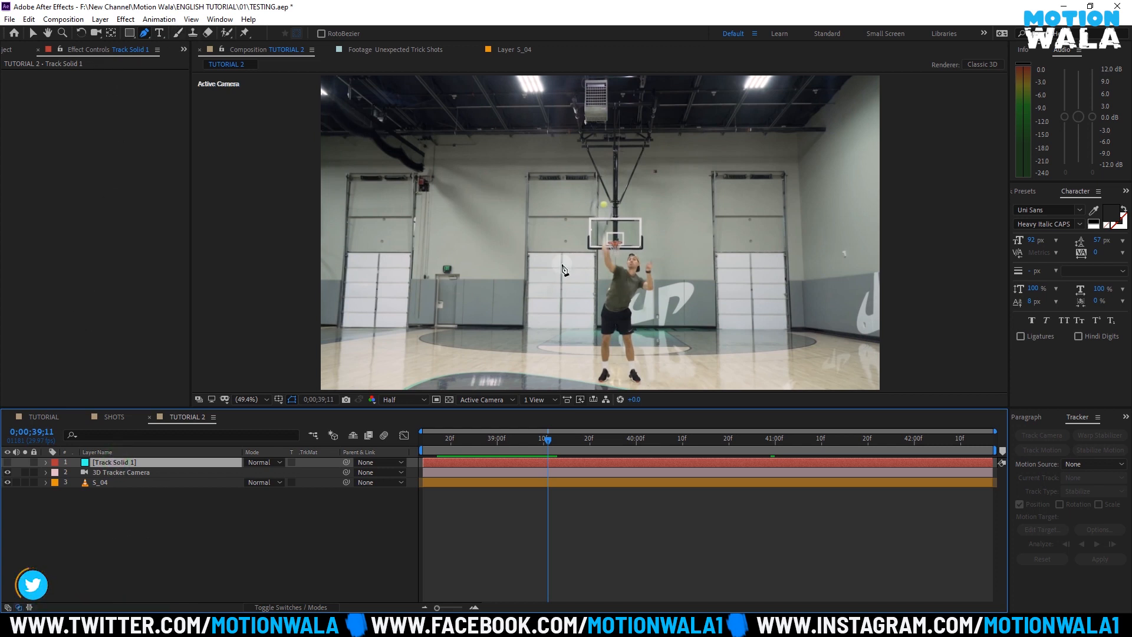
pyautogui.click(604, 204)
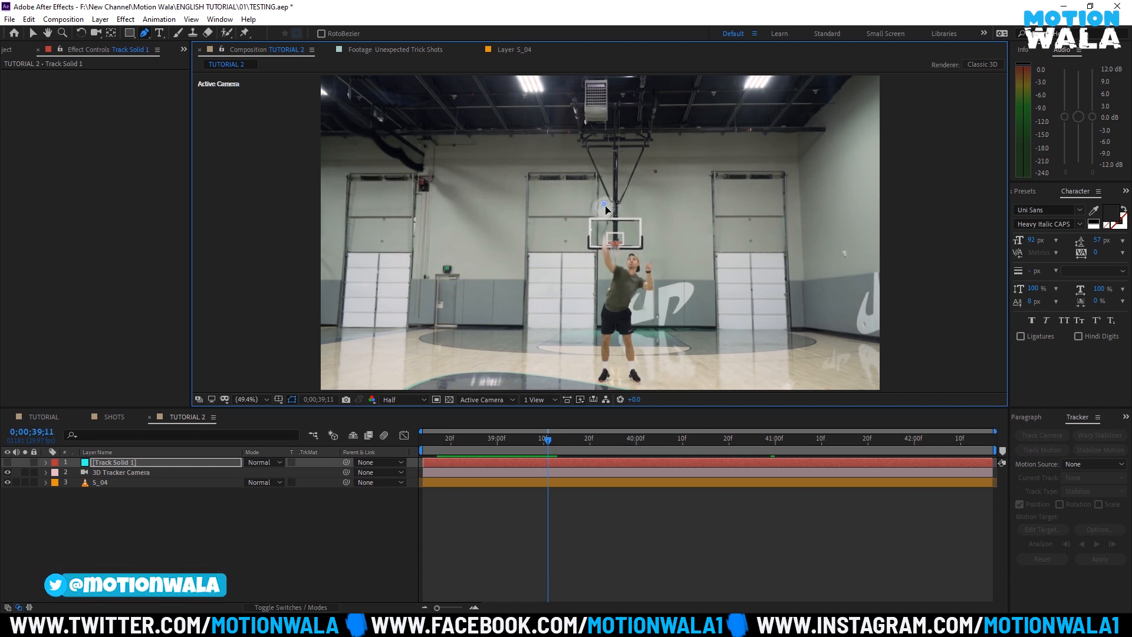
pyautogui.click(549, 441)
pyautogui.moveTo(550, 440)
pyautogui.mouseDown()
pyautogui.moveTo(576, 444)
pyautogui.moveTo(565, 447)
pyautogui.mouseUp()
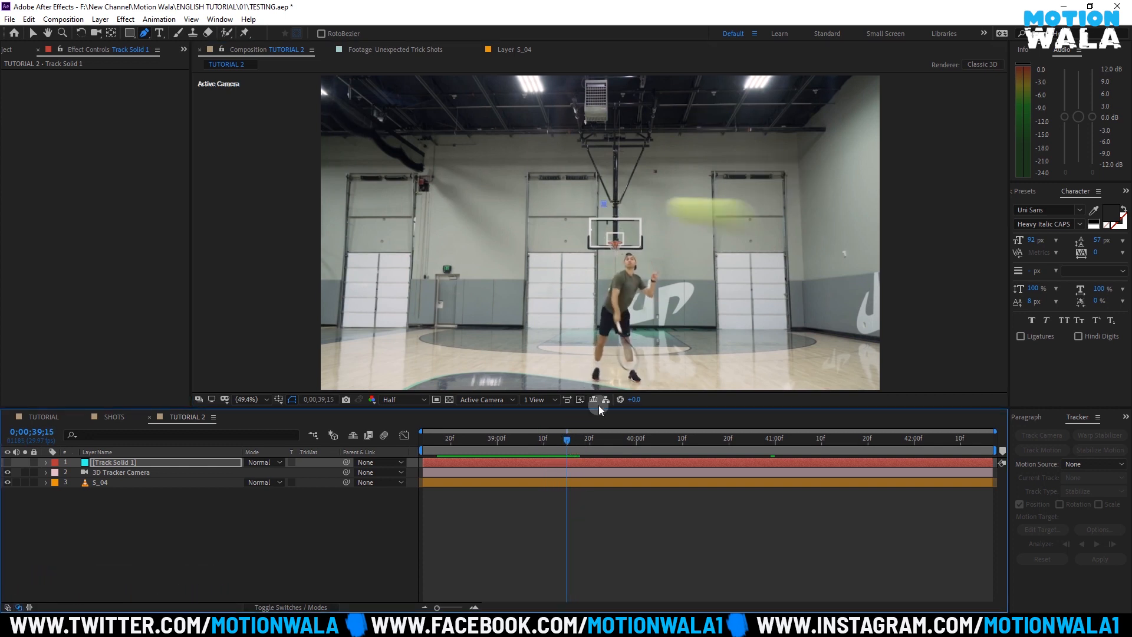
pyautogui.moveTo(734, 219); pyautogui.dragTo(796, 247)
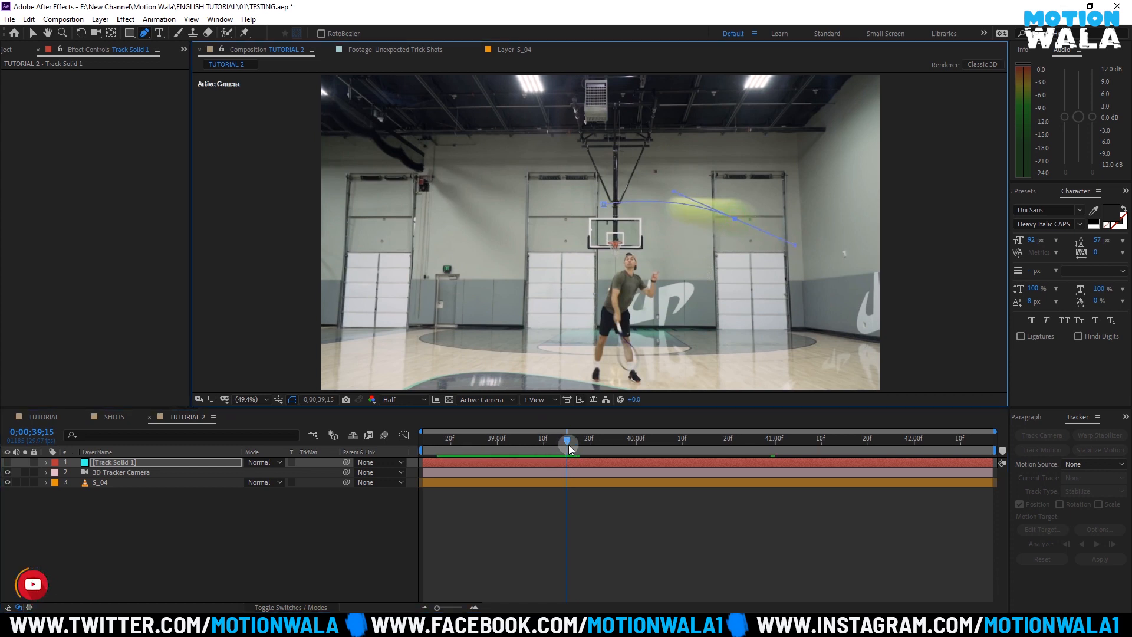
pyautogui.moveTo(567, 440)
pyautogui.mouseDown()
pyautogui.moveTo(555, 440)
pyautogui.moveTo(572, 438)
pyautogui.mouseUp()
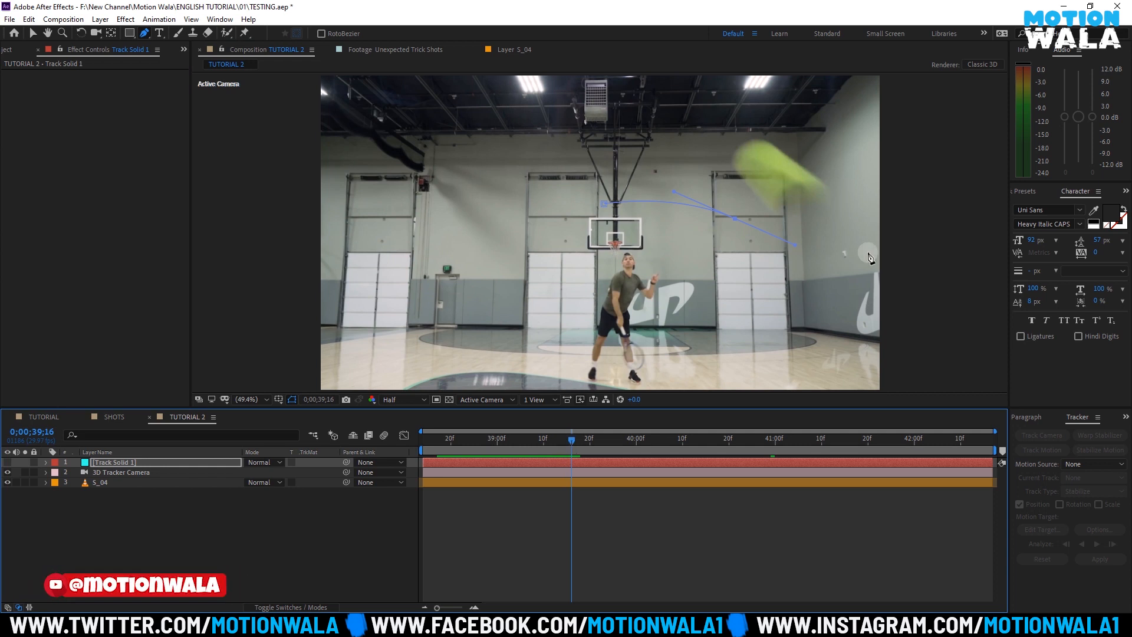
pyautogui.moveTo(801, 203); pyautogui.dragTo(767, 156)
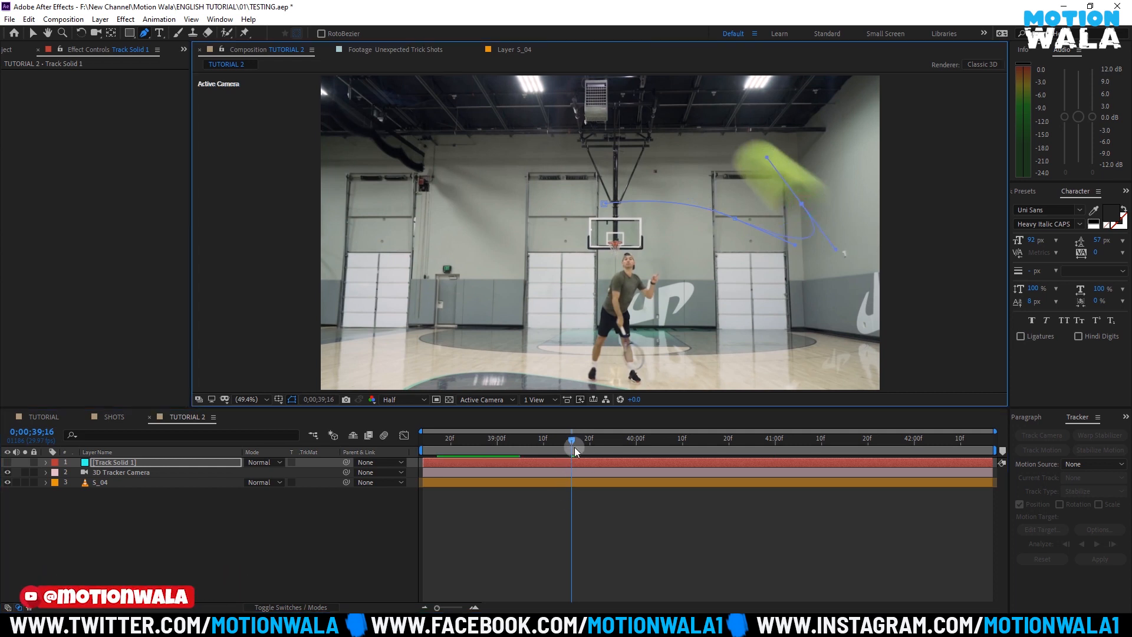
# Step: Review the ball's flight frame by frame and add a curved path point on the ball at 0;00;39;18
pyautogui.moveTo(573, 447)
pyautogui.mouseDown()
pyautogui.moveTo(528, 444)
pyautogui.moveTo(567, 451)
pyautogui.mouseUp()
pyautogui.press('pageup')
pyautogui.press('pageup')
pyautogui.press('pageup')
pyautogui.press('pageup')
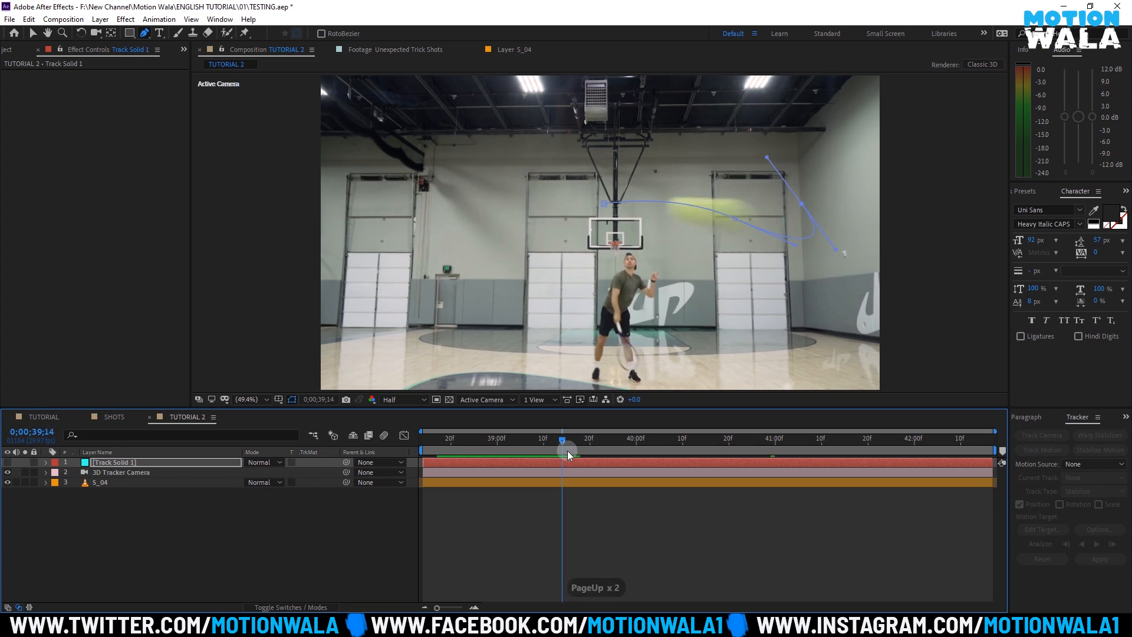
pyautogui.press('pagedown')
pyautogui.press('pagedown')
pyautogui.press('pagedown')
pyautogui.press('pagedown')
pyautogui.press('pagedown')
pyautogui.press('pagedown')
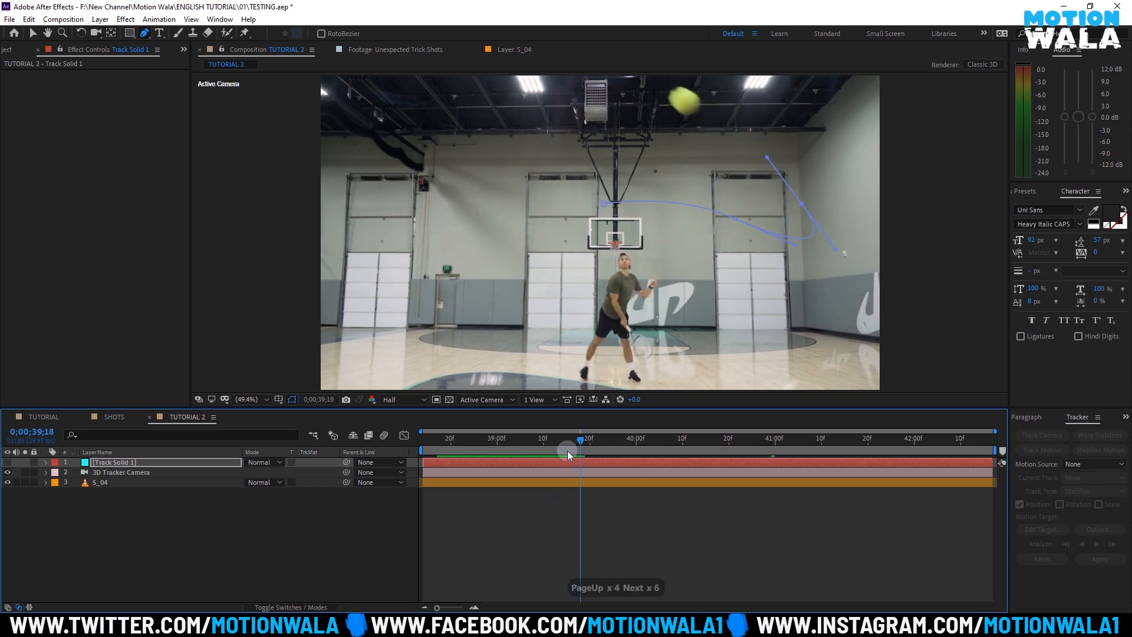
pyautogui.moveTo(701, 164); pyautogui.dragTo(684, 100)
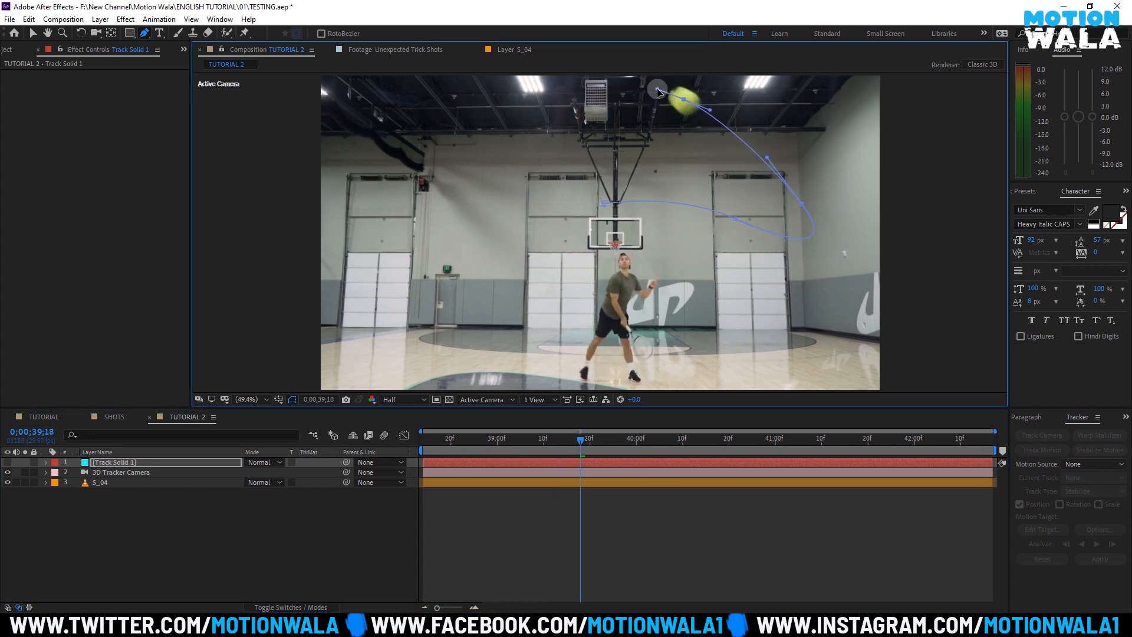
# Step: Step through the ball's flight and add a curved path point near the ceiling where the ball starts to fall
pyautogui.press('pageup')
pyautogui.press('pageup')
pyautogui.press('pageup')
pyautogui.press('pageup')
pyautogui.press('pagedown')
pyautogui.press('pagedown')
pyautogui.press('pagedown')
pyautogui.press('pagedown')
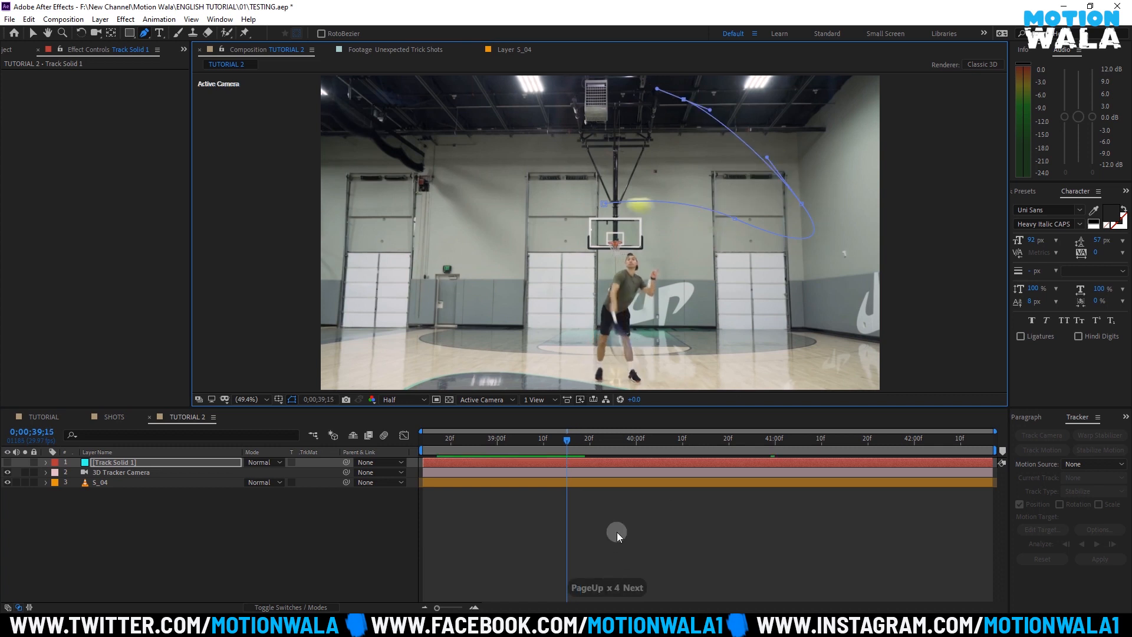
pyautogui.press('pagedown')
pyautogui.press('pagedown')
pyautogui.press('pagedown')
pyautogui.press('pagedown')
pyautogui.press('pagedown')
pyautogui.press('pagedown')
pyautogui.press('pagedown')
pyautogui.press('pagedown')
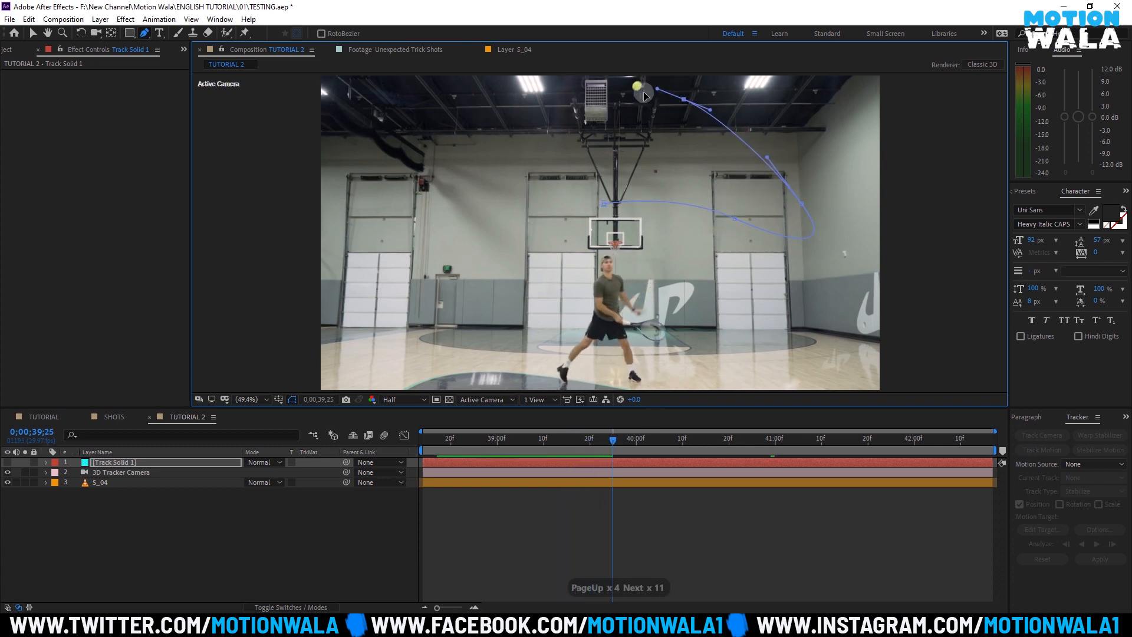
pyautogui.moveTo(617, 106); pyautogui.dragTo(626, 85)
pyautogui.press('pagedown')
pyautogui.press('pagedown')
pyautogui.press('pagedown')
pyautogui.press('pagedown')
# Step: Adjust the handles and the point near the ceiling so the top of the arc follows the ball
pyautogui.moveTo(621, 426); pyautogui.dragTo(589, 437)
pyautogui.moveTo(617, 106); pyautogui.dragTo(668, 90)
pyautogui.moveTo(589, 438); pyautogui.dragTo(599, 439)
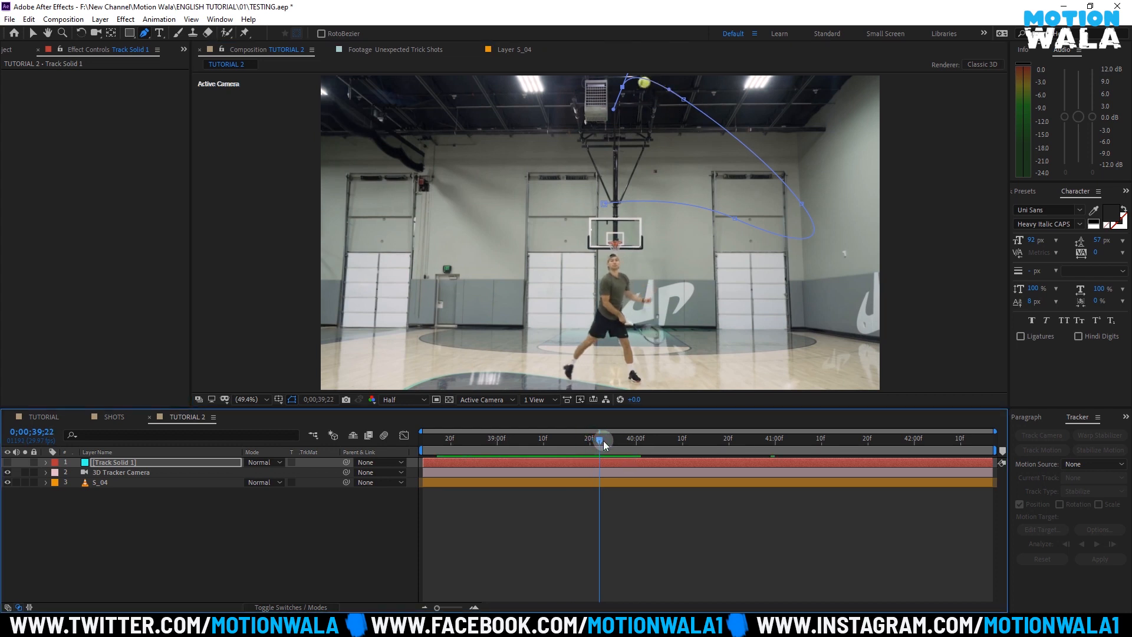
pyautogui.moveTo(623, 87); pyautogui.dragTo(632, 94)
# Step: Extend the path down along the falling ball, adding points at 0;00;40;09 and at the hoop at 0;00;40;23
pyautogui.moveTo(600, 438); pyautogui.dragTo(677, 446)
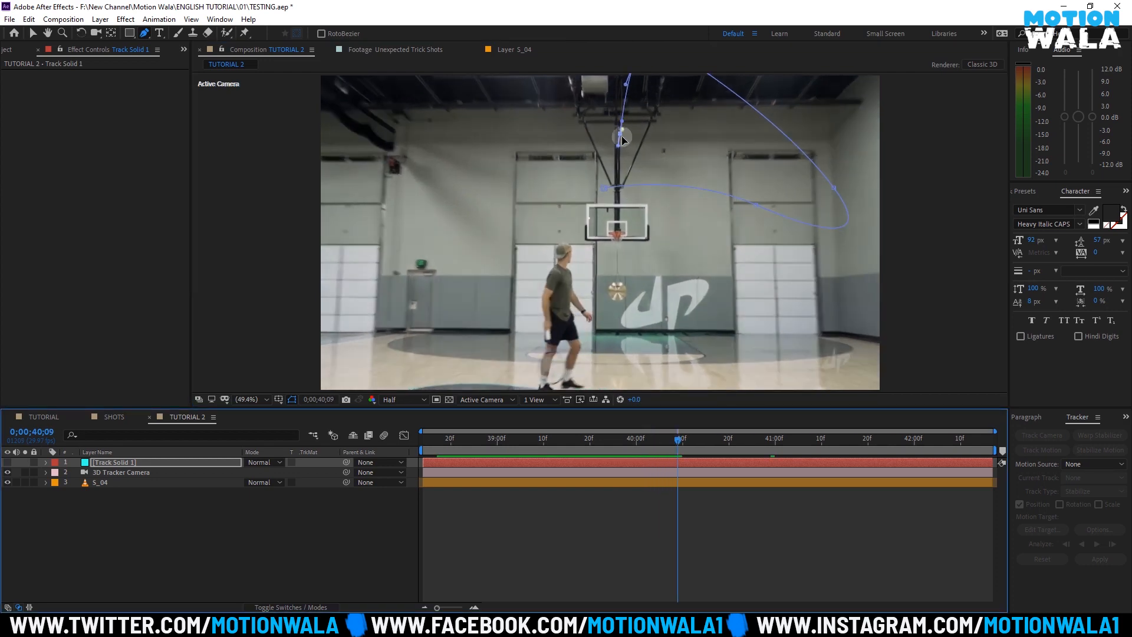
pyautogui.moveTo(619, 135); pyautogui.dragTo(621, 133)
pyautogui.moveTo(617, 224); pyautogui.dragTo(621, 253)
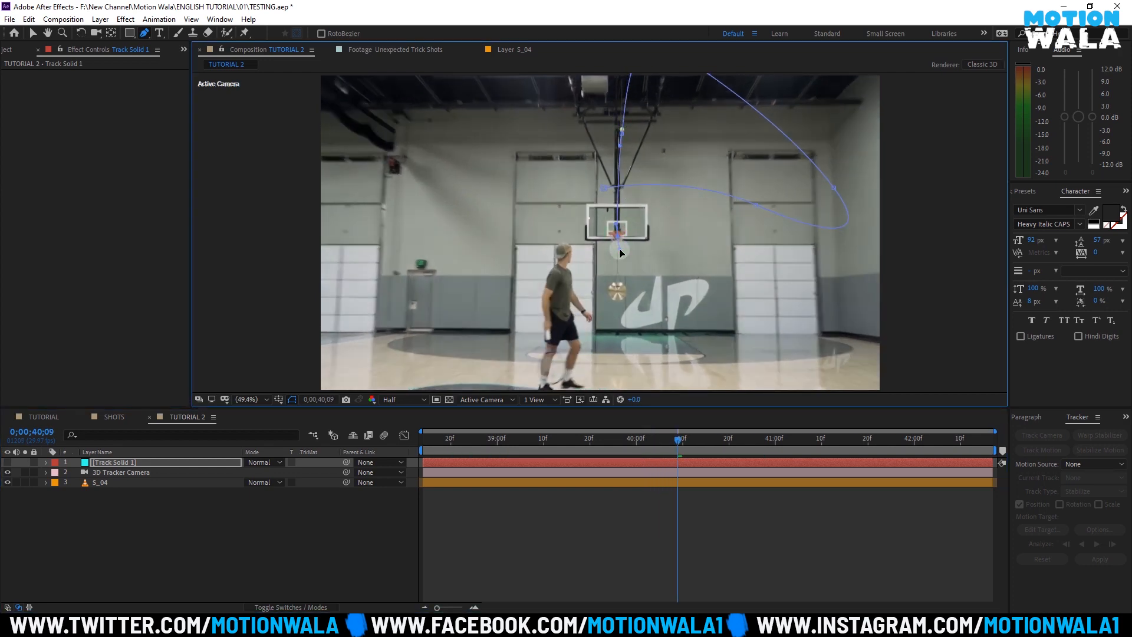
pyautogui.moveTo(678, 439); pyautogui.dragTo(742, 442)
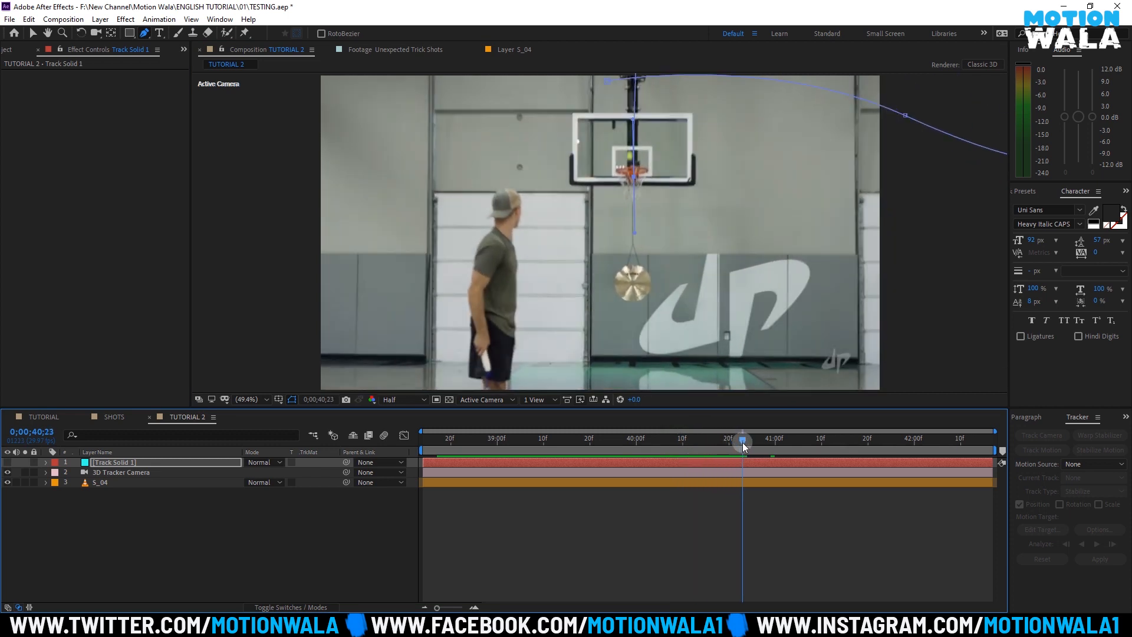
pyautogui.moveTo(635, 125); pyautogui.dragTo(637, 188)
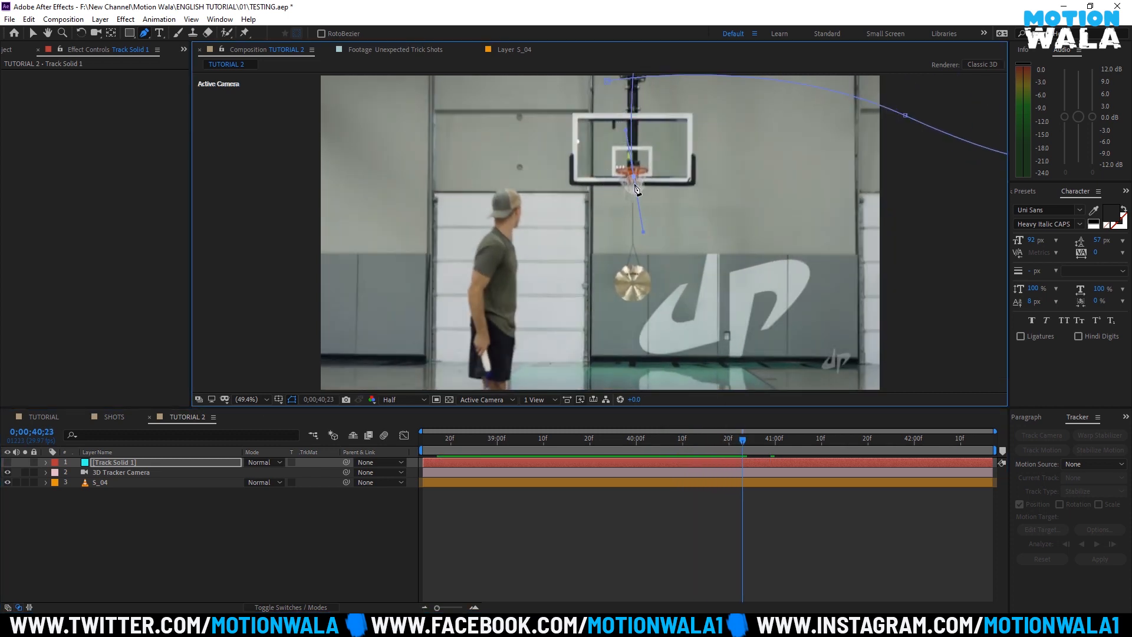
# Step: Resume the mask path from its point at the hoop and finish it on the gong at 0;00;40;26
pyautogui.click(123, 473)
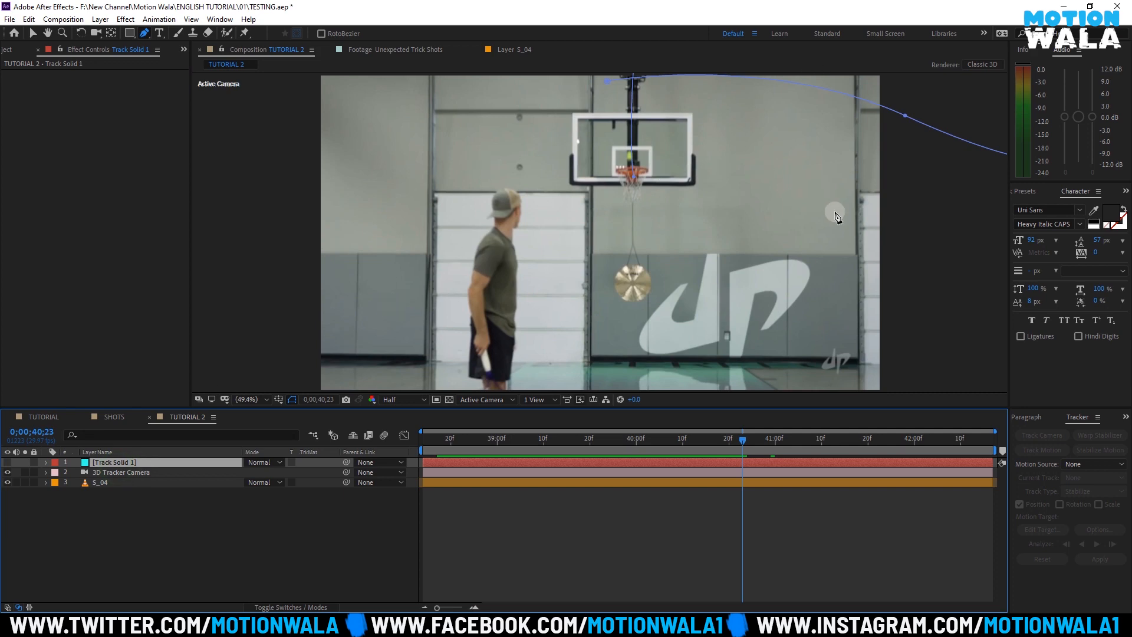
pyautogui.moveTo(710, 441); pyautogui.dragTo(757, 449)
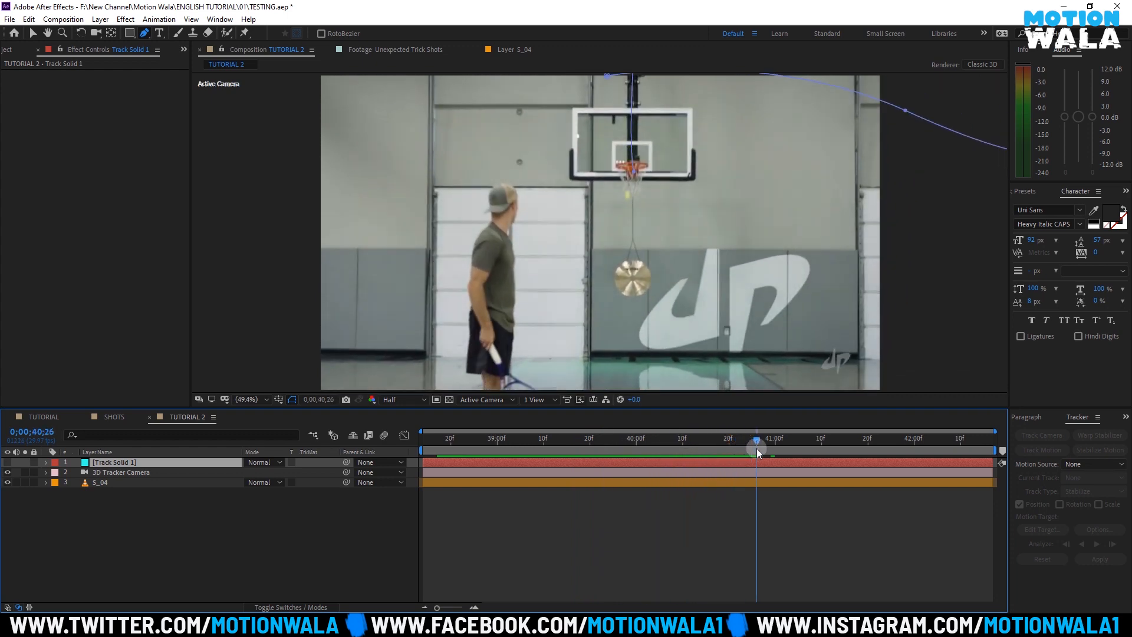
pyautogui.click(635, 280)
pyautogui.hotkey('ctrl', 'z')
pyautogui.click(633, 172)
pyautogui.moveTo(632, 280); pyautogui.dragTo(629, 284)
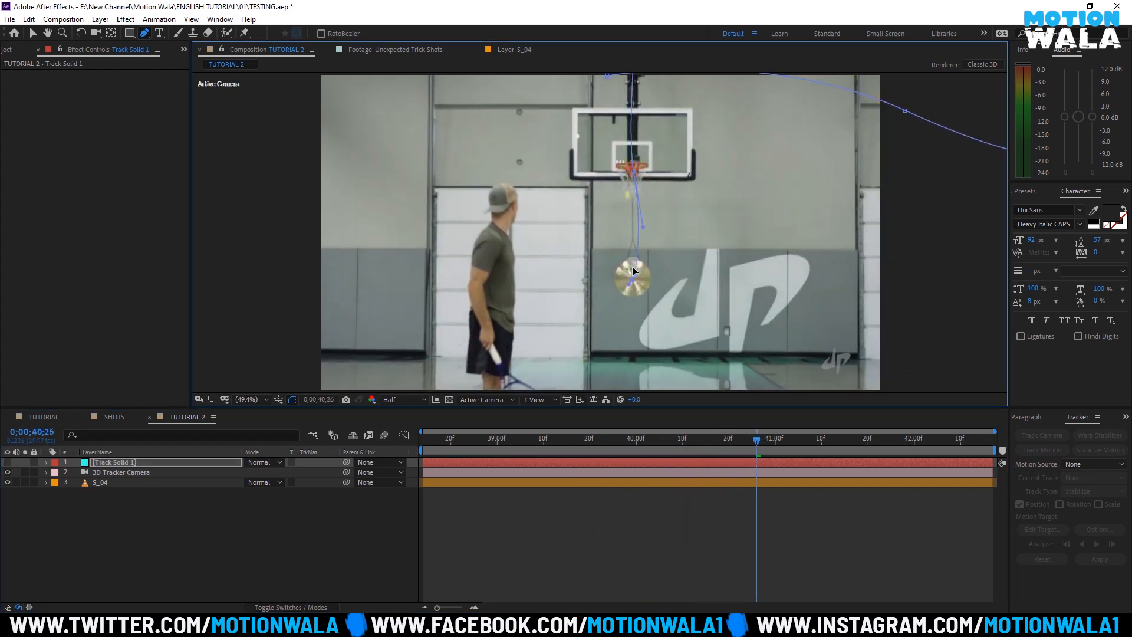
# Step: Reposition the hoop point and its handles to straighten the path between the backboard and the gong
pyautogui.moveTo(643, 226); pyautogui.dragTo(642, 139)
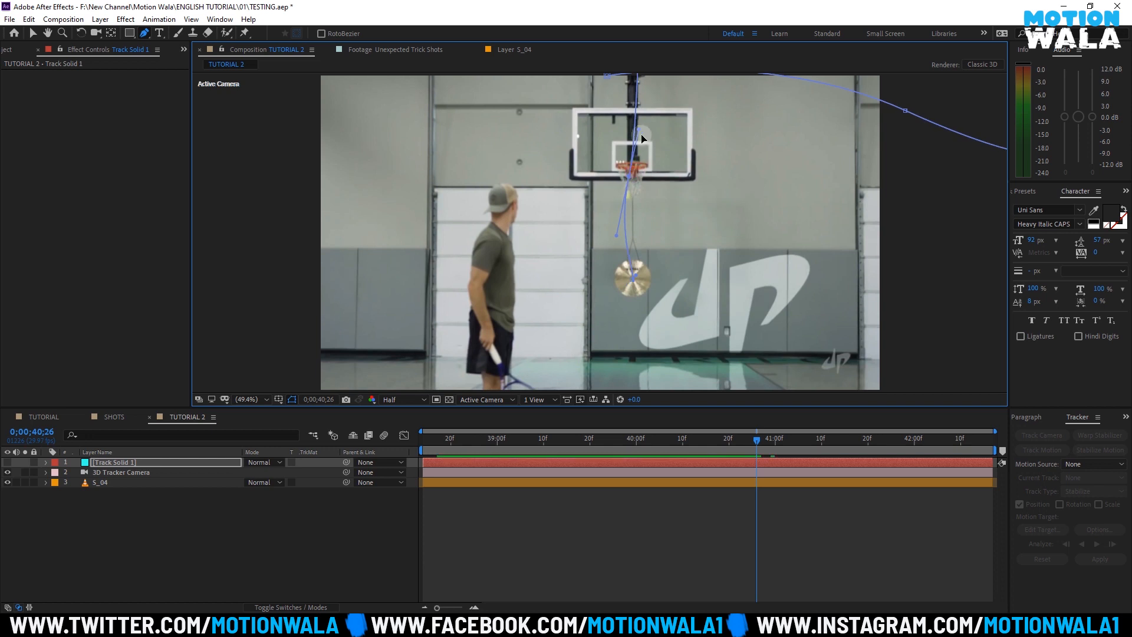
pyautogui.moveTo(635, 178); pyautogui.dragTo(633, 180)
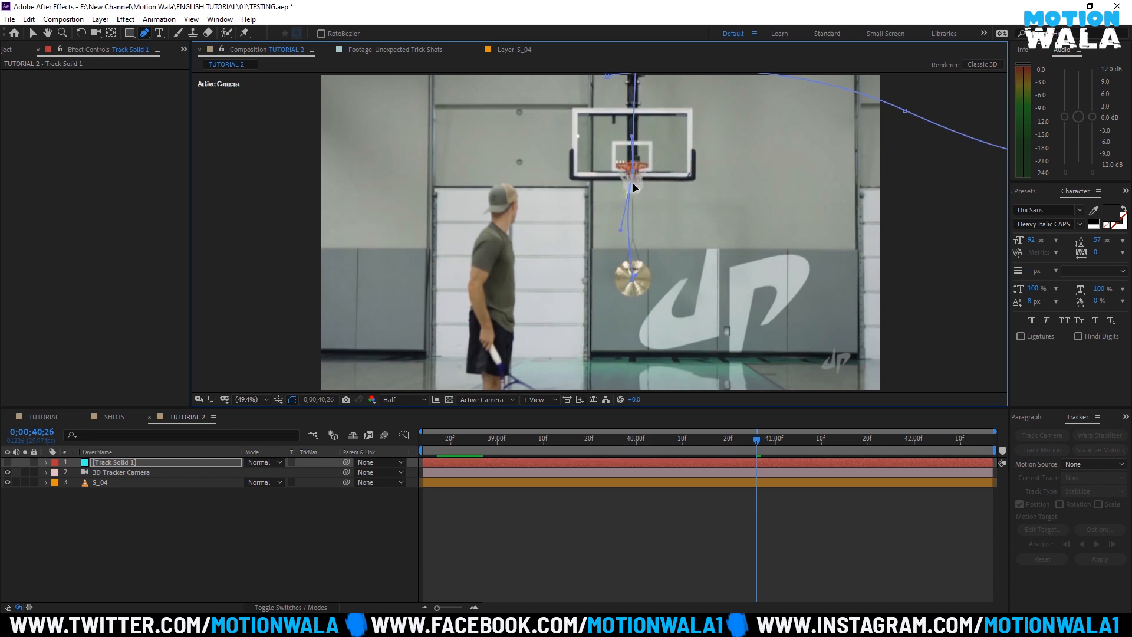
pyautogui.moveTo(620, 231); pyautogui.dragTo(621, 220)
# Step: Play back the shot from its beginning to review the ball's motion
pyautogui.moveTo(757, 448); pyautogui.dragTo(392, 432)
pyautogui.press('space')
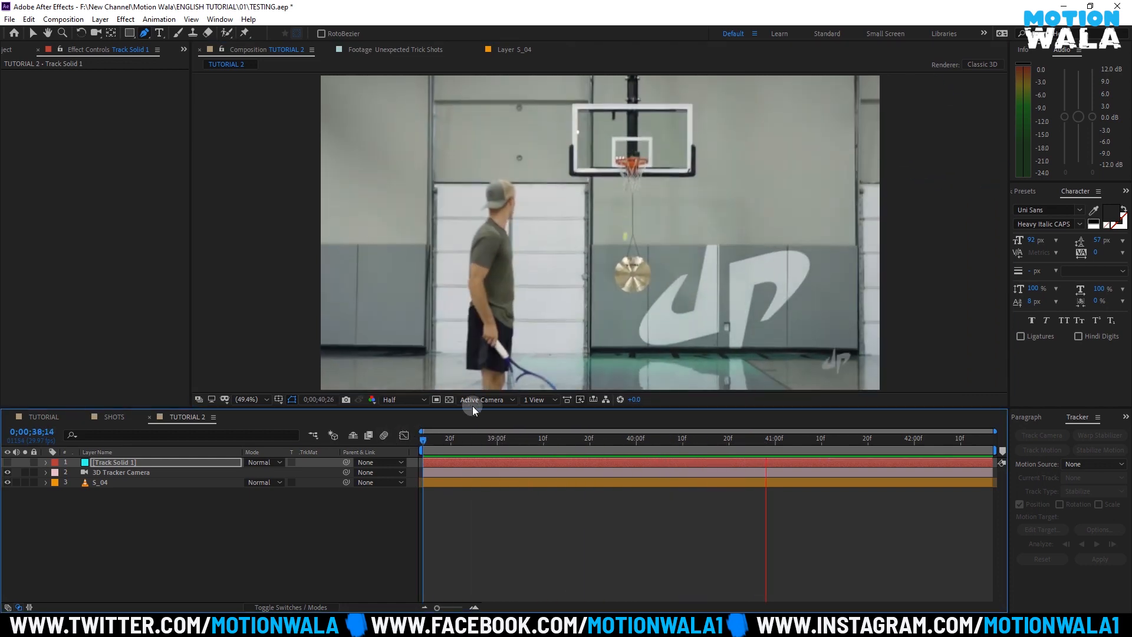
pyautogui.press('space')
# Step: Apply the Stroke effect to Track Solid 1, with the playhead at 0;00;39;12
pyautogui.moveTo(423, 439); pyautogui.dragTo(557, 437)
pyautogui.hotkey('ctrl', 'space')
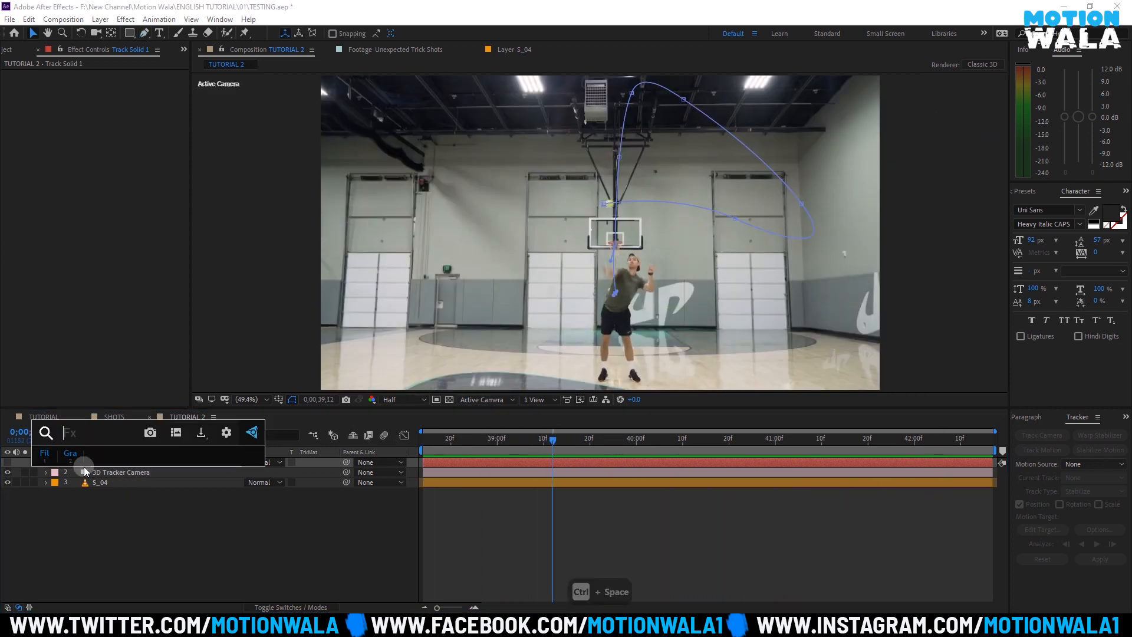
pyautogui.write('str')
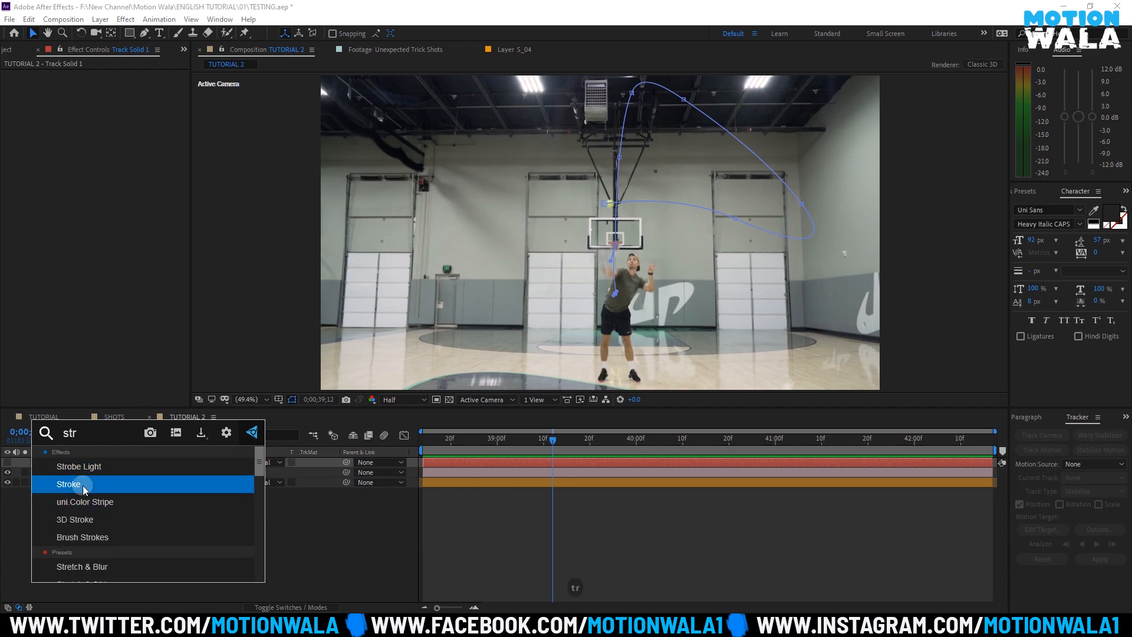
pyautogui.click(83, 486)
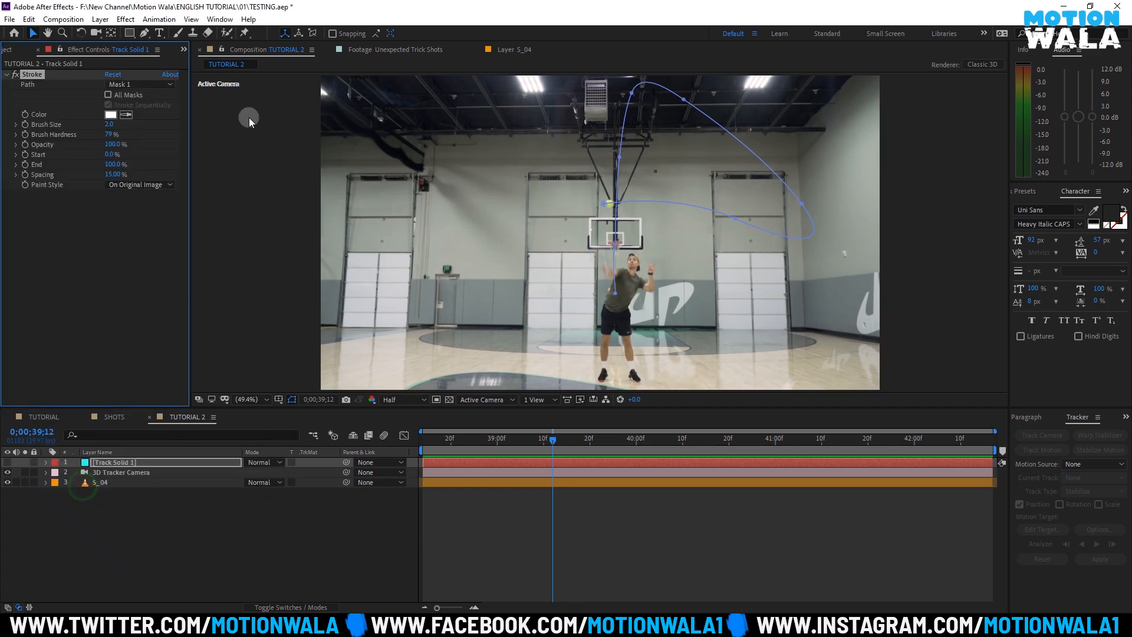
# Step: Add the Video Copilot Saber effect to Track Solid 1
pyautogui.click(127, 19)
pyautogui.moveTo(213, 516)
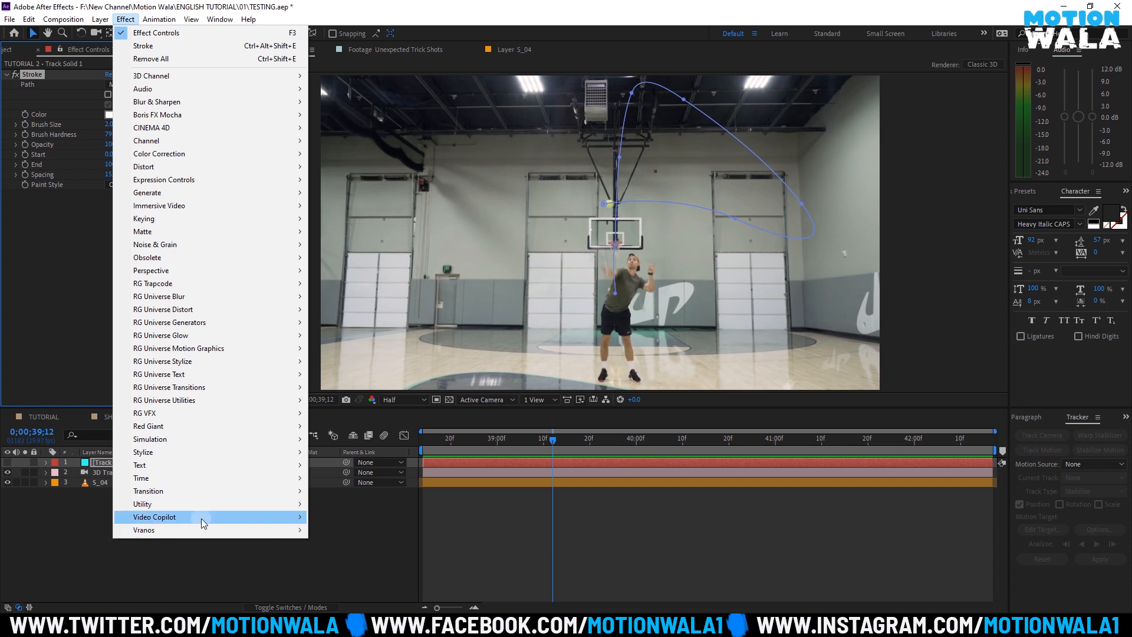
pyautogui.click(325, 555)
# Step: Open the TUTORIAL composition, select the LINE layer and play back its stroke trail from the start
pyautogui.click(55, 415)
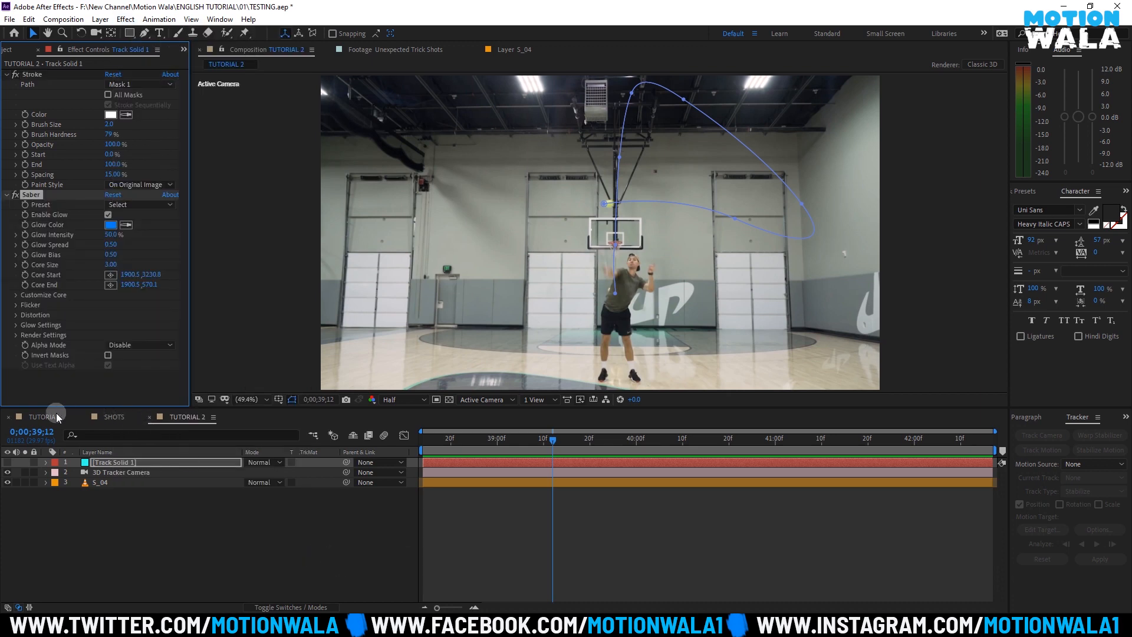
pyautogui.click(65, 481)
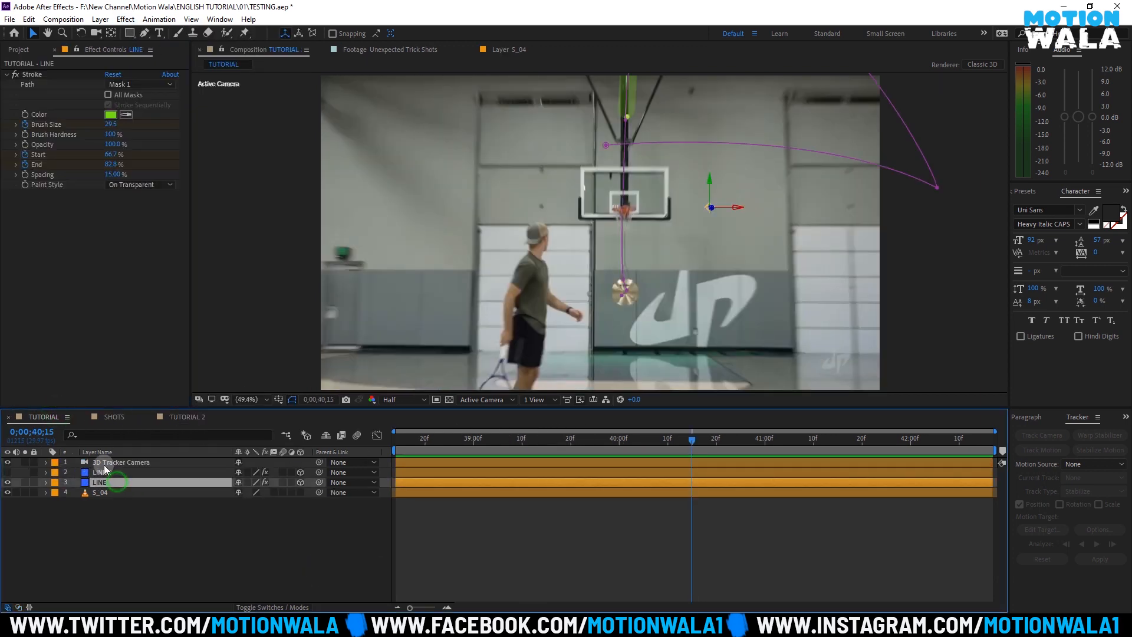
pyautogui.moveTo(673, 445); pyautogui.dragTo(329, 446)
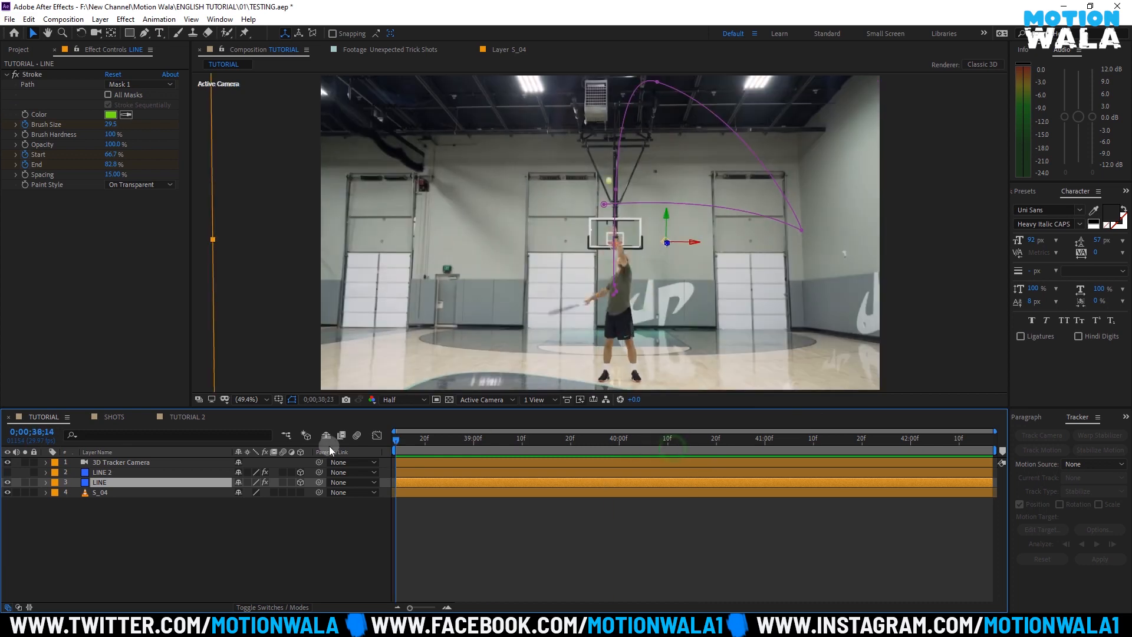
pyautogui.press('space')
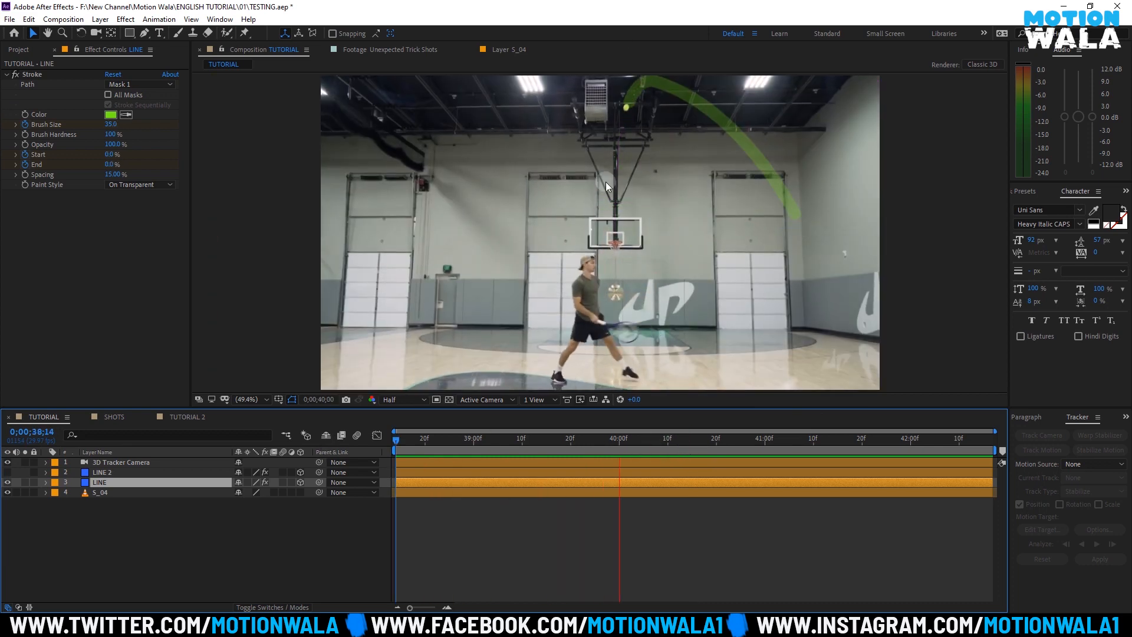
pyautogui.press('space')
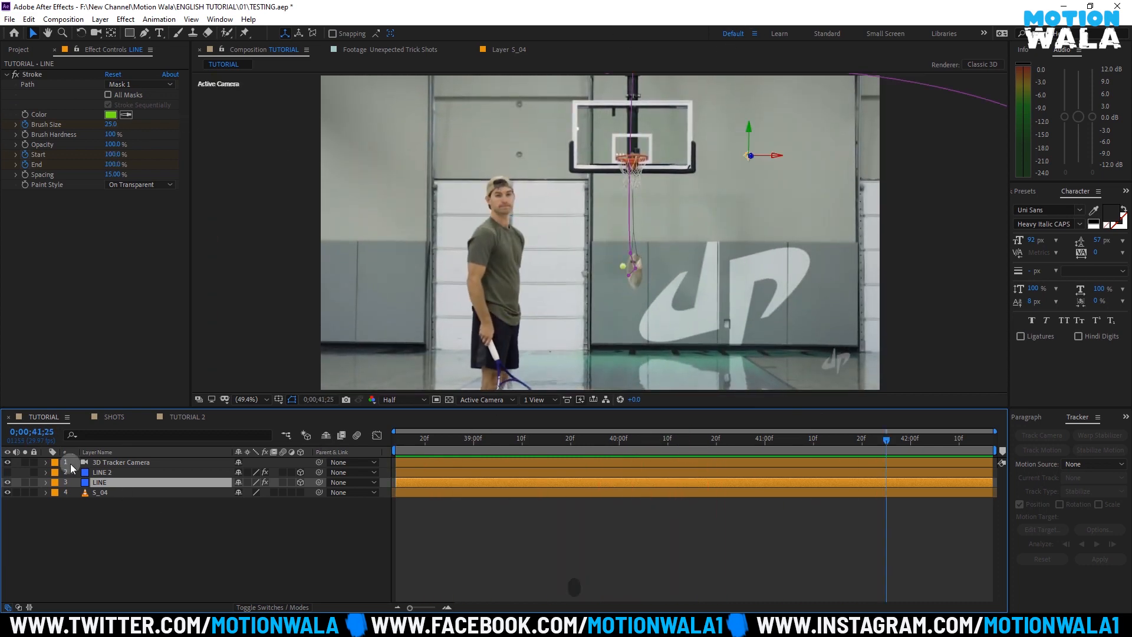
# Step: Hide the LINE layer, show LINE 2, and scrub the shot to examine the trail style of LINE 2
pyautogui.click(7, 483)
pyautogui.press('space')
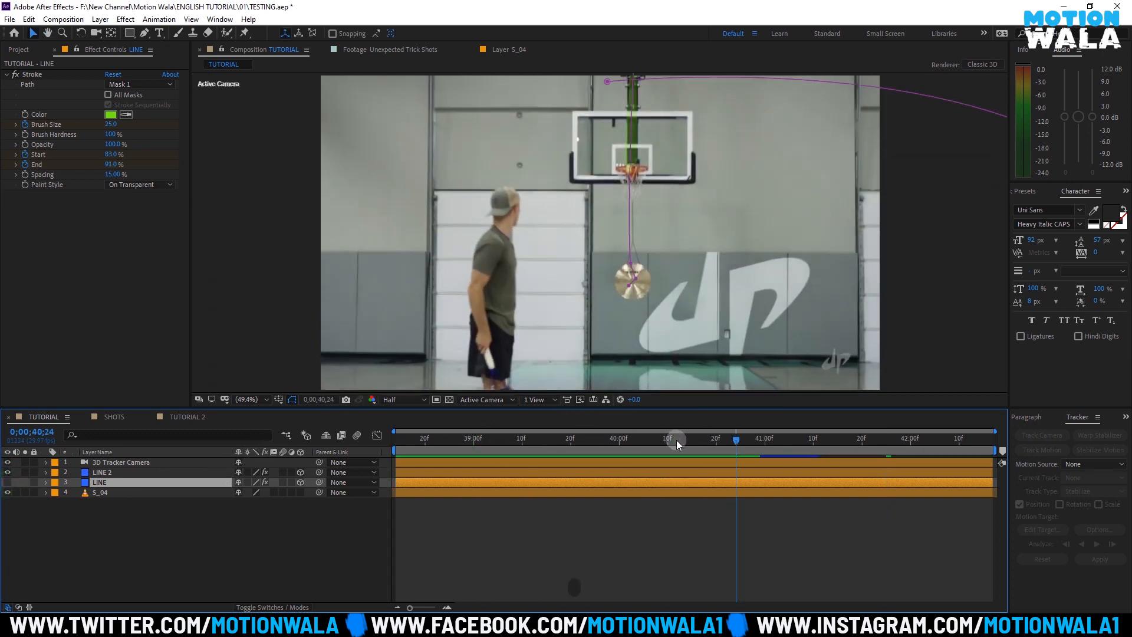
pyautogui.moveTo(675, 441)
pyautogui.mouseDown()
pyautogui.moveTo(529, 441)
pyautogui.moveTo(570, 439)
pyautogui.mouseUp()
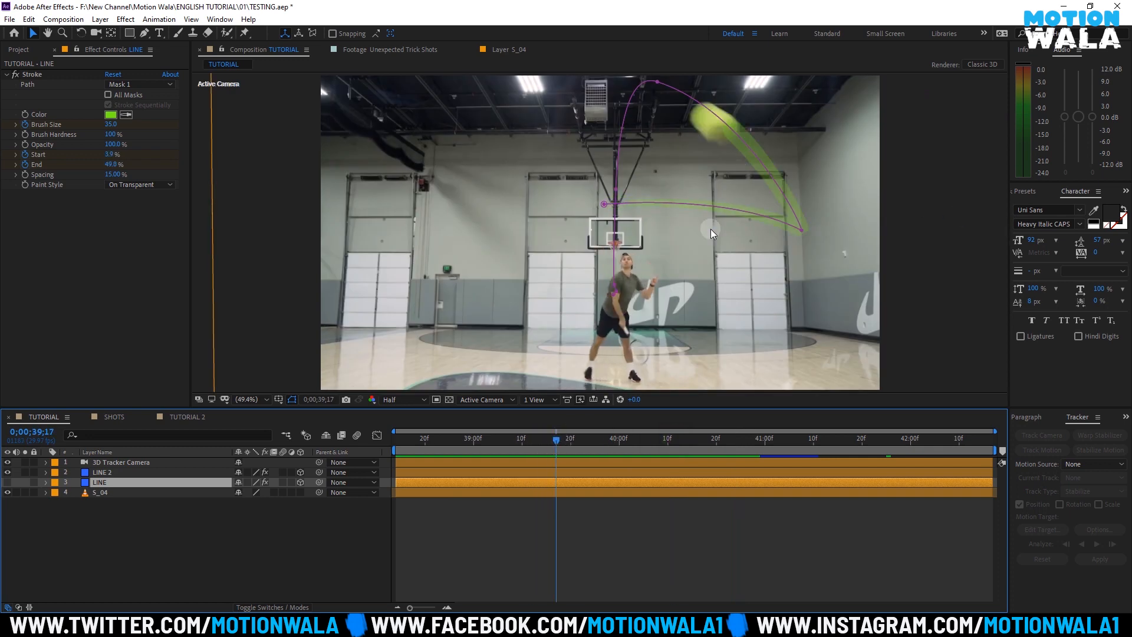
pyautogui.click(615, 447)
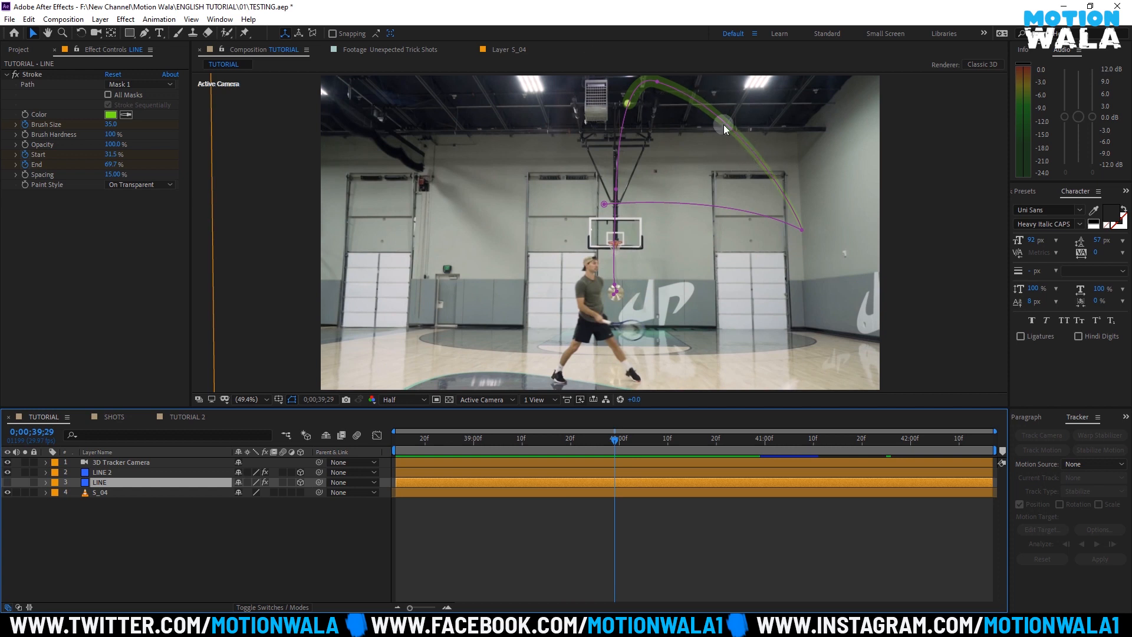
# Step: Compare the trails of LINE and LINE 2 by switching their visibility, and leave both layers hidden
pyautogui.click(7, 482)
pyautogui.click(8, 472)
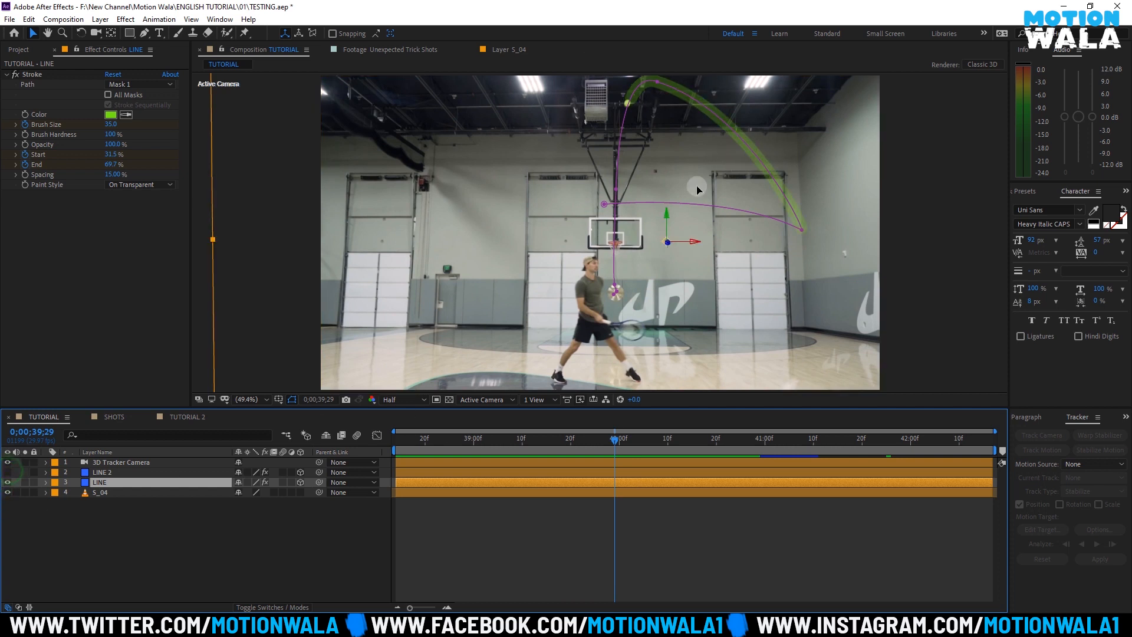
pyautogui.press('F2')
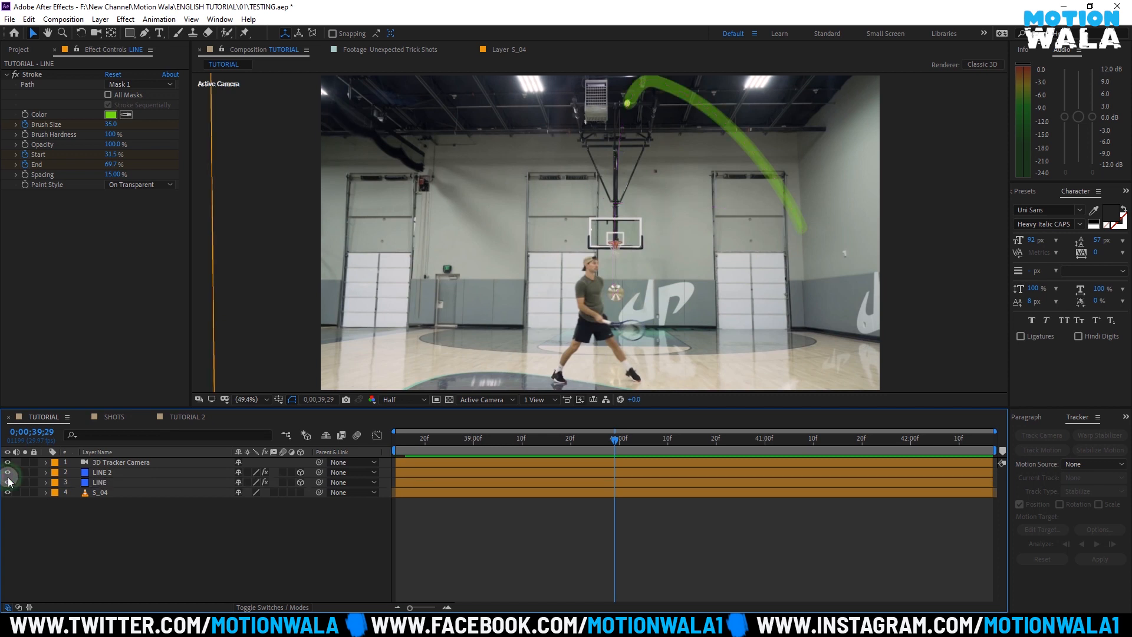
pyautogui.click(7, 474)
pyautogui.click(9, 483)
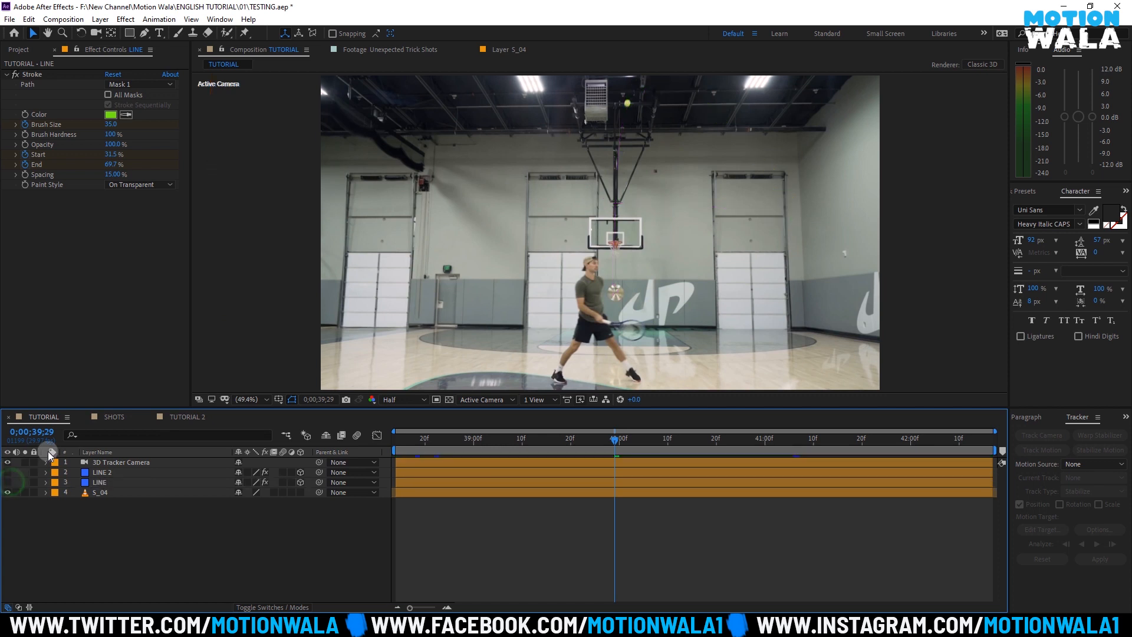
# Step: Open the TUTORIAL 2 composition and play back the shot from 0;00;38;14
pyautogui.click(117, 416)
pyautogui.click(185, 416)
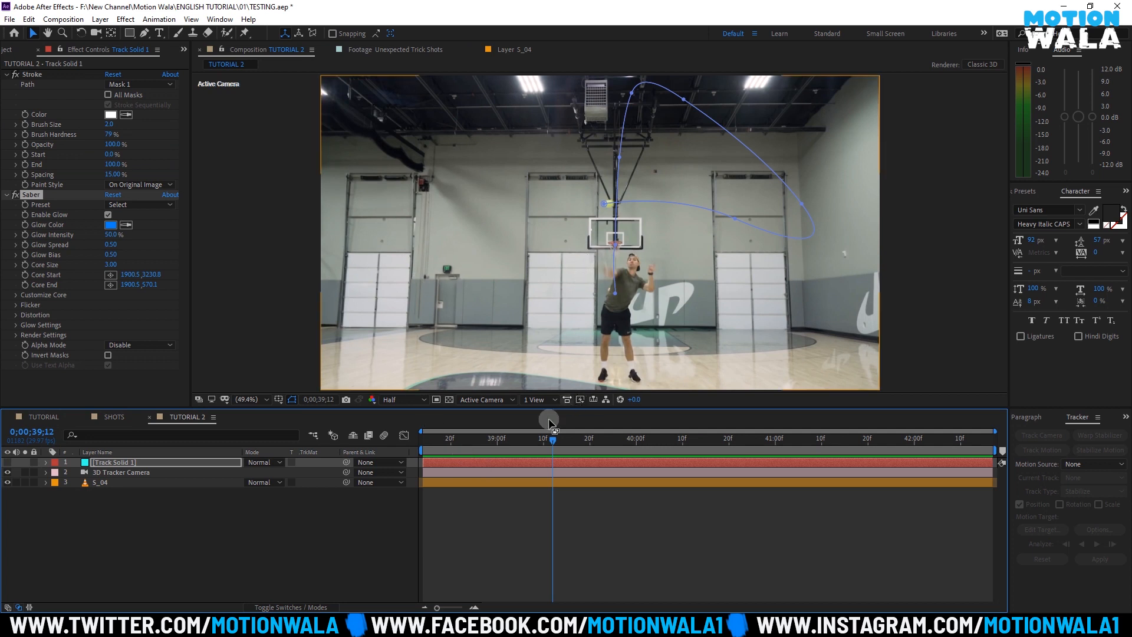
pyautogui.moveTo(548, 422); pyautogui.dragTo(366, 442)
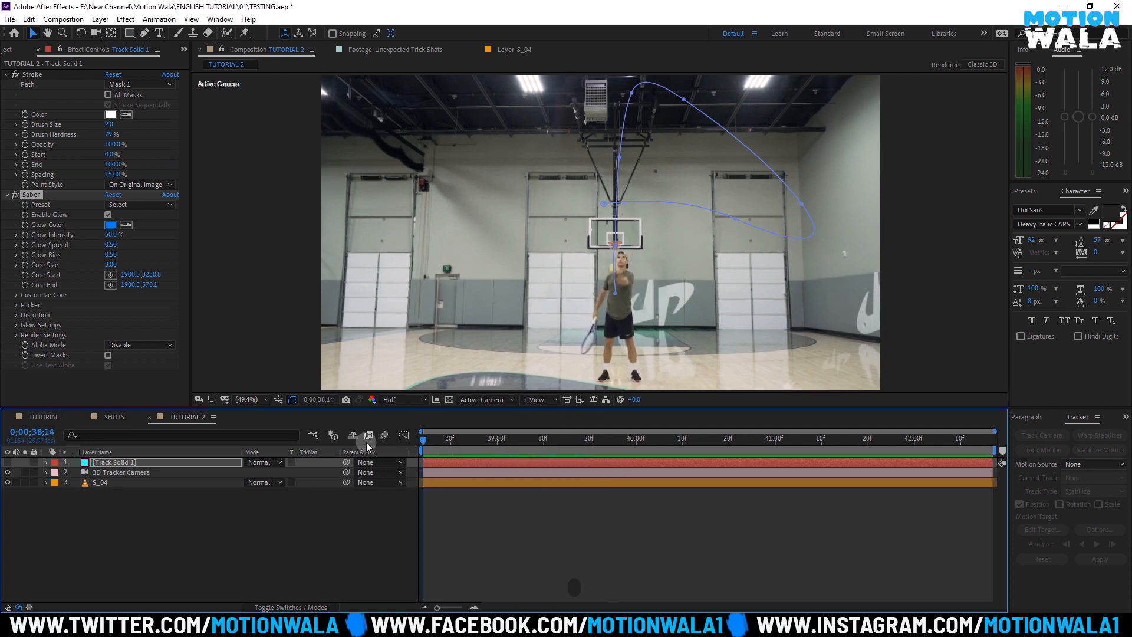
pyautogui.press('space')
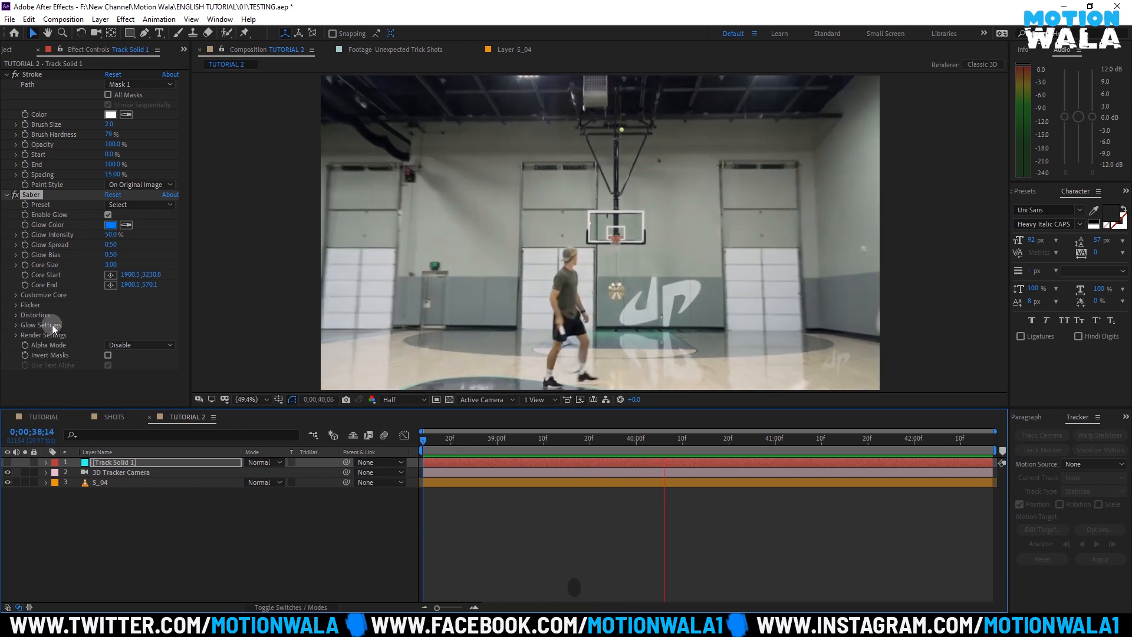
pyautogui.press('space')
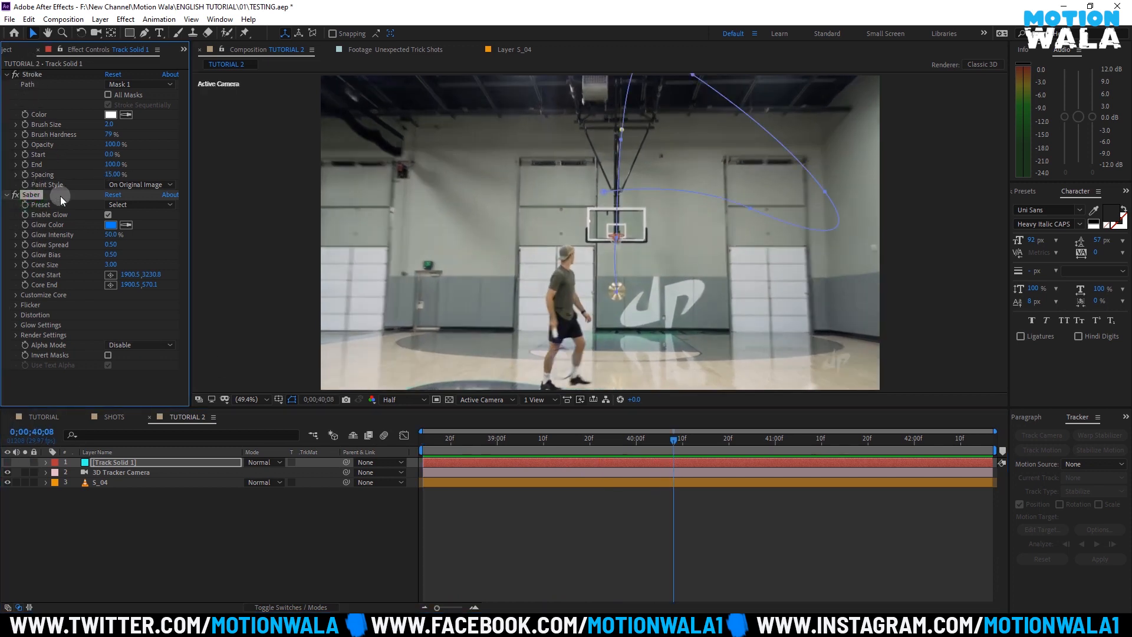
# Step: Remove the Saber effect from Track Solid 1, keeping only the Stroke effect
pyautogui.press('Delete')
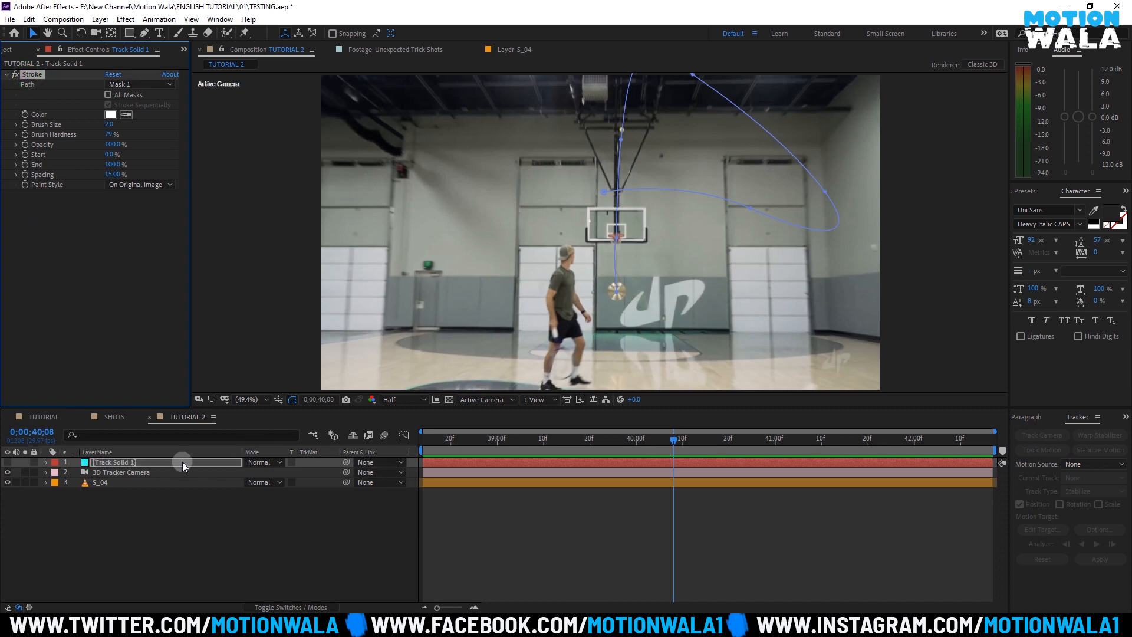
pyautogui.click(97, 465)
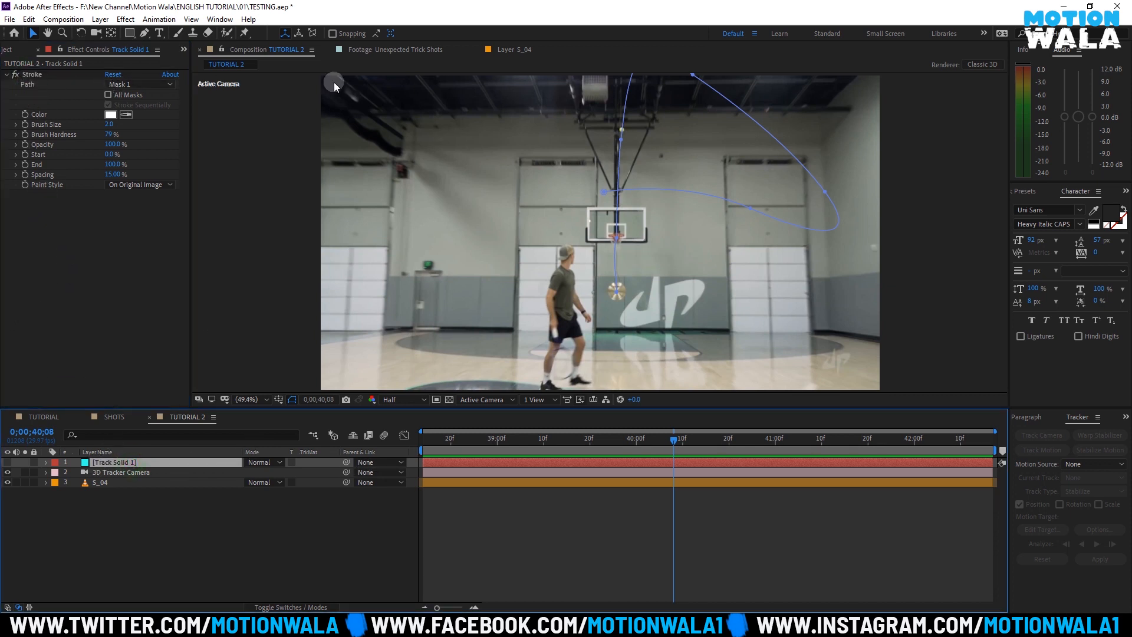
pyautogui.click(616, 139)
pyautogui.click(152, 464)
pyautogui.click(676, 95)
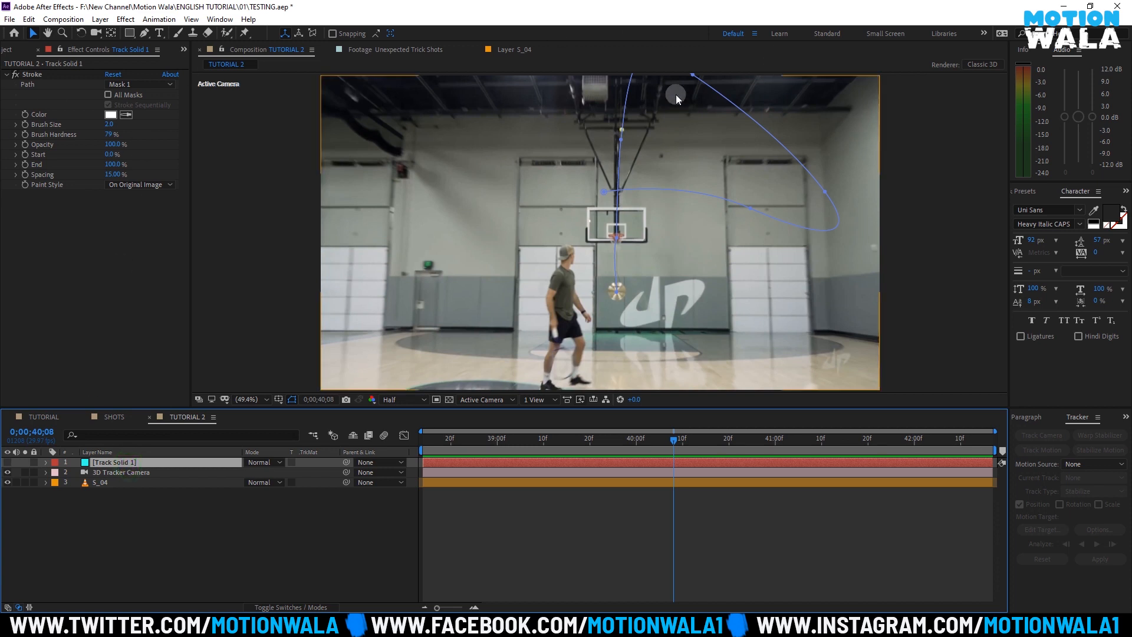
pyautogui.click(216, 129)
# Step: Set the Stroke effect's brush hardness to 100% and its brush size to 25
pyautogui.click(28, 75)
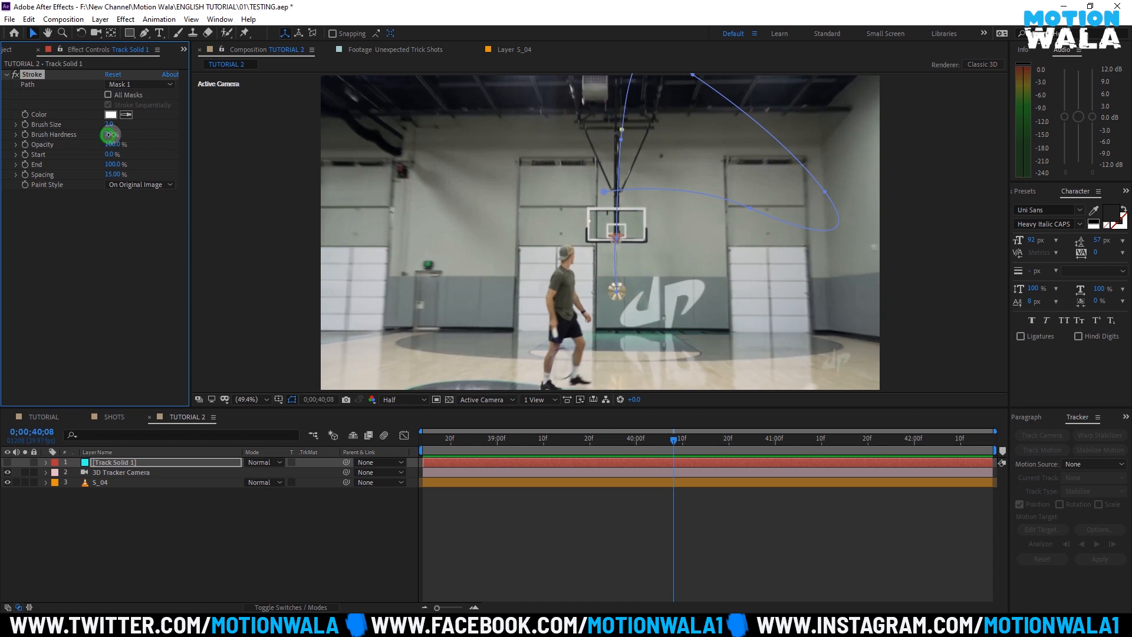
pyautogui.moveTo(110, 135); pyautogui.dragTo(86, 134)
pyautogui.write('5')
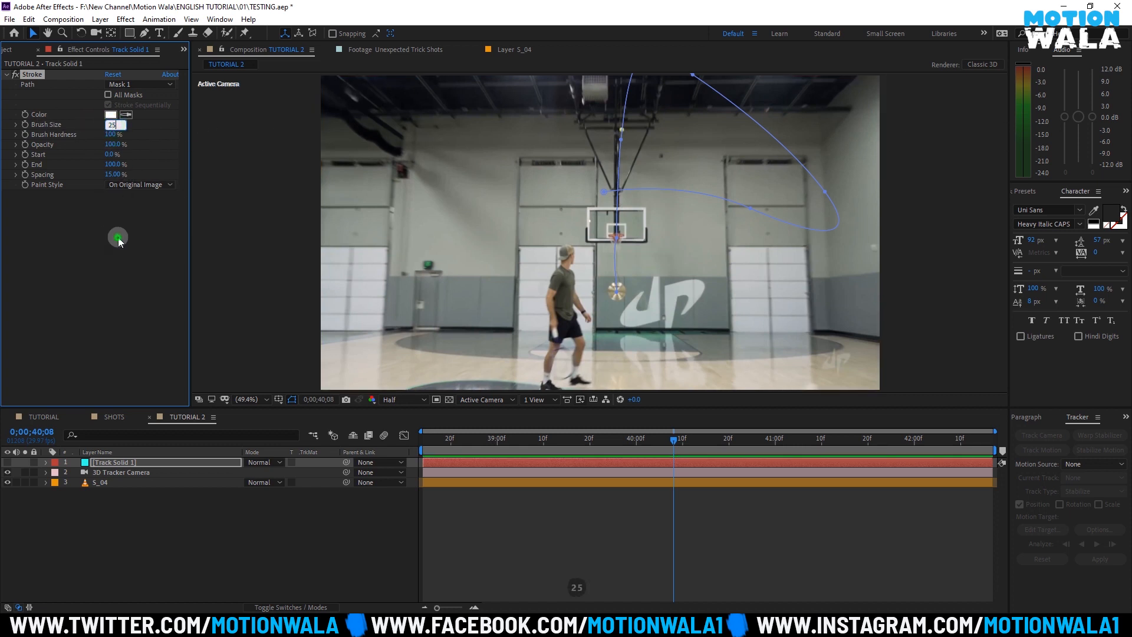
pyautogui.press('Return')
# Step: Show Track Solid 1 and set the Stroke paint style to On Transparent
pyautogui.click(8, 463)
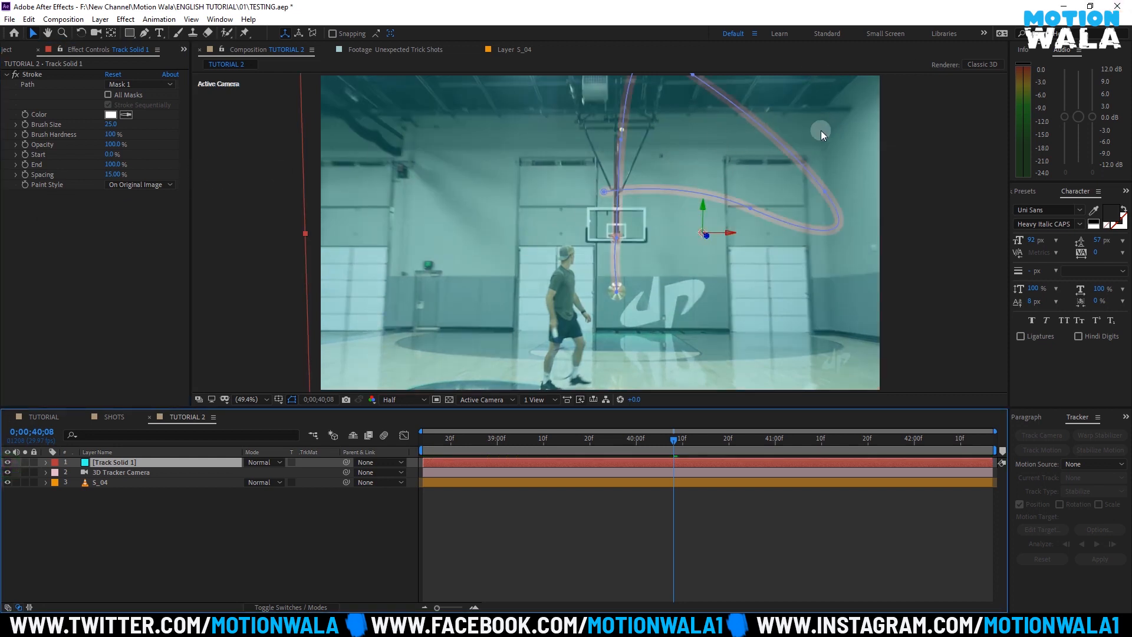
pyautogui.click(55, 184)
pyautogui.click(132, 186)
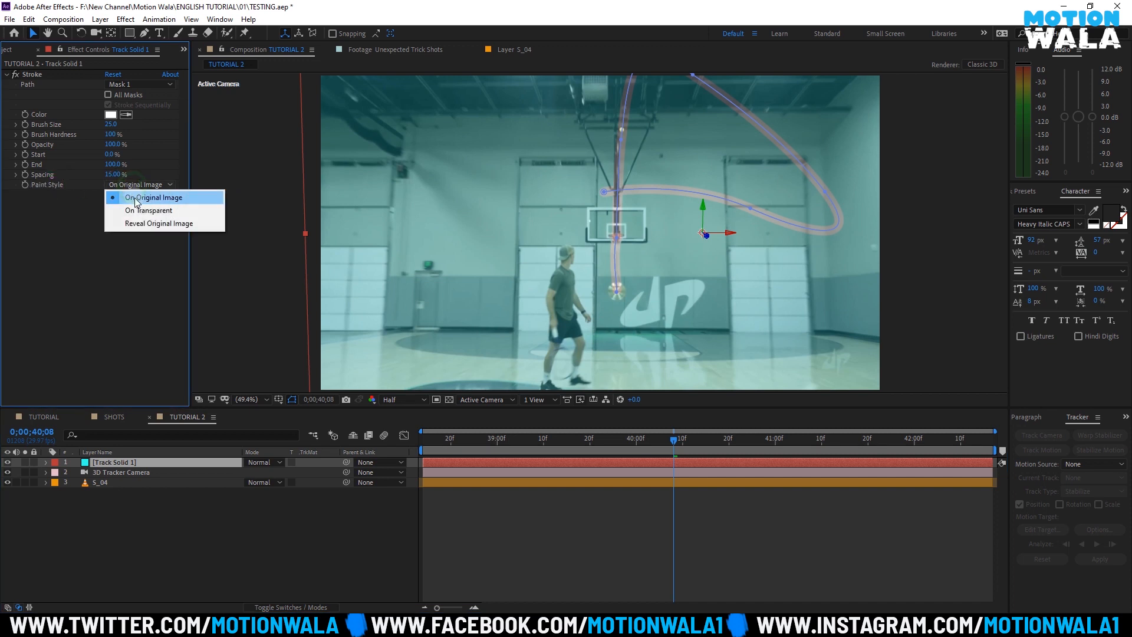
pyautogui.click(147, 208)
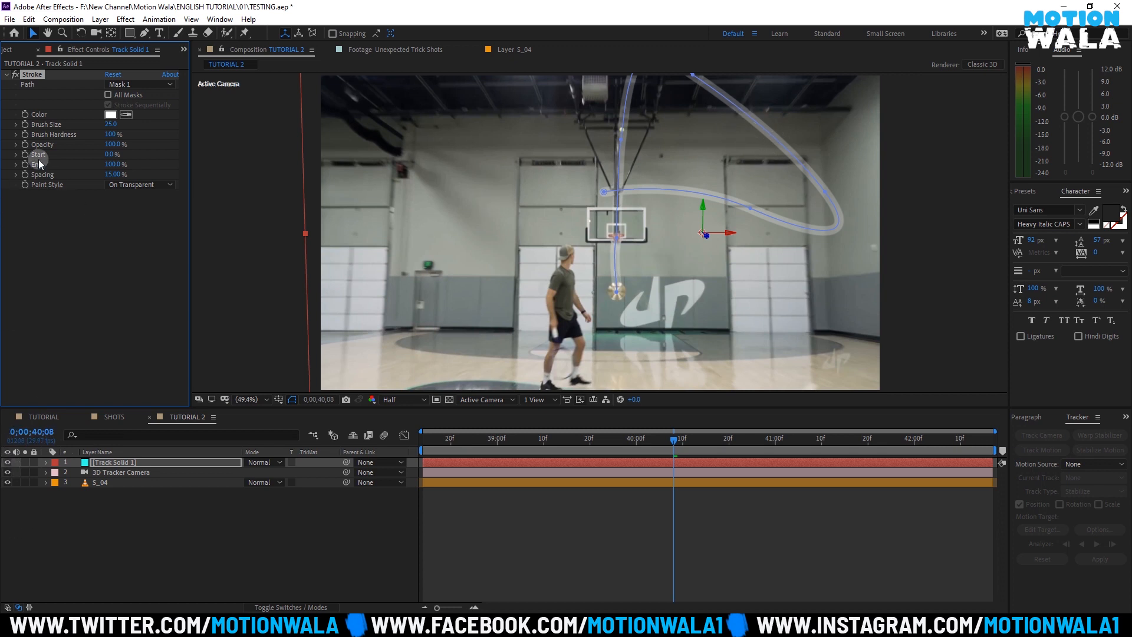
# Step: Hide Track Solid 1, add a keyframe to the Stroke's End at 0;00;39;11, and reveal the layer's keyframed properties
pyautogui.click(8, 462)
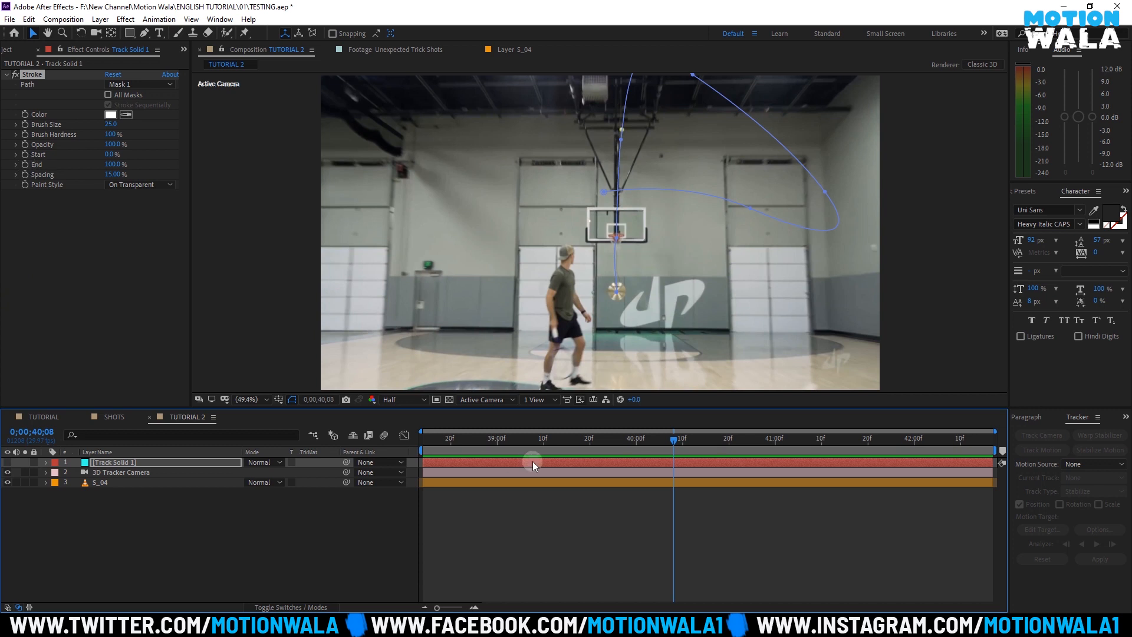
pyautogui.moveTo(532, 461)
pyautogui.mouseDown()
pyautogui.moveTo(494, 450)
pyautogui.moveTo(548, 454)
pyautogui.mouseUp()
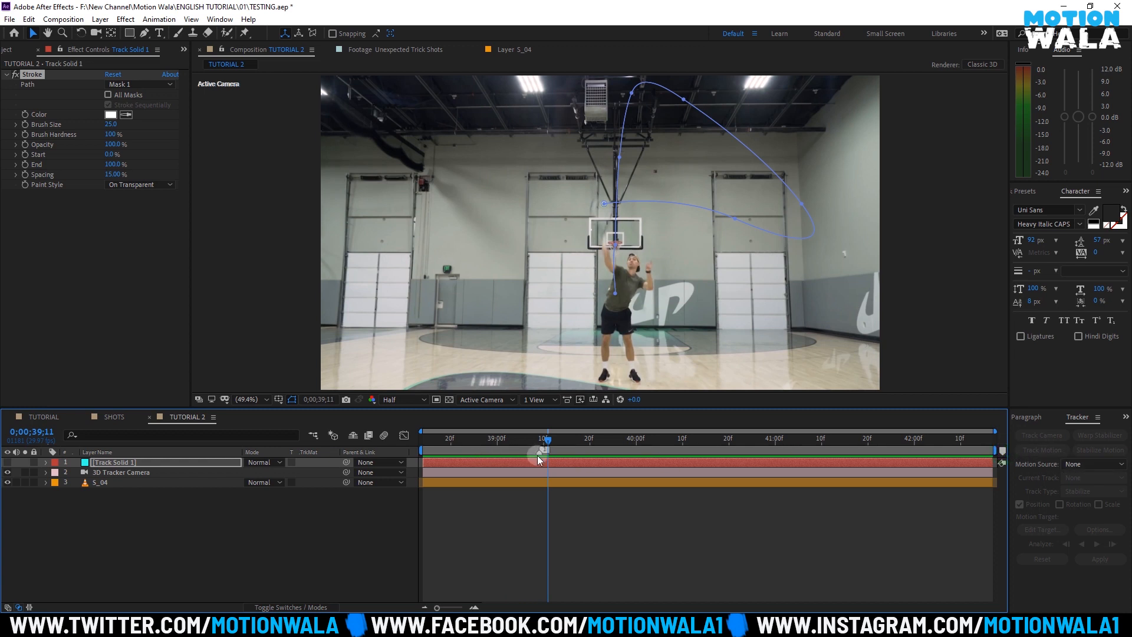
pyautogui.click(606, 533)
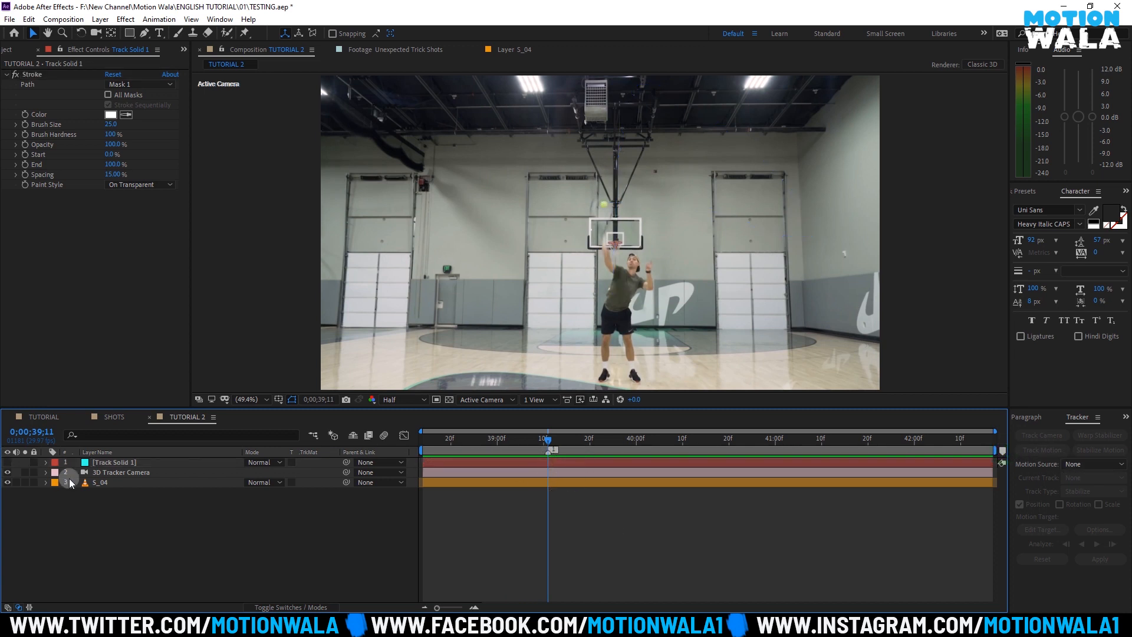
pyautogui.click(129, 462)
pyautogui.click(31, 168)
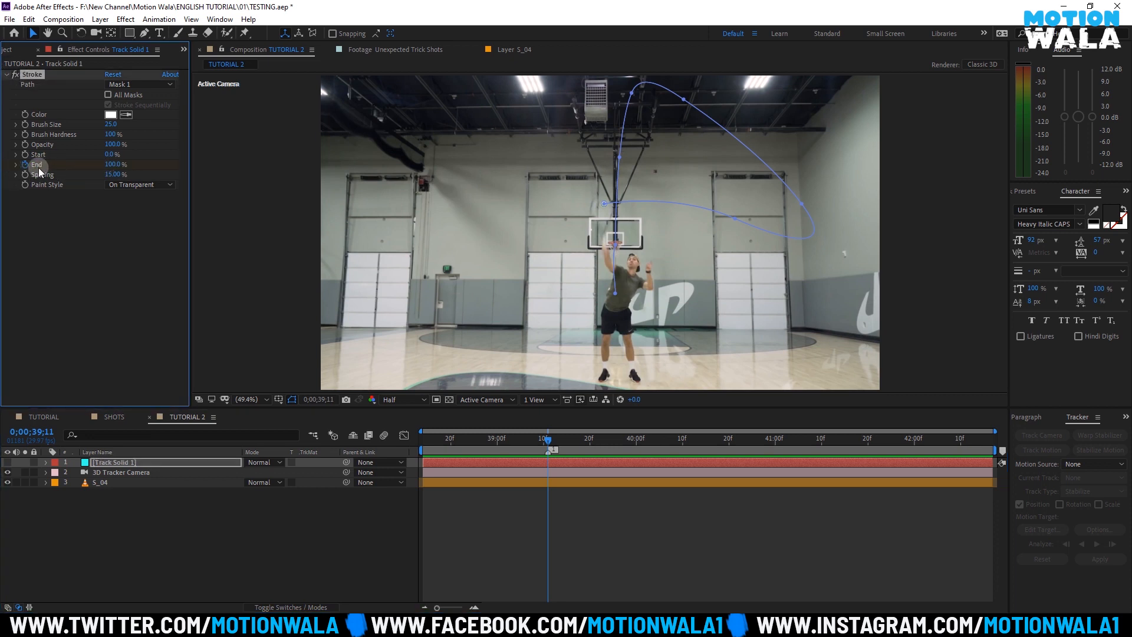
pyautogui.press('u')
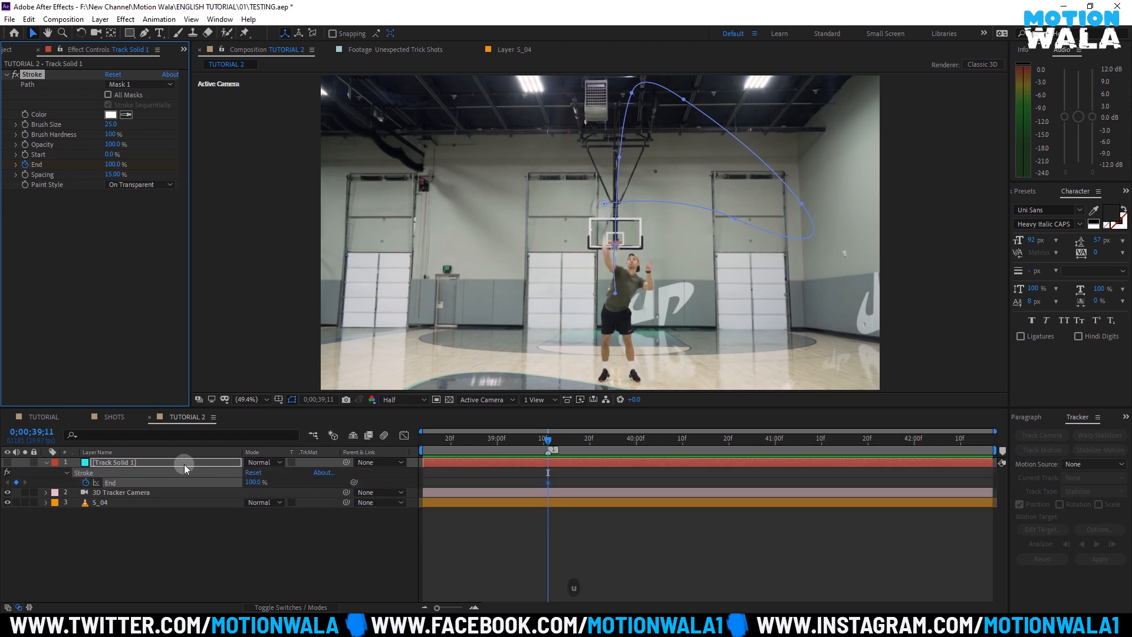
# Step: Show Track Solid 1 and set its Stroke End keyframe at 0;00;39;11 to 0%
pyautogui.click(547, 437)
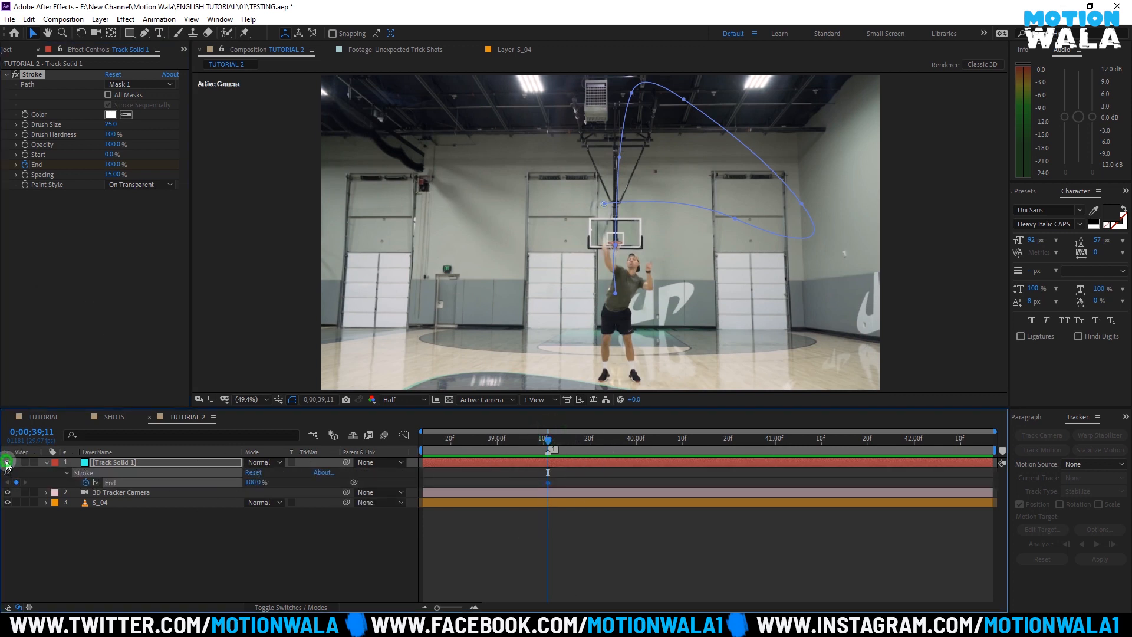
pyautogui.click(7, 463)
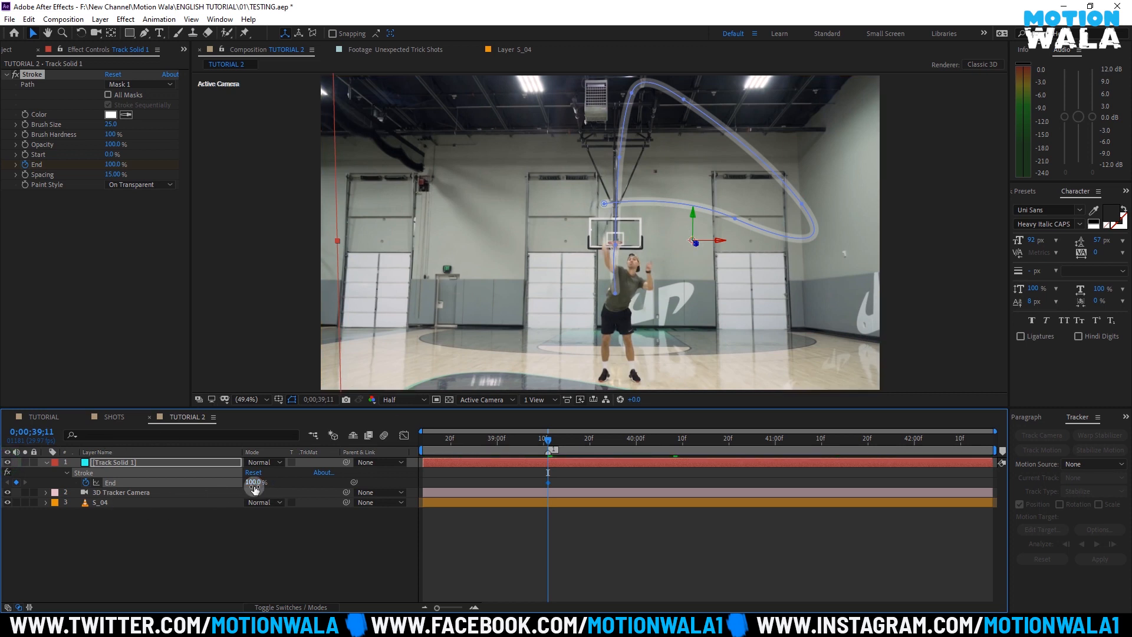
pyautogui.moveTo(253, 483); pyautogui.dragTo(178, 487)
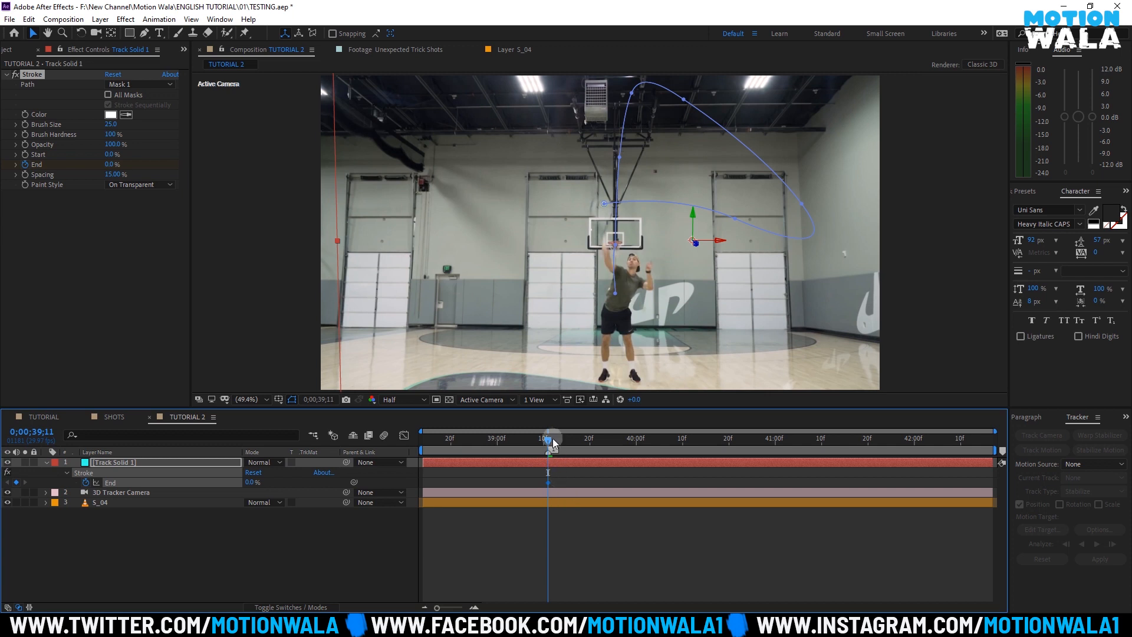
# Step: Keyframe the Stroke's End at 19% at 0;00;39;15
pyautogui.moveTo(547, 441)
pyautogui.mouseDown()
pyautogui.moveTo(558, 438)
pyautogui.moveTo(536, 442)
pyautogui.moveTo(568, 440)
pyautogui.mouseUp()
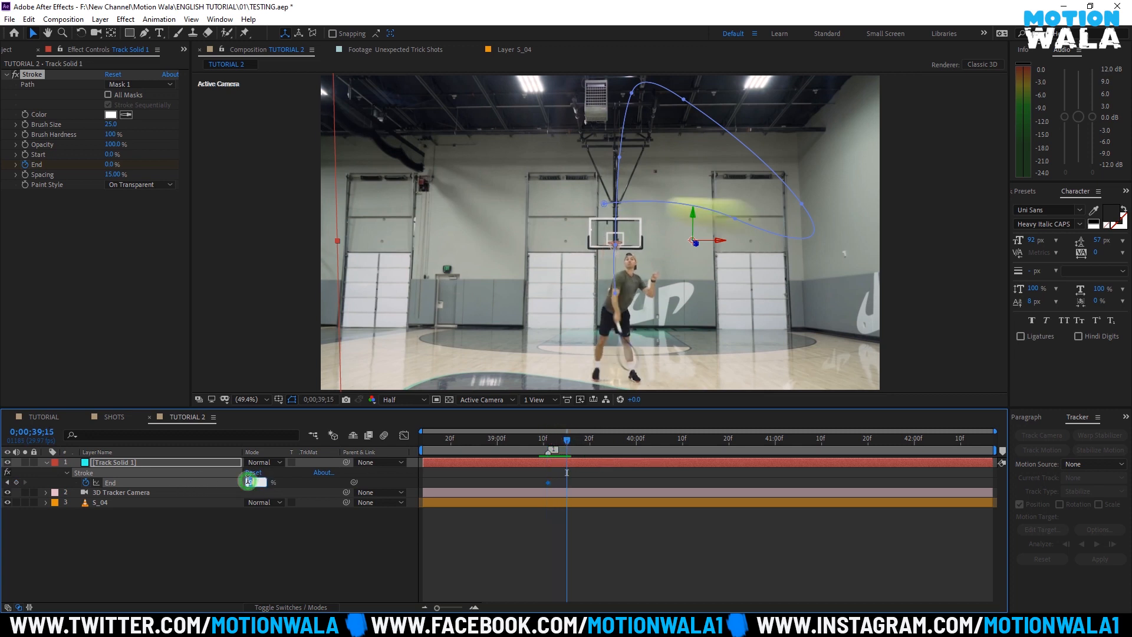
pyautogui.press('Up')
pyautogui.press('Up')
pyautogui.press('Up')
pyautogui.press('Up')
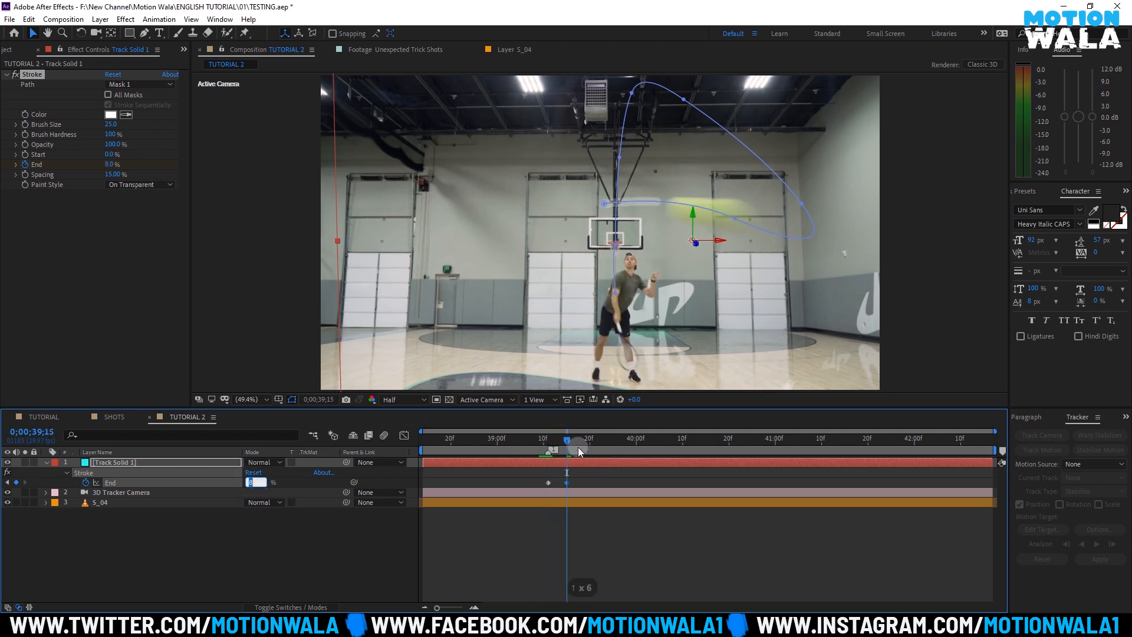
pyautogui.press('Up')
pyautogui.press('Up')
pyautogui.press('Up')
pyautogui.press('Up')
pyautogui.press('Up')
pyautogui.press('Up')
pyautogui.press('Up')
pyautogui.press('Up')
pyautogui.press('Up')
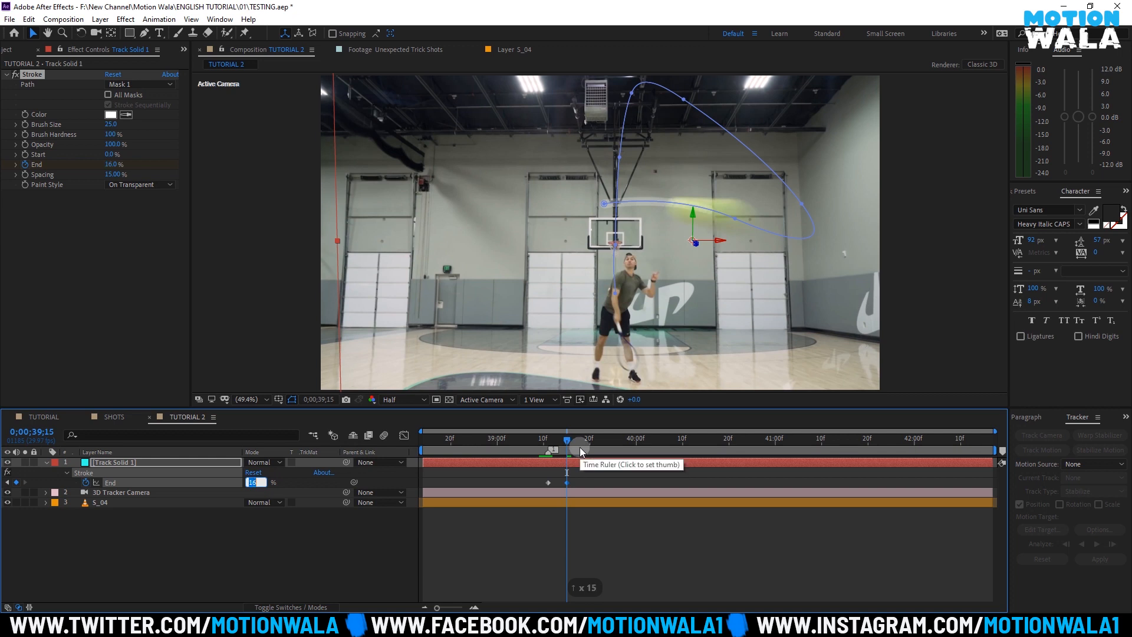
pyautogui.click(578, 554)
# Step: Set the layer opacity of Track Solid 1 to 53%
pyautogui.click(126, 459)
pyautogui.press('t')
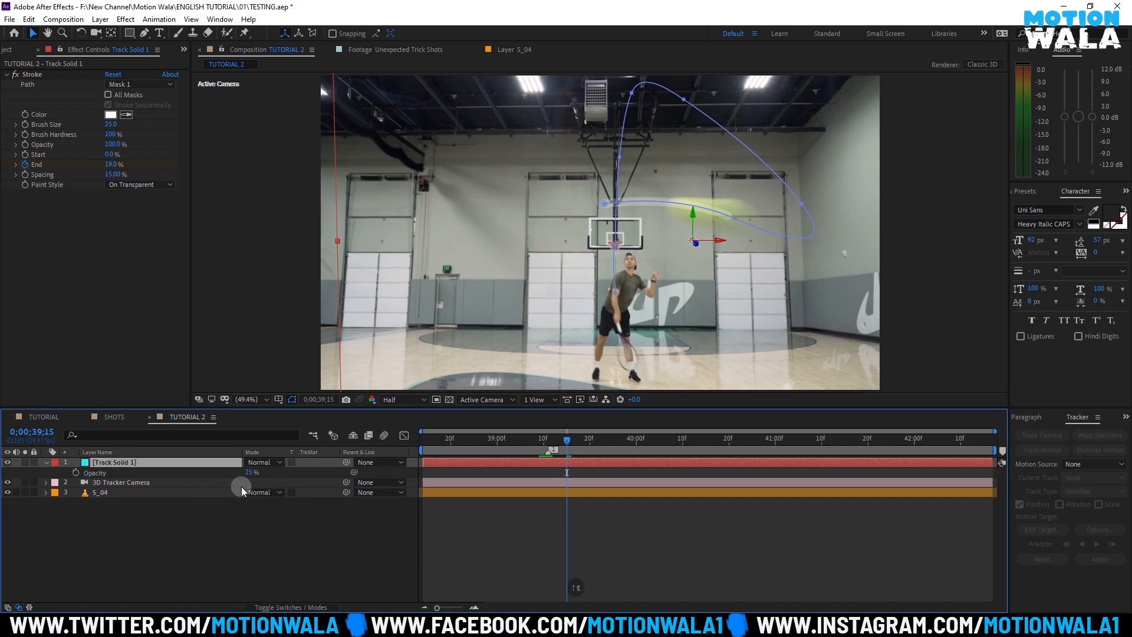
pyautogui.moveTo(247, 471); pyautogui.dragTo(265, 472)
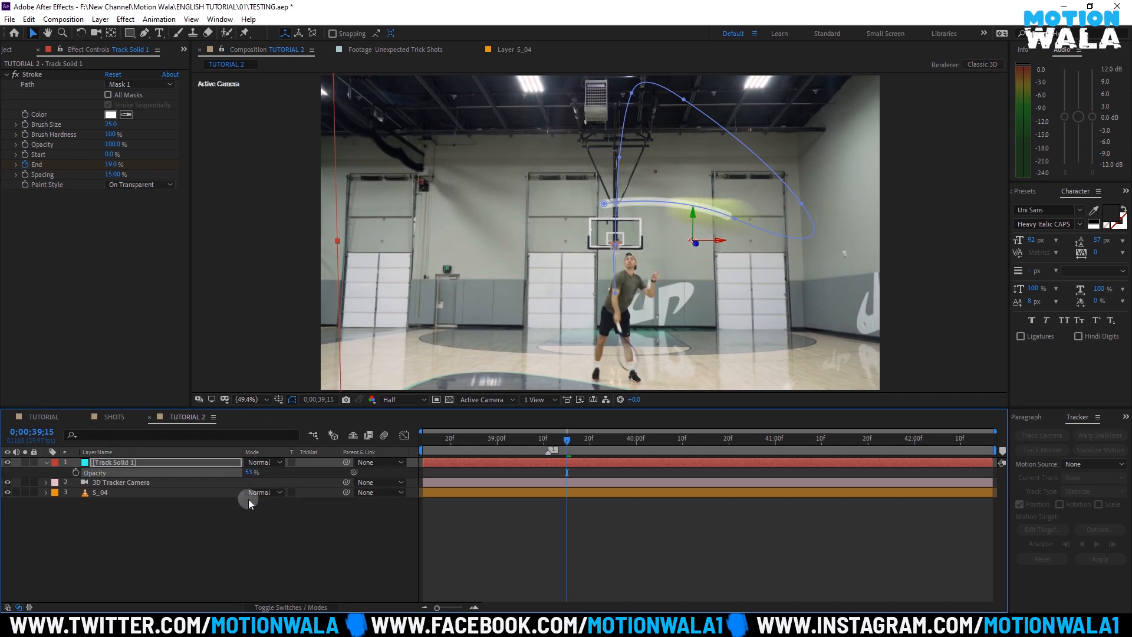
# Step: Change the Stroke color to red, FE1B1B
pyautogui.click(110, 114)
pyautogui.click(340, 235)
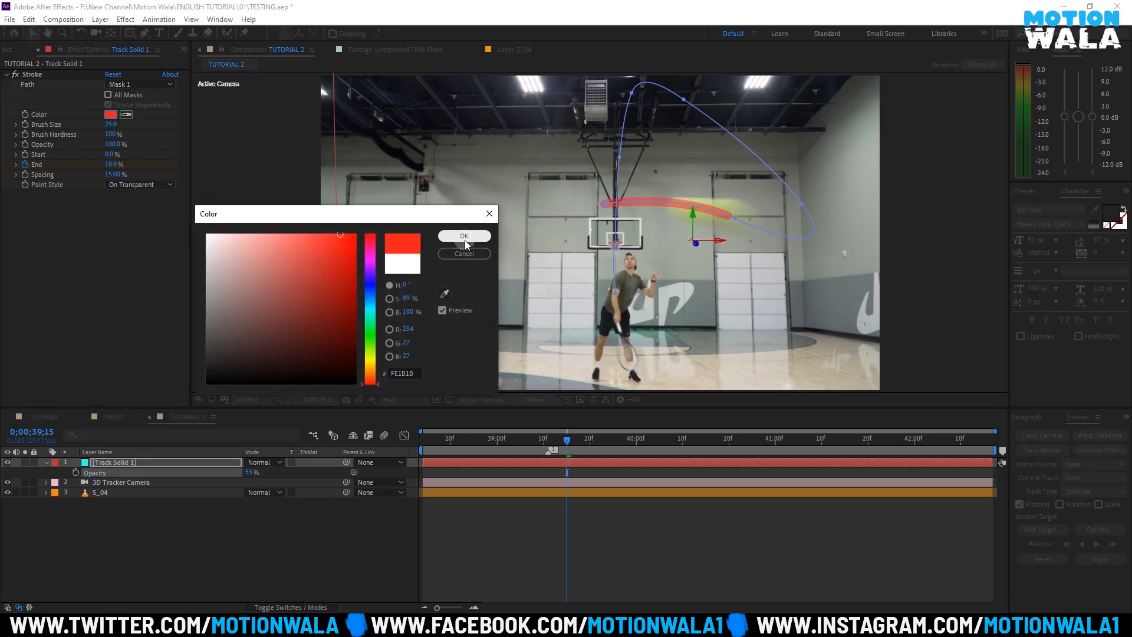
pyautogui.click(465, 236)
pyautogui.click(586, 568)
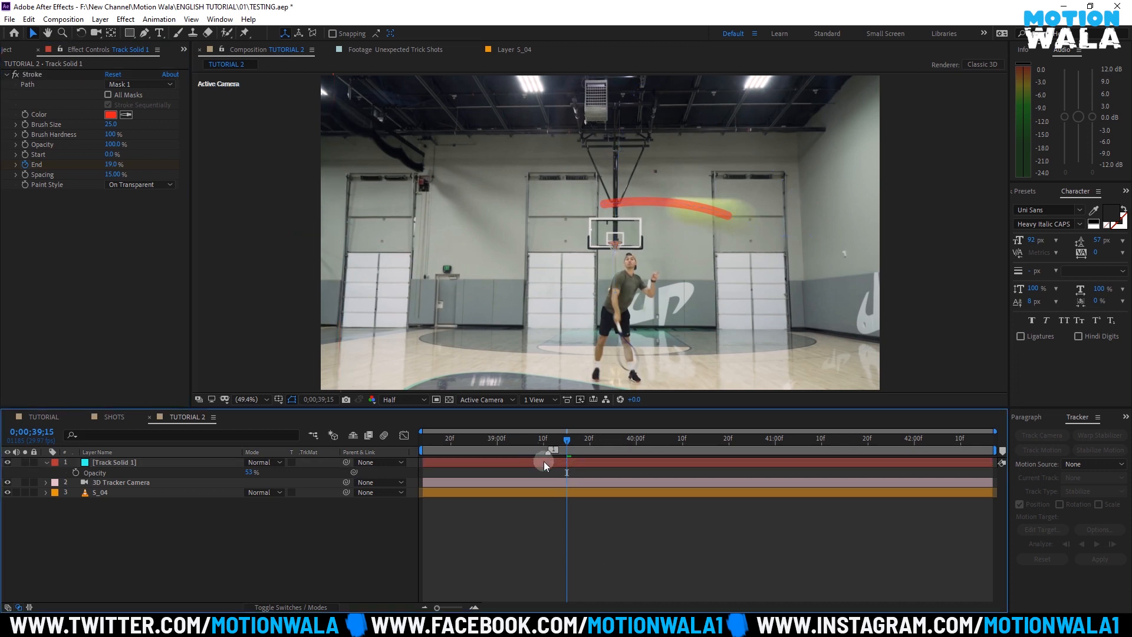
# Step: Check the line against the ball between the two End keyframes and keyframe the Stroke's End at 4% at 0;00;39;14
pyautogui.click(544, 461)
pyautogui.press('u')
pyautogui.moveTo(564, 441); pyautogui.dragTo(556, 437)
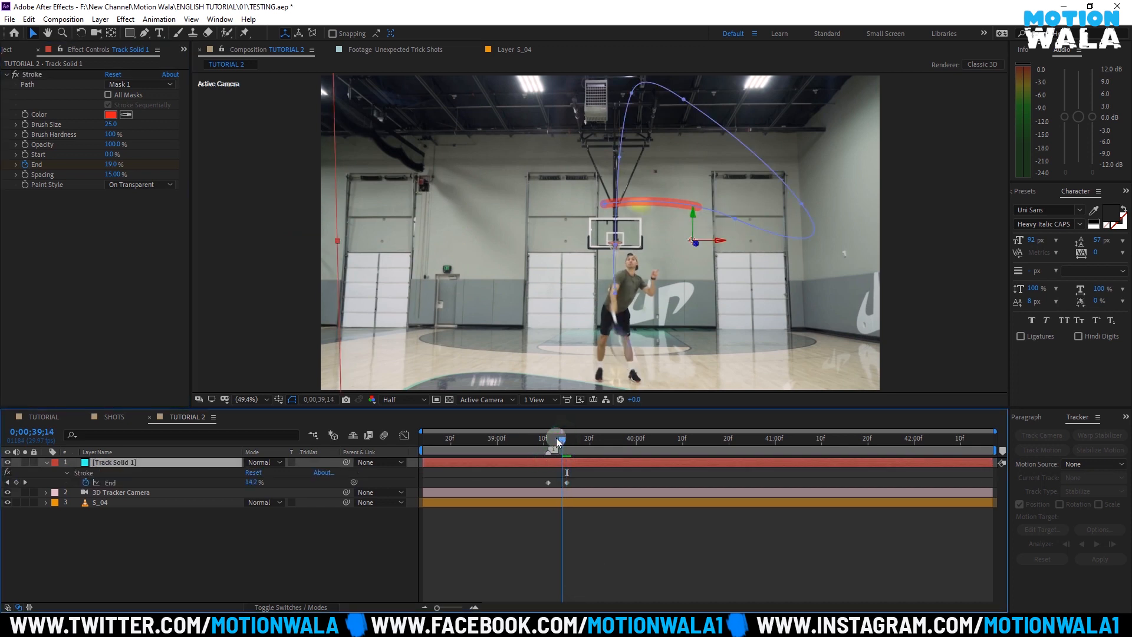
pyautogui.press('pageup')
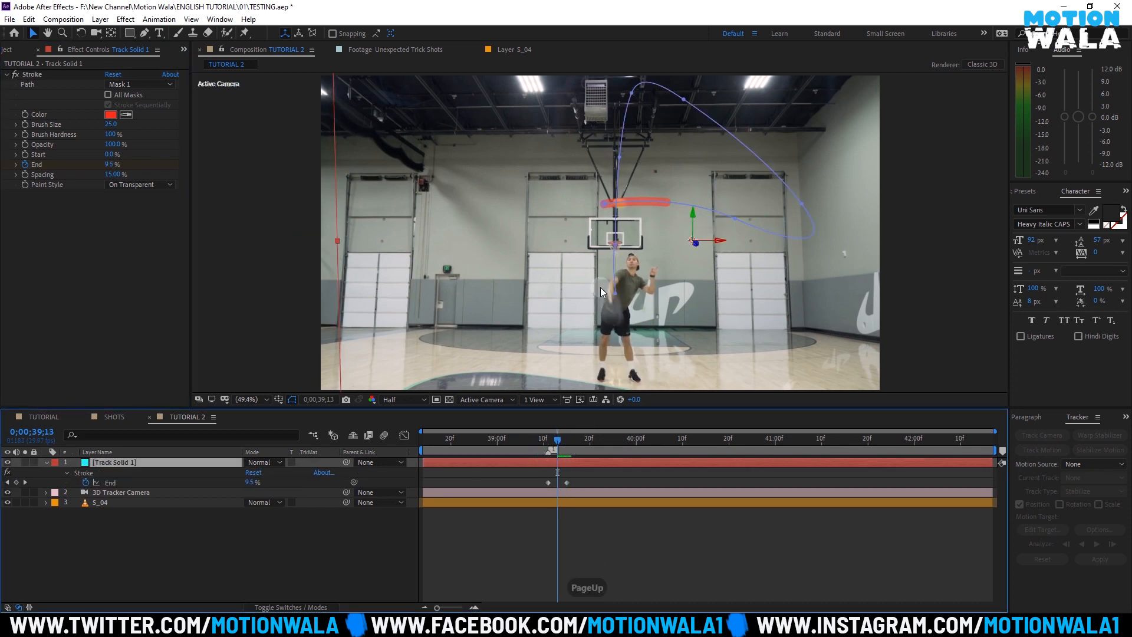
pyautogui.press('pageup')
pyautogui.press('pagedown')
pyautogui.press('pagedown')
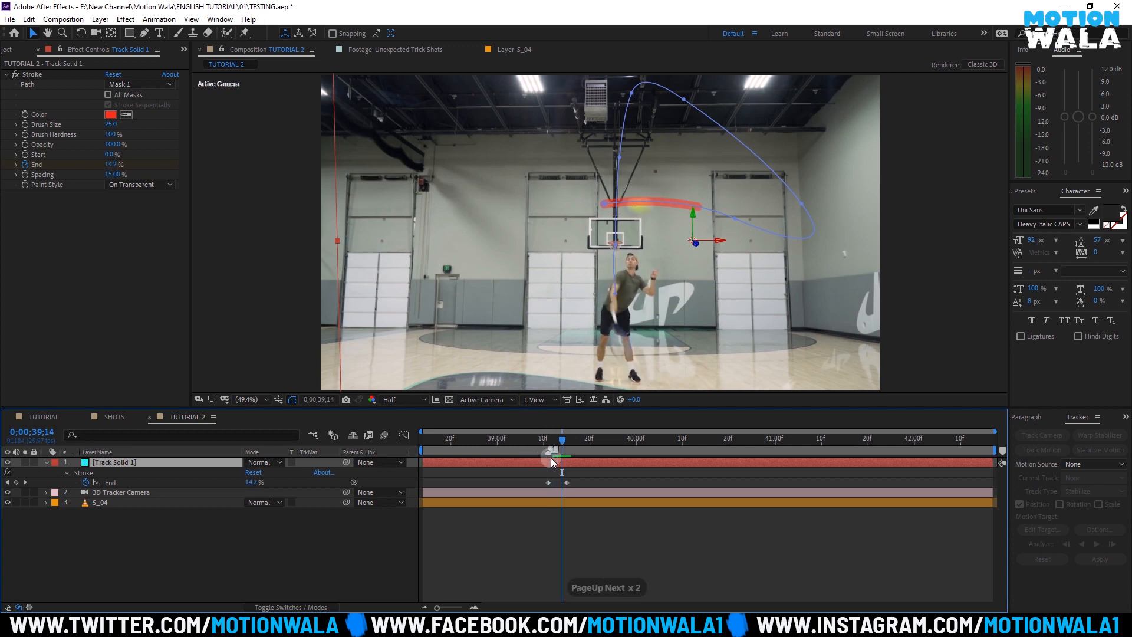
pyautogui.moveTo(252, 482); pyautogui.dragTo(242, 483)
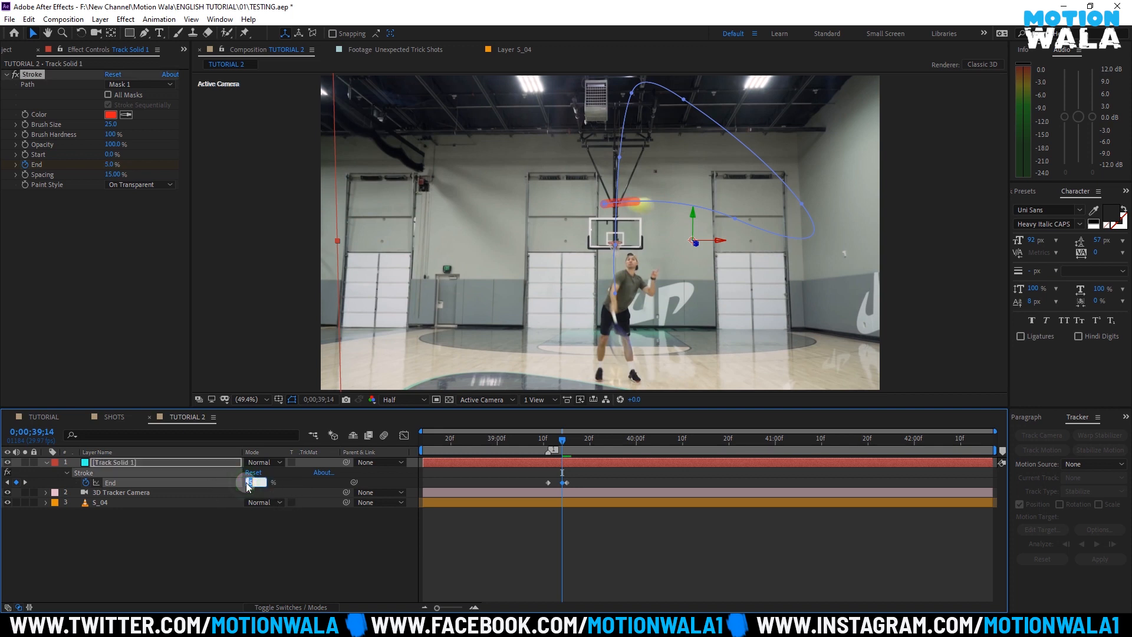
pyautogui.write('4')
pyautogui.click(533, 528)
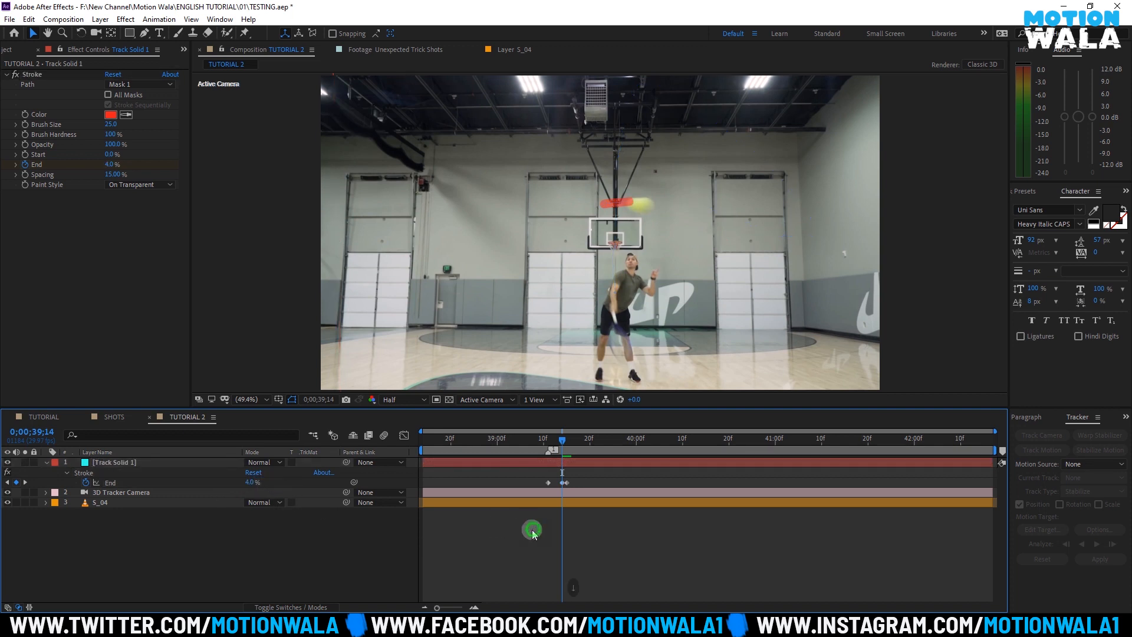
# Step: Keyframe the Stroke's End at 1.7% at 0;00;39;13
pyautogui.click(554, 441)
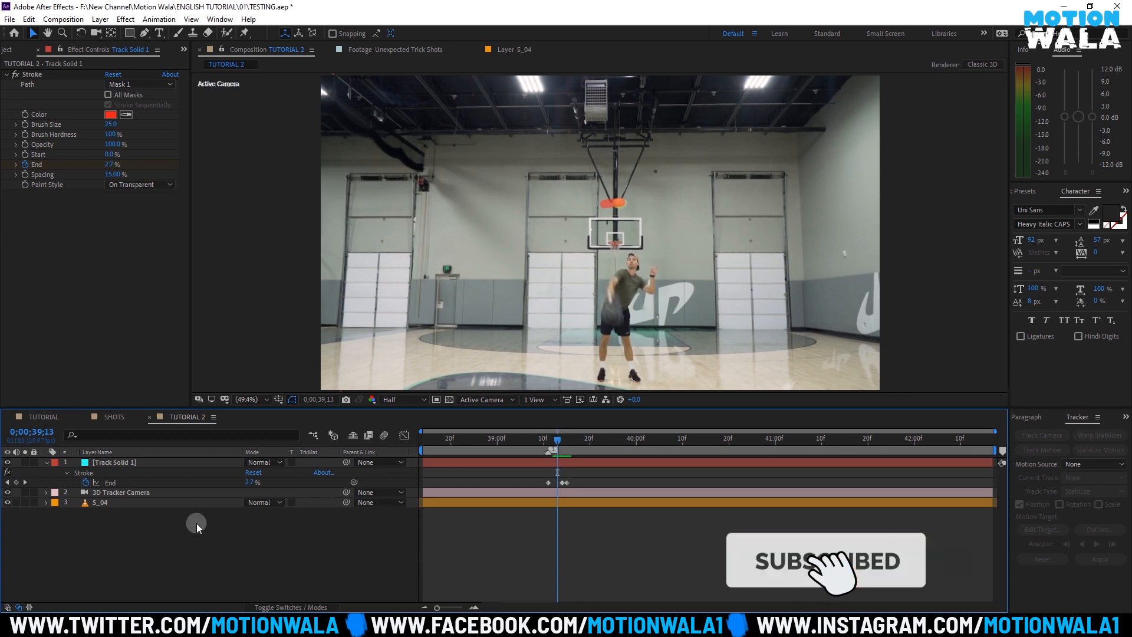
pyautogui.click(251, 483)
pyautogui.write('1.7')
pyautogui.press('Return')
pyautogui.click(302, 519)
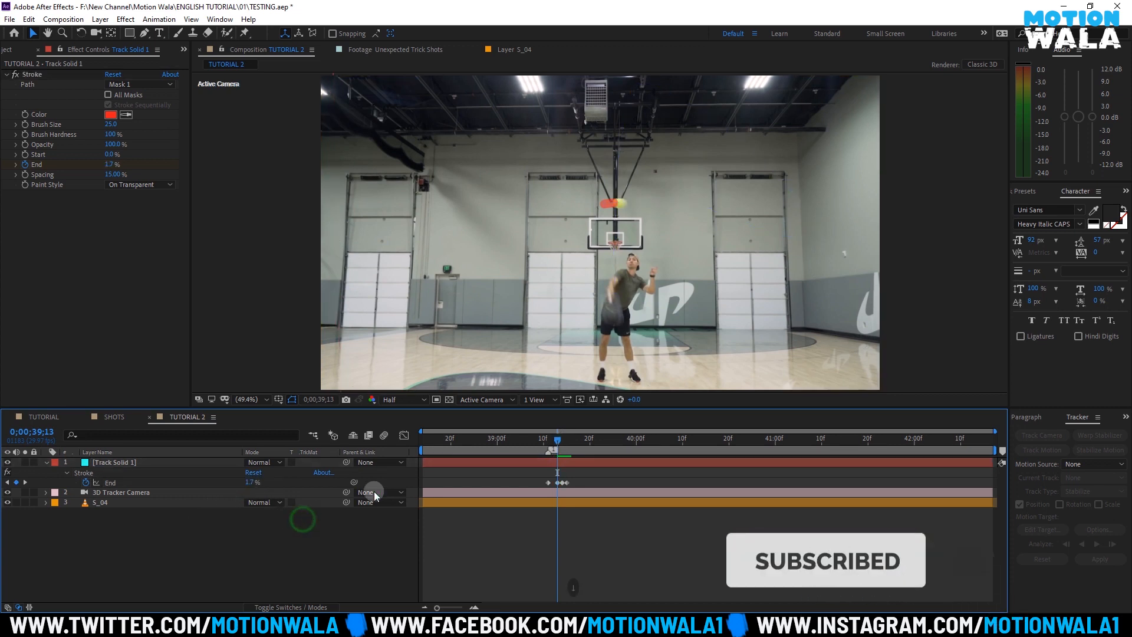
# Step: Check the line over the following frames and keyframe the Stroke's End at 54% at 0;00;39;17, matching the ball
pyautogui.press('pageup')
pyautogui.press('pagedown')
pyautogui.press('pagedown')
pyautogui.press('pagedown')
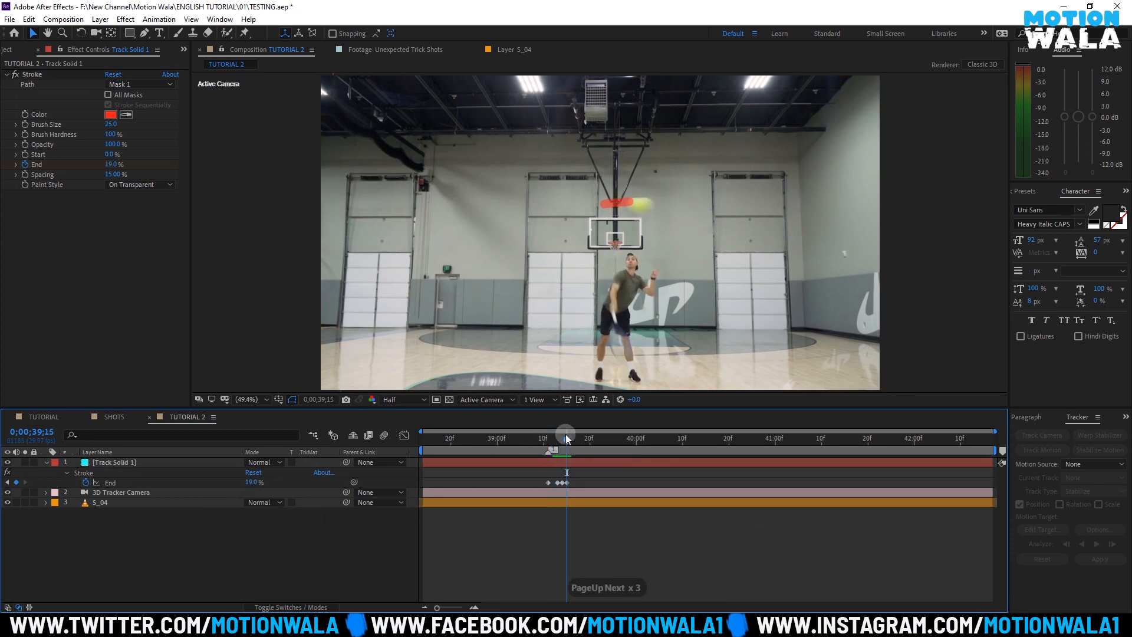
pyautogui.press('pagedown')
pyautogui.press('pagedown')
pyautogui.click(255, 482)
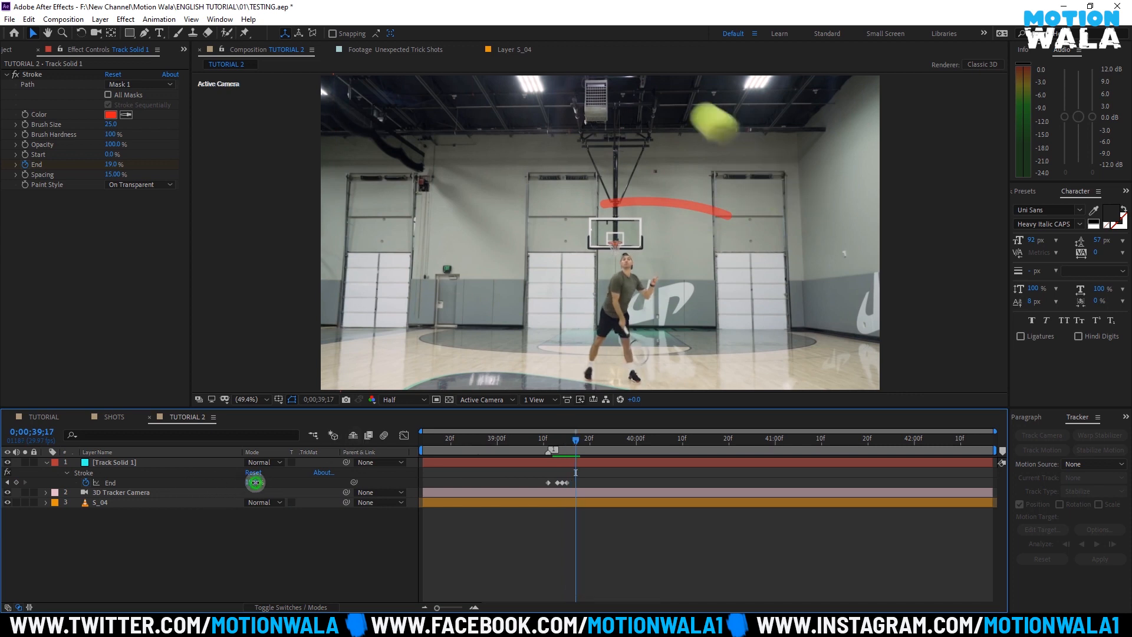
pyautogui.write('21')
pyautogui.press('Return')
pyautogui.press('Up')
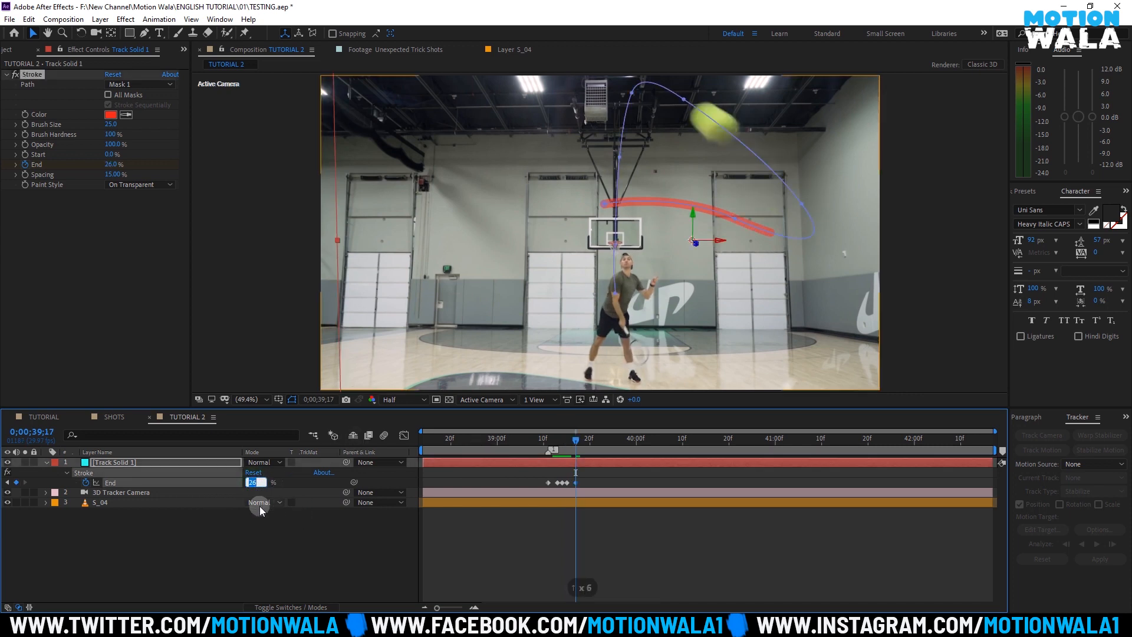
pyautogui.click(256, 531)
pyautogui.moveTo(247, 483); pyautogui.dragTo(255, 486)
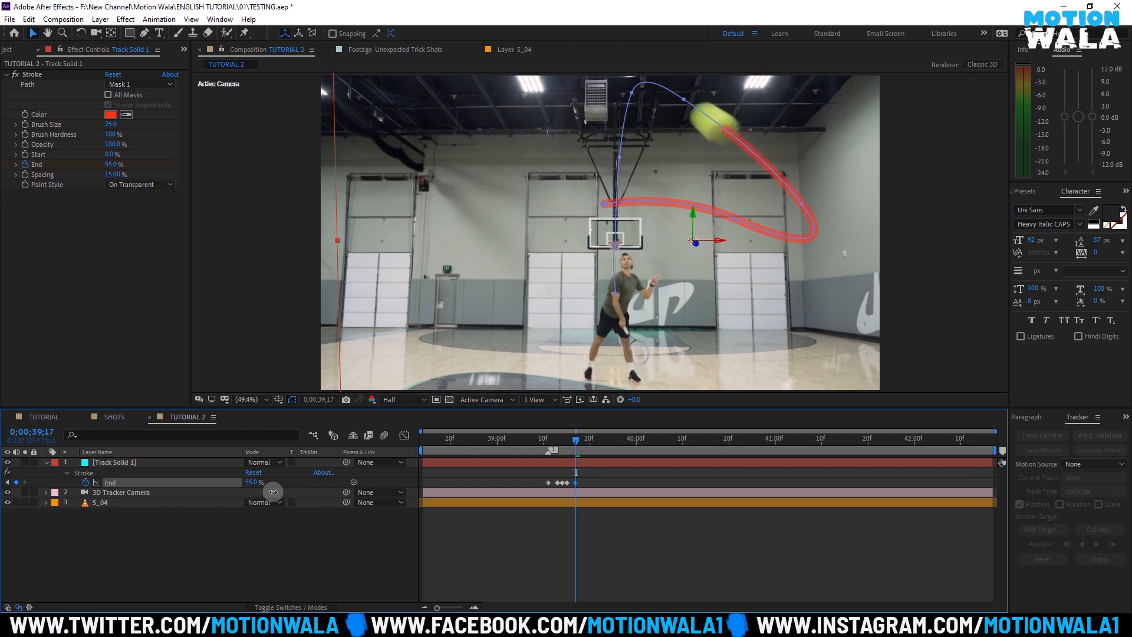
# Step: Keyframe the Stroke's End at 37.5% at 0;00;39;16 and check the line across the neighbouring frames
pyautogui.click(509, 462)
pyautogui.moveTo(567, 447)
pyautogui.mouseDown()
pyautogui.moveTo(549, 446)
pyautogui.moveTo(573, 452)
pyautogui.mouseUp()
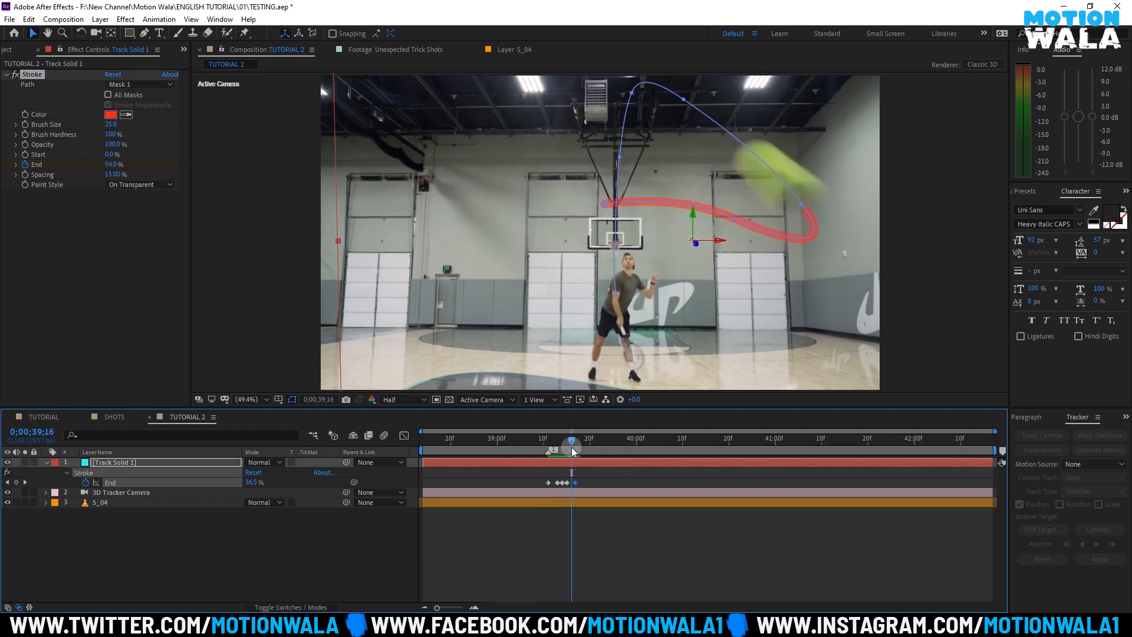
pyautogui.click(271, 521)
pyautogui.press('pagedown')
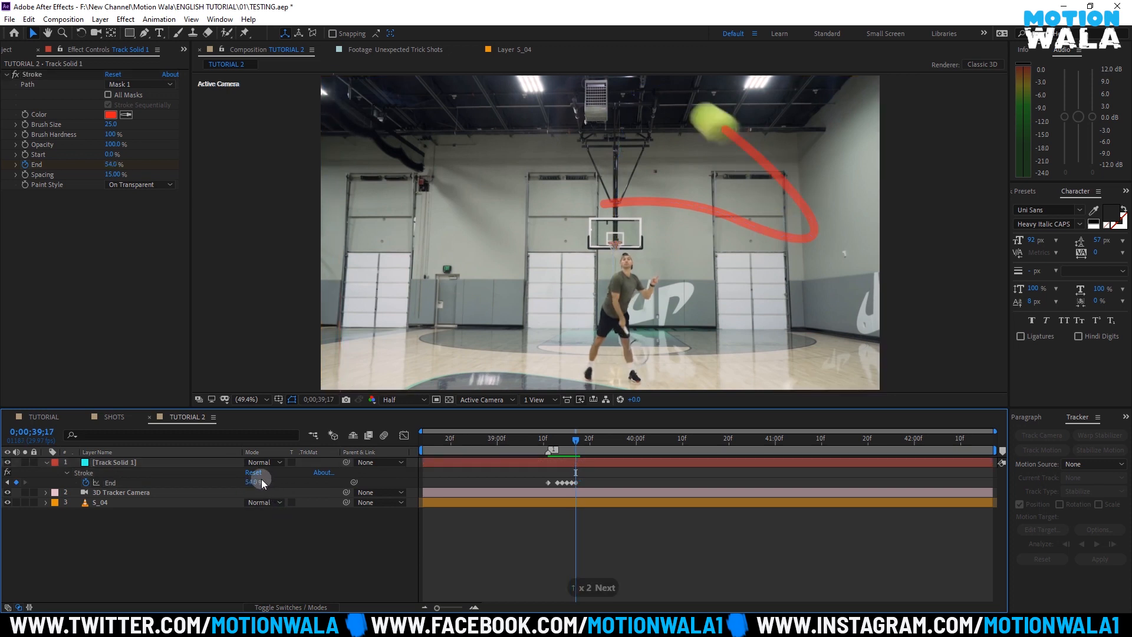
pyautogui.press('pageup')
pyautogui.press('pageup')
pyautogui.press('pagedown')
pyautogui.press('pagedown')
pyautogui.press('pagedown')
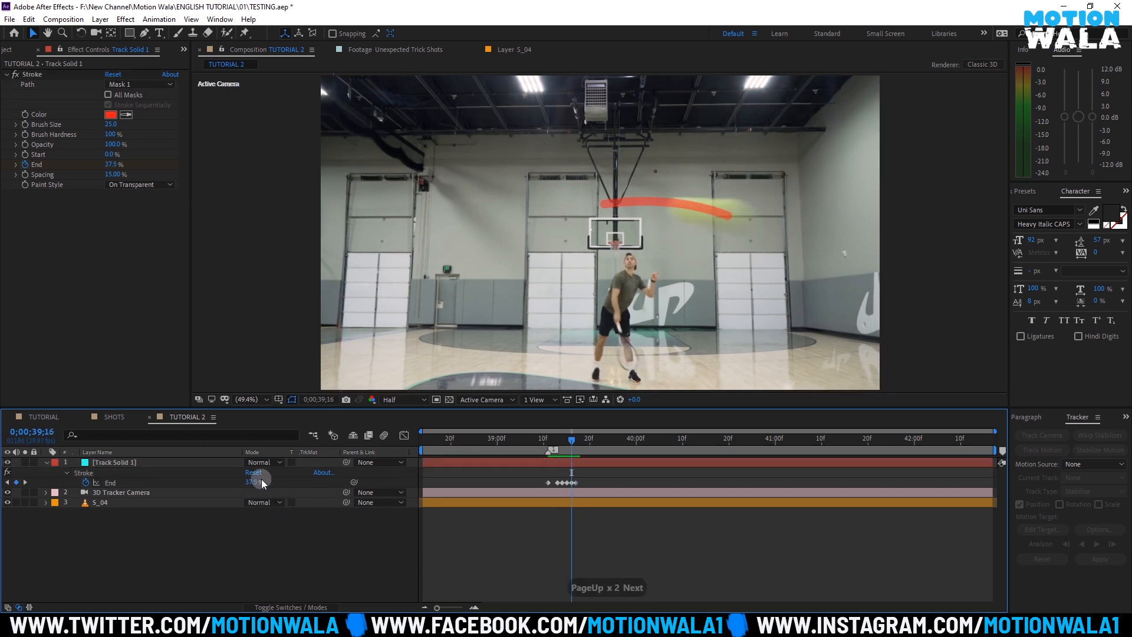
# Step: Keyframe the Stroke's End at 69% at 0;00;39;25, where the ball passes the top of its arc
pyautogui.press('pagedown')
pyautogui.press('pagedown')
pyautogui.press('pagedown')
pyautogui.press('pagedown')
pyautogui.press('pagedown')
pyautogui.press('pagedown')
pyautogui.press('pagedown')
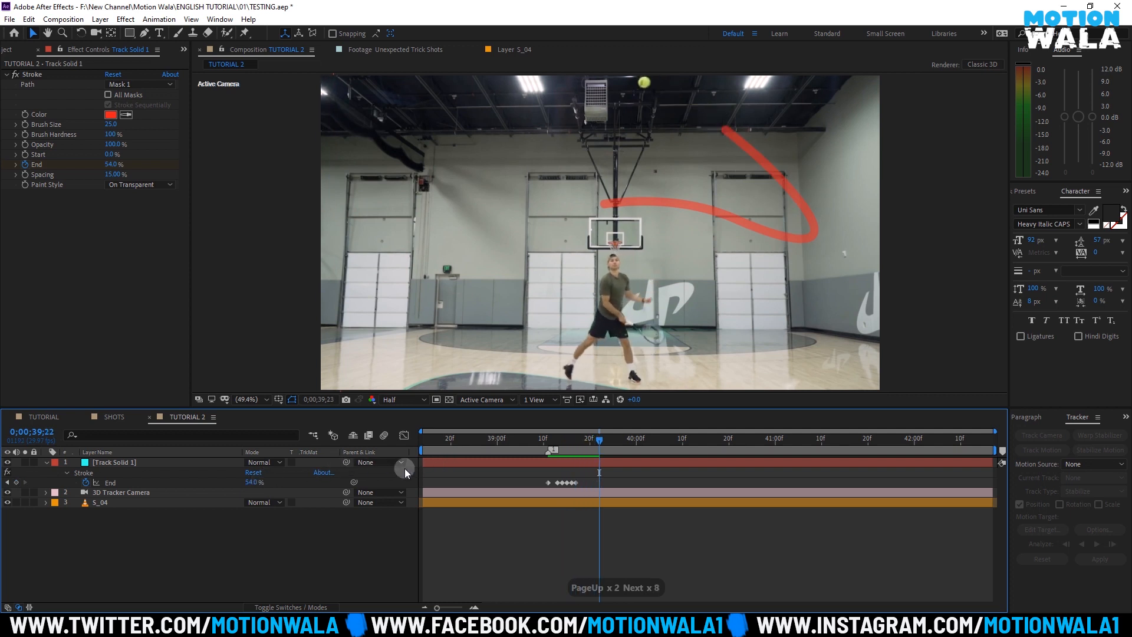
pyautogui.moveTo(251, 482); pyautogui.dragTo(260, 481)
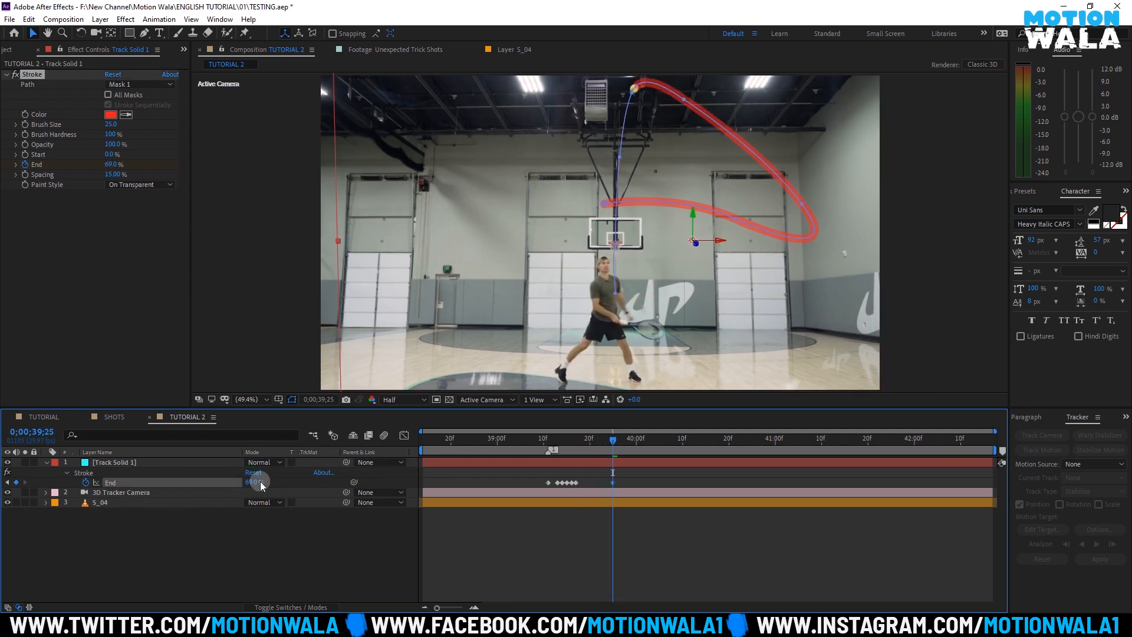
# Step: Keyframe the Stroke's End at 66.5% at 0;00;39;21
pyautogui.click(595, 440)
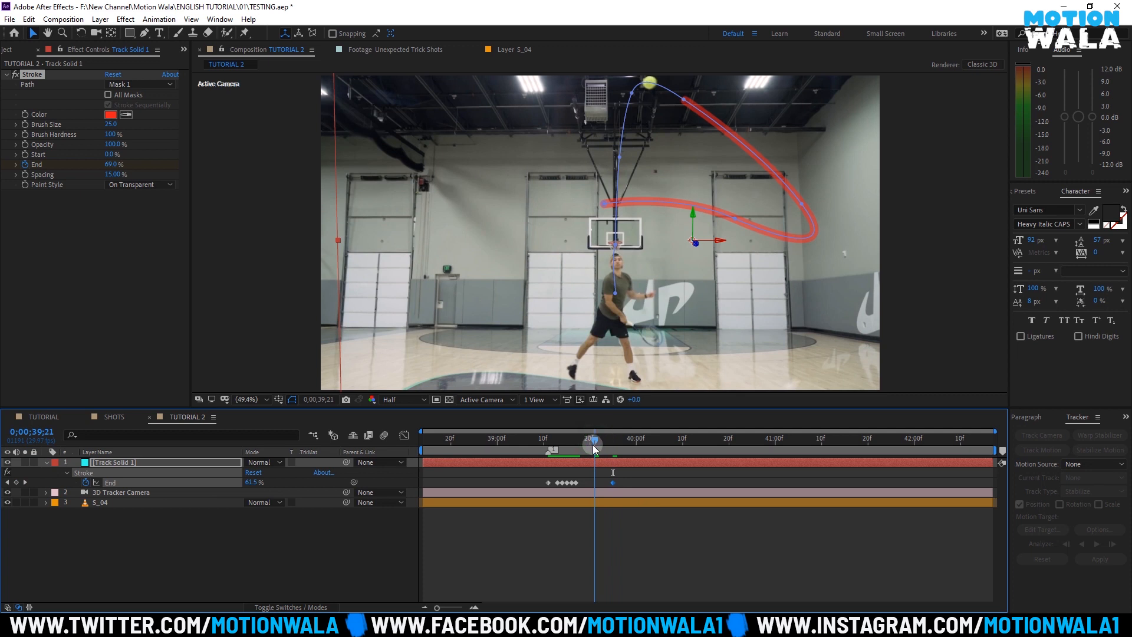
pyautogui.click(252, 481)
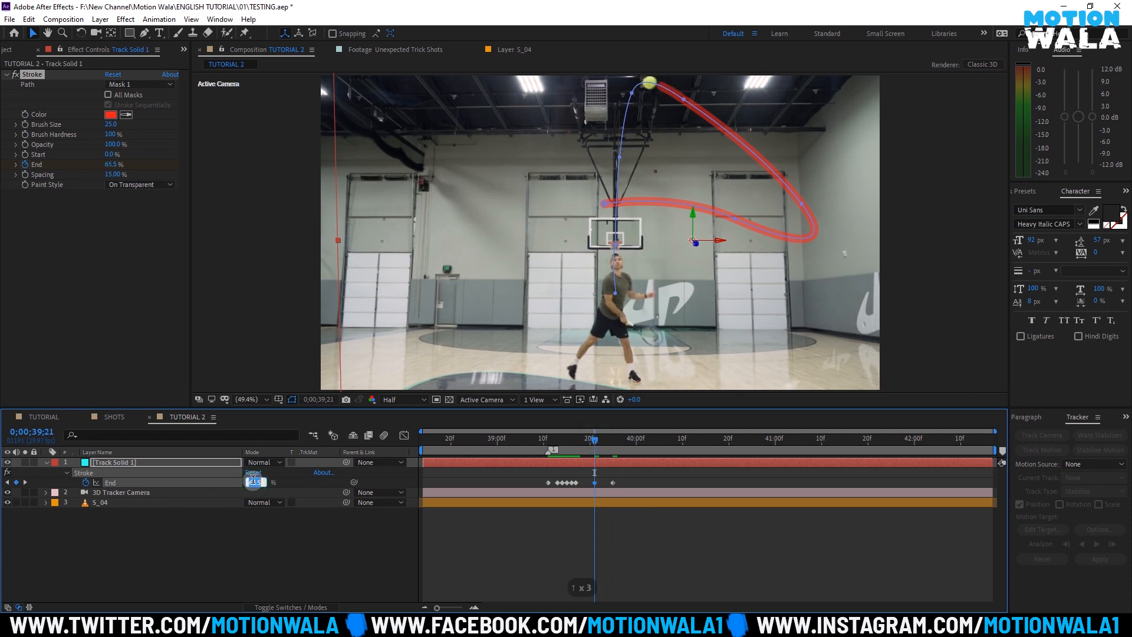
pyautogui.click(529, 541)
# Step: Keyframe the Stroke's End at 63.2% at 0;00;39;19 so the line reaches the ball
pyautogui.moveTo(590, 440); pyautogui.dragTo(586, 445)
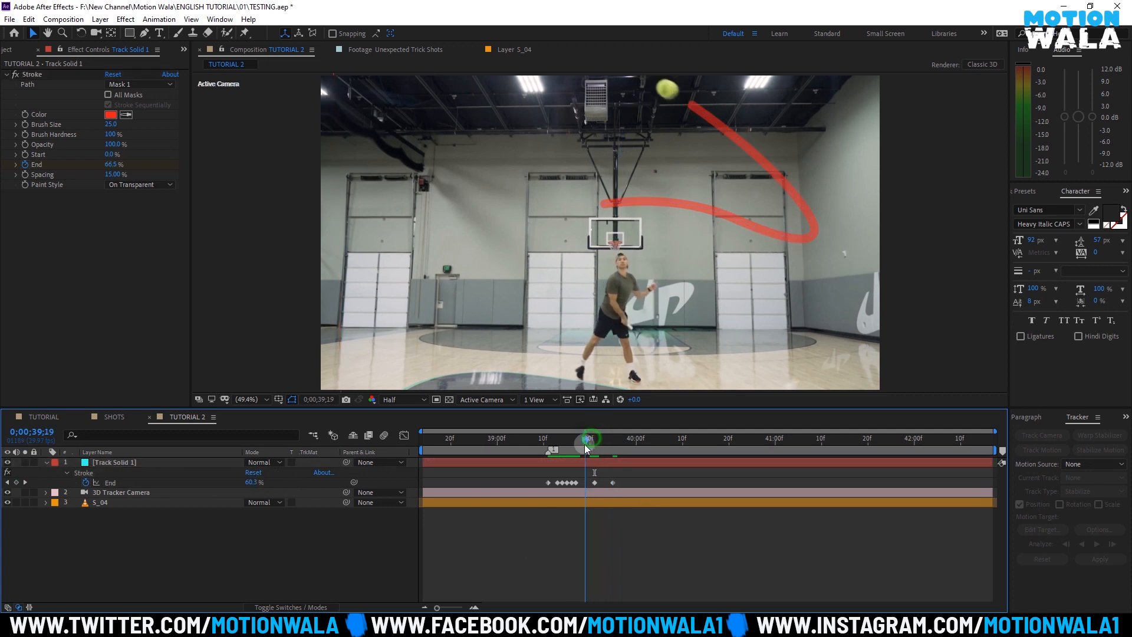
pyautogui.click(231, 497)
pyautogui.click(248, 484)
pyautogui.press('Up')
pyautogui.press('Up')
pyautogui.press('Up')
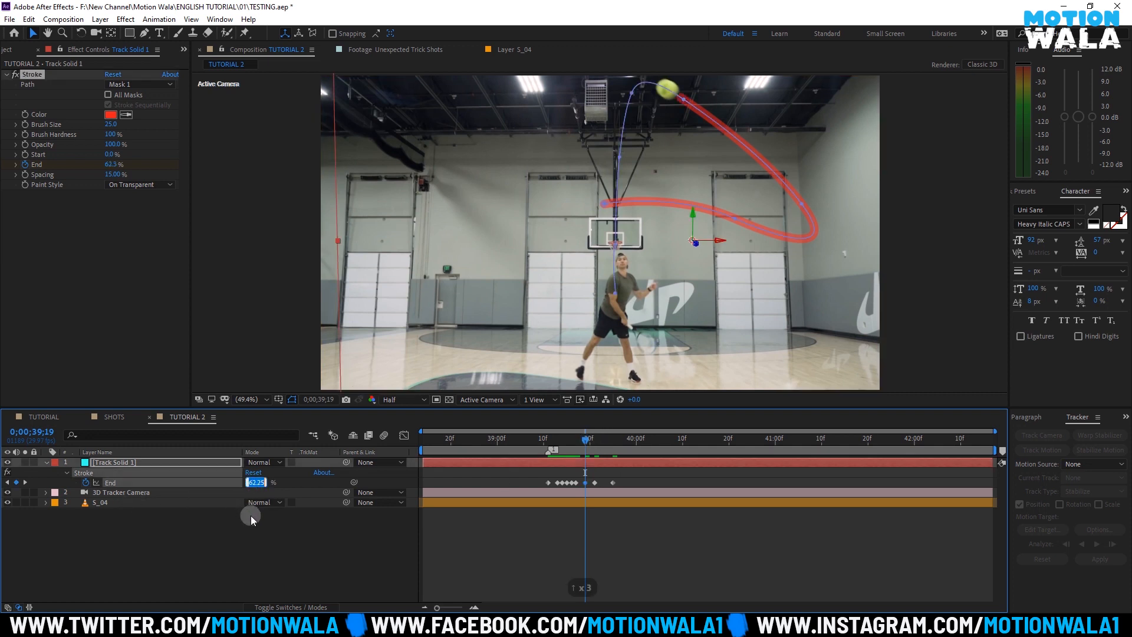
pyautogui.press('Up')
pyautogui.click(546, 475)
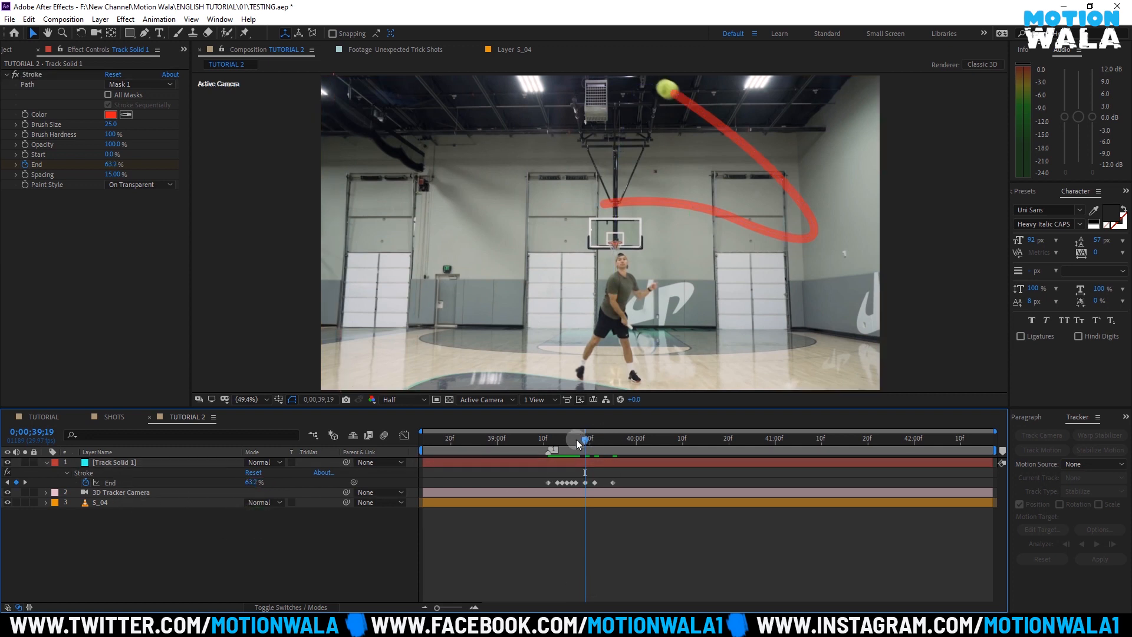
# Step: Raise the Stroke's End with a keyframe at about 0;00;40;03 so the line follows the falling ball
pyautogui.click(593, 440)
pyautogui.moveTo(599, 438); pyautogui.dragTo(761, 439)
pyautogui.click(254, 483)
pyautogui.press('Up')
pyautogui.press('Up')
pyautogui.press('Up')
pyautogui.press('Up')
pyautogui.press('Up')
pyautogui.click(640, 531)
# Step: Raise the Stroke's End with another keyframe at about 0;00;40;10
pyautogui.click(253, 482)
pyautogui.press('Up')
pyautogui.press('Up')
pyautogui.press('Up')
pyautogui.press('Up')
pyautogui.press('Up')
pyautogui.click(659, 518)
# Step: Raise the Stroke's End with a keyframe at about 0;00;40;21 to keep the line on the ball
pyautogui.click(734, 439)
pyautogui.click(254, 482)
pyautogui.press('Up')
pyautogui.press('Up')
pyautogui.press('Up')
pyautogui.press('Up')
pyautogui.press('Up')
pyautogui.press('Up')
pyautogui.press('Up')
pyautogui.press('Up')
pyautogui.press('Up')
pyautogui.press('Up')
pyautogui.click(403, 525)
# Step: Keyframe the Stroke's End at 100% at about 0;00;41;01, where the ball reaches the gong
pyautogui.click(255, 483)
pyautogui.press('Up')
pyautogui.press('Up')
pyautogui.press('Up')
pyautogui.press('Up')
pyautogui.press('Up')
pyautogui.press('Up')
pyautogui.press('Up')
pyautogui.press('Up')
pyautogui.press('Up')
pyautogui.press('Up')
pyautogui.press('Up')
# Step: Keyframe the Stroke's End at 95% at 0;00;40;27
pyautogui.click(254, 482)
pyautogui.press('Down')
pyautogui.write('95')
pyautogui.click(280, 528)
# Step: Check the line frame by frame near the gong and lower the Stroke's End slightly with a keyframe at about 0;00;41;00
pyautogui.press('pageup')
pyautogui.press('pageup')
pyautogui.press('pageup')
pyautogui.press('pageup')
pyautogui.press('pageup')
pyautogui.press('pageup')
pyautogui.press('pagedown')
pyautogui.press('pagedown')
pyautogui.press('pagedown')
pyautogui.press('pagedown')
pyautogui.press('pagedown')
pyautogui.press('pagedown')
pyautogui.press('pagedown')
pyautogui.press('pagedown')
pyautogui.press('pagedown')
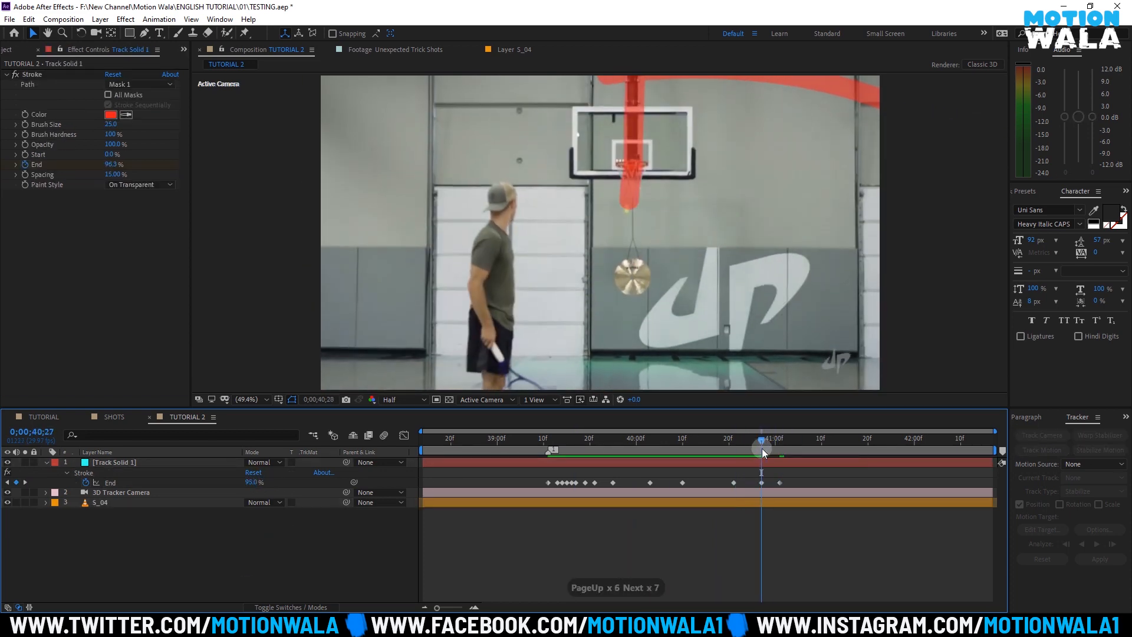
pyautogui.click(253, 482)
pyautogui.press('Down')
pyautogui.click(294, 523)
# Step: Examine the line frame by frame around the last End keyframes and play the trail from 0;00;39;11
pyautogui.press('pagedown')
pyautogui.press('pageup')
pyautogui.press('pageup')
pyautogui.press('pageup')
pyautogui.press('pageup')
pyautogui.press('pageup')
pyautogui.press('pageup')
pyautogui.press('pageup')
pyautogui.press('pagedown')
pyautogui.press('pagedown')
pyautogui.press('pagedown')
pyautogui.press('pagedown')
pyautogui.moveTo(766, 439); pyautogui.dragTo(547, 450)
pyautogui.press('space')
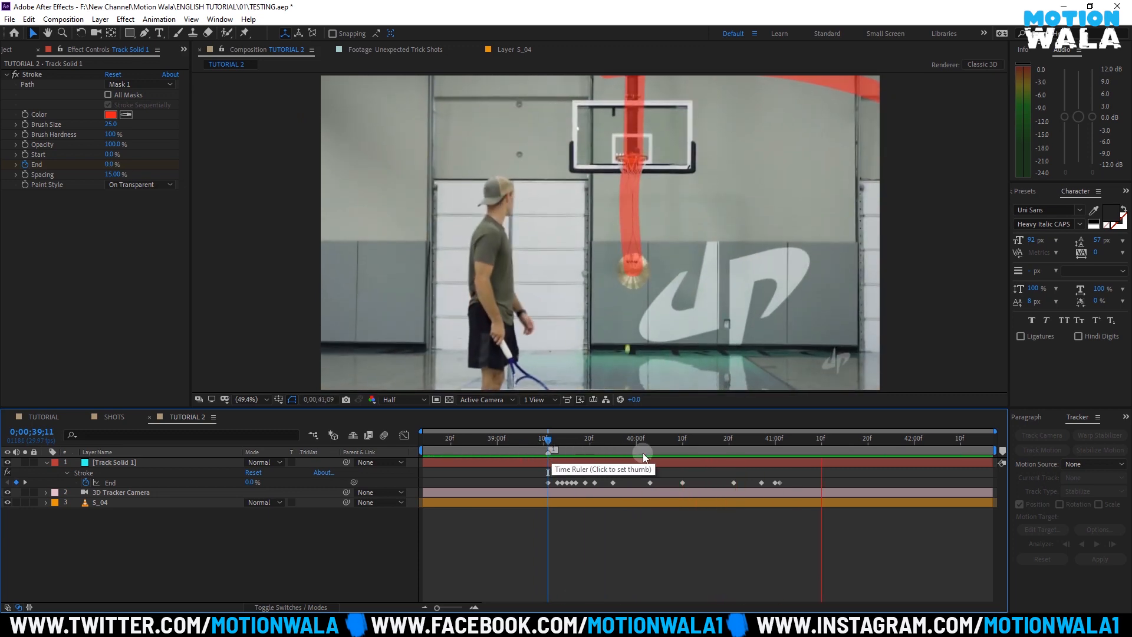
pyautogui.press('space')
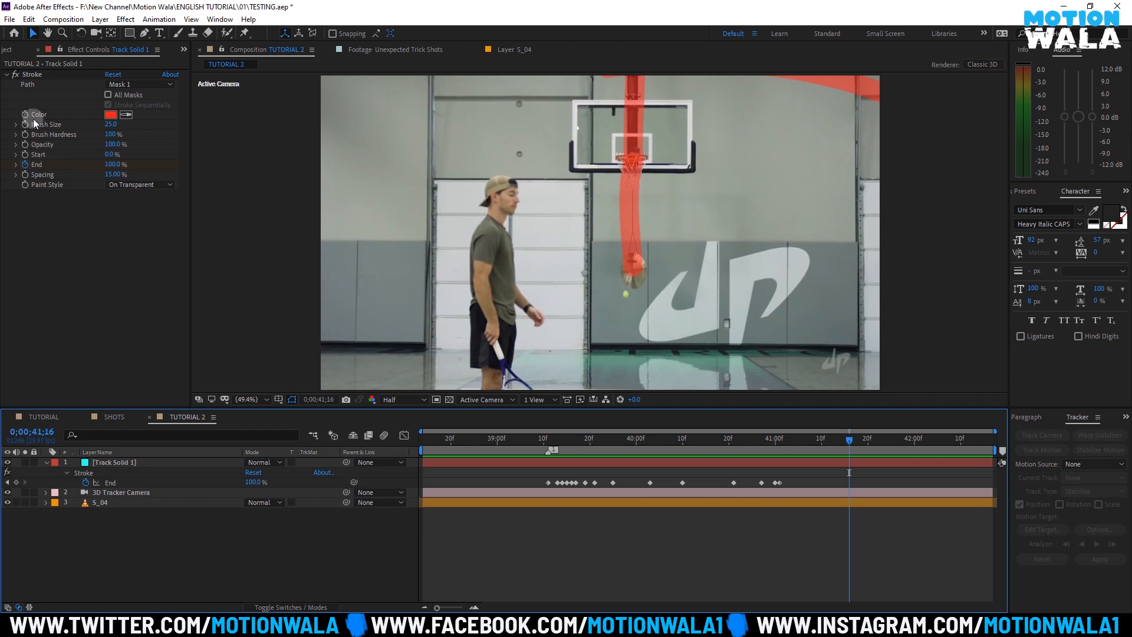
# Step: Start keyframing the Stroke's Brush Size at 25 and Start at 0% at 0;00;39;11, and reveal the layer's animated properties
pyautogui.click(549, 441)
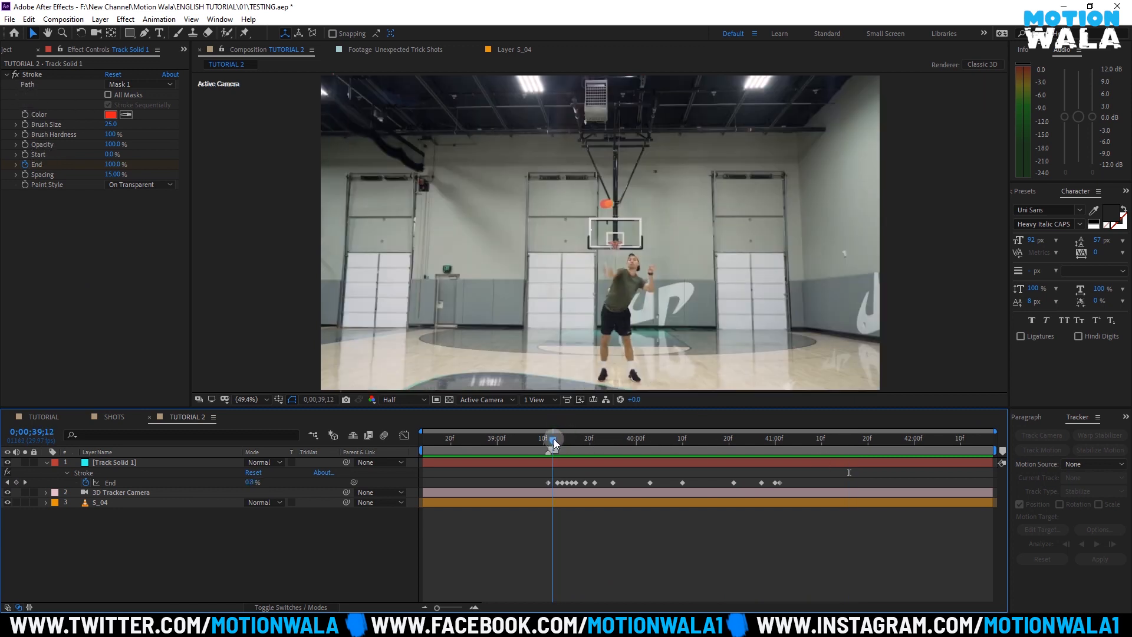
pyautogui.click(24, 125)
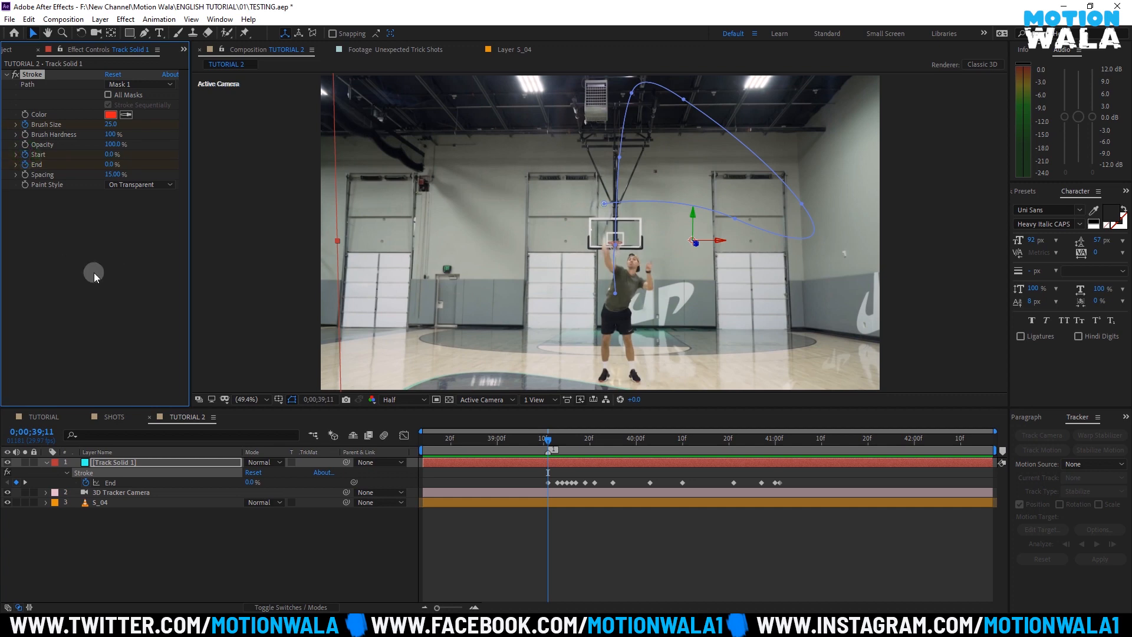
pyautogui.press('u')
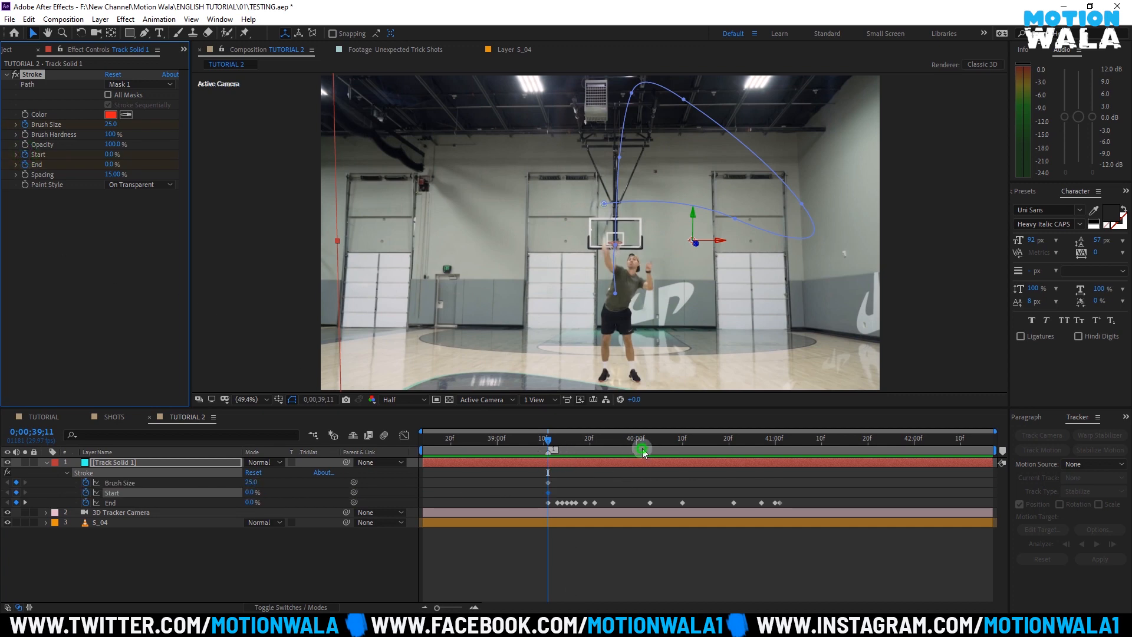
# Step: Move the 0% Start keyframe to 0;00;39;25 and keyframe Start at 100% at 0;00;41;10
pyautogui.moveTo(642, 451)
pyautogui.mouseDown()
pyautogui.moveTo(681, 445)
pyautogui.moveTo(614, 443)
pyautogui.mouseUp()
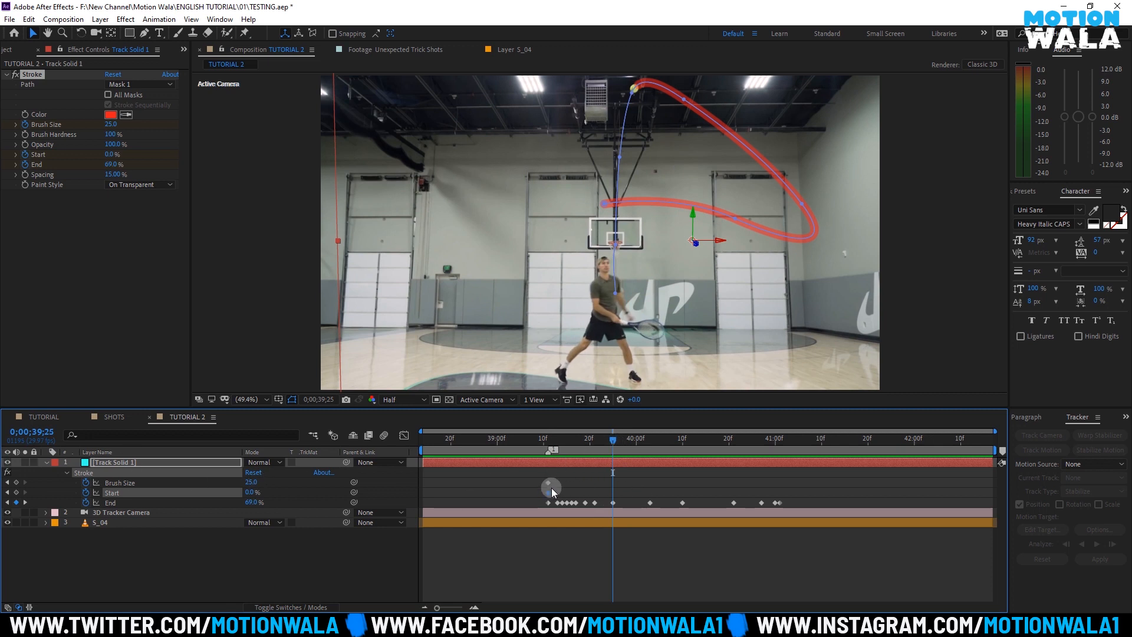
pyautogui.moveTo(548, 493); pyautogui.dragTo(614, 492)
pyautogui.moveTo(606, 449); pyautogui.dragTo(822, 454)
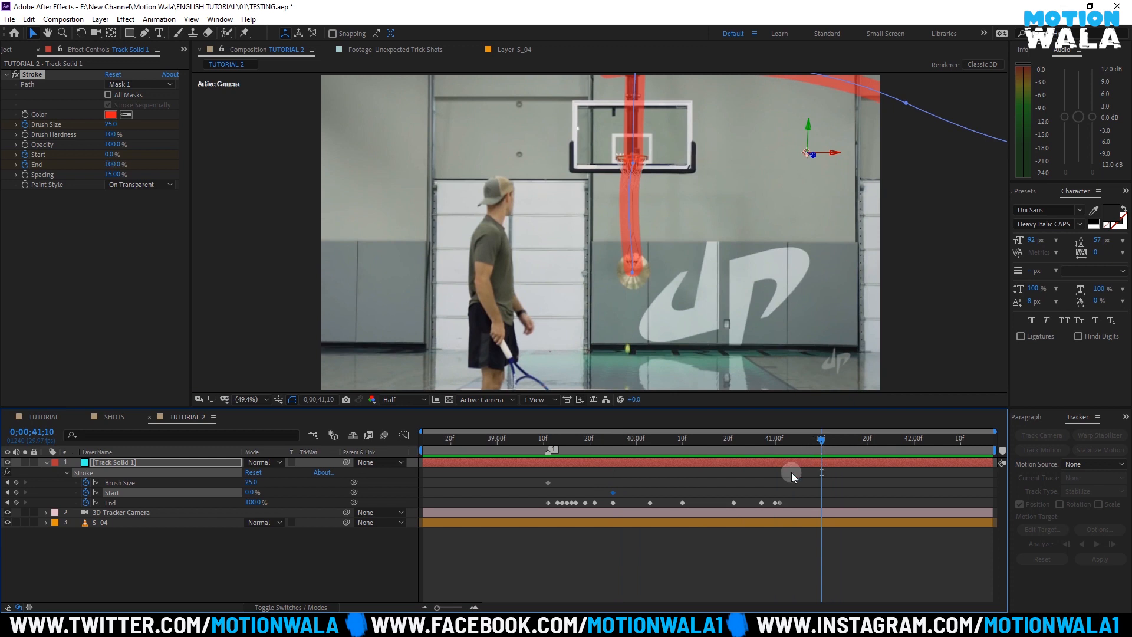
pyautogui.moveTo(781, 447); pyautogui.dragTo(822, 451)
pyautogui.moveTo(255, 489); pyautogui.dragTo(497, 490)
# Step: Preview the shrinking trail and move the first Start keyframe earlier to 0;00;39;20
pyautogui.moveTo(809, 450); pyautogui.dragTo(553, 470)
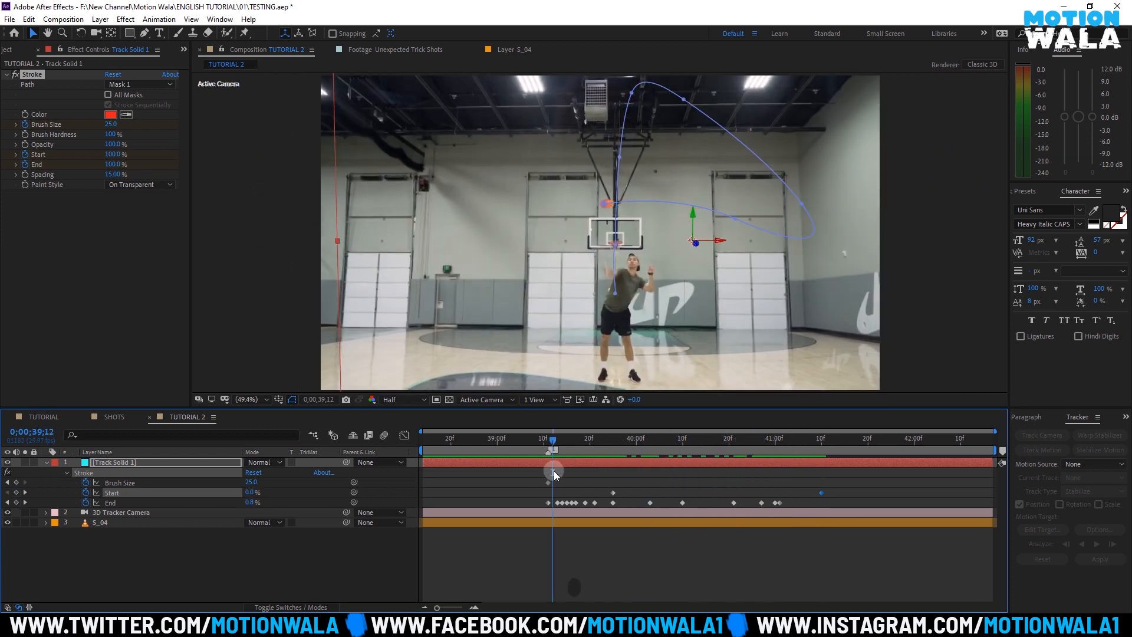
pyautogui.press('space')
pyautogui.click(830, 475)
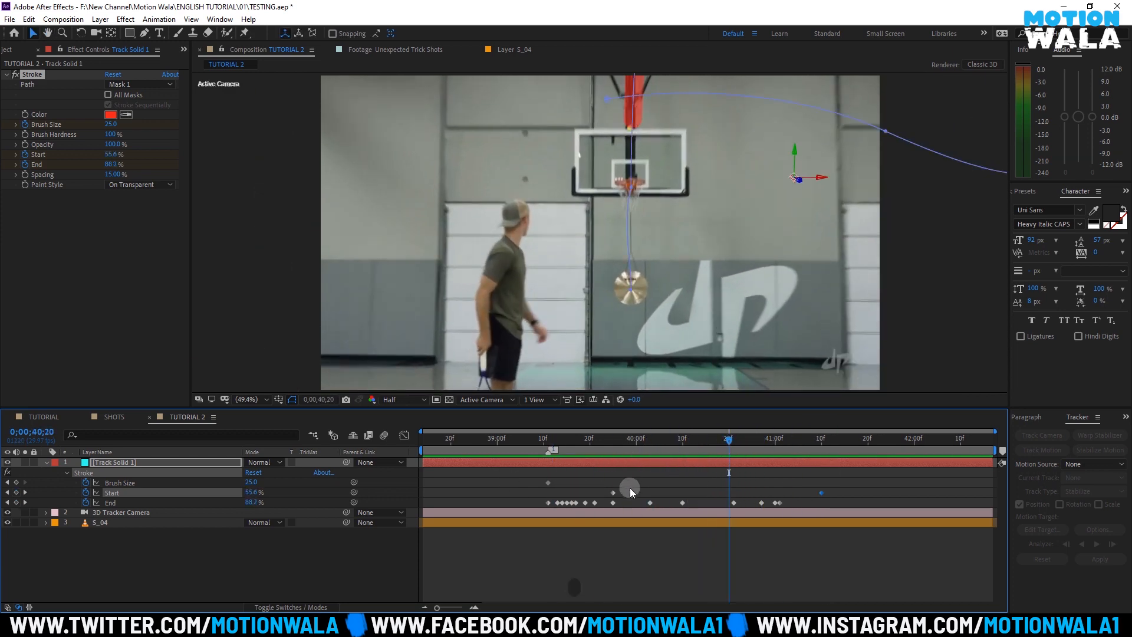
pyautogui.moveTo(613, 492); pyautogui.dragTo(590, 492)
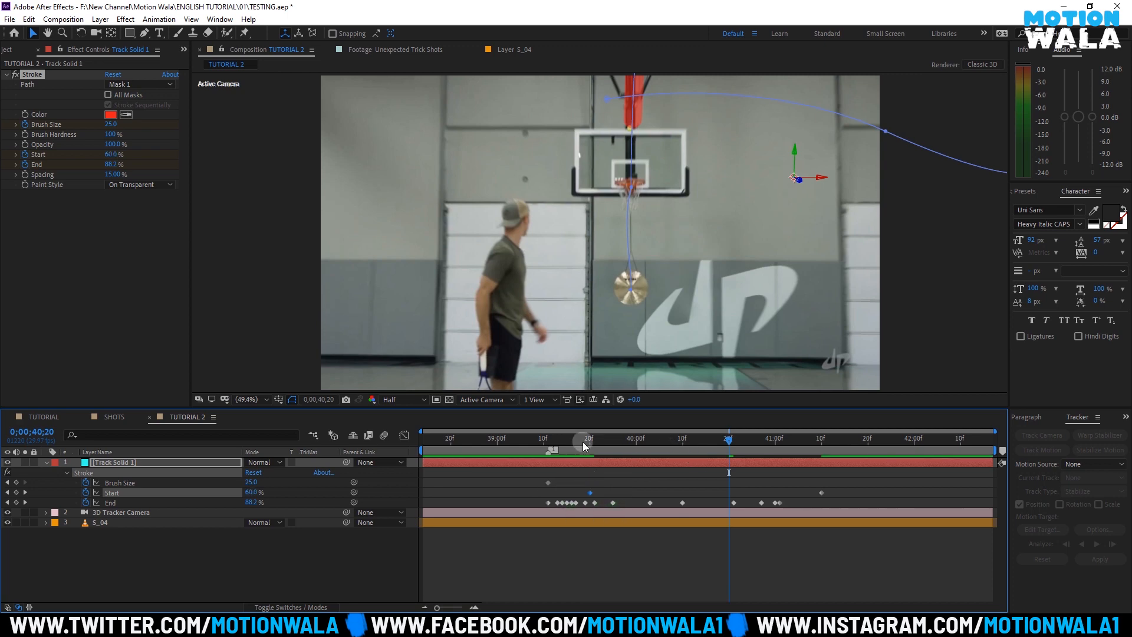
# Step: Move the last Start keyframe to about 0;00;41;13 and preview the trail before and after the change
pyautogui.moveTo(583, 441); pyautogui.dragTo(529, 461)
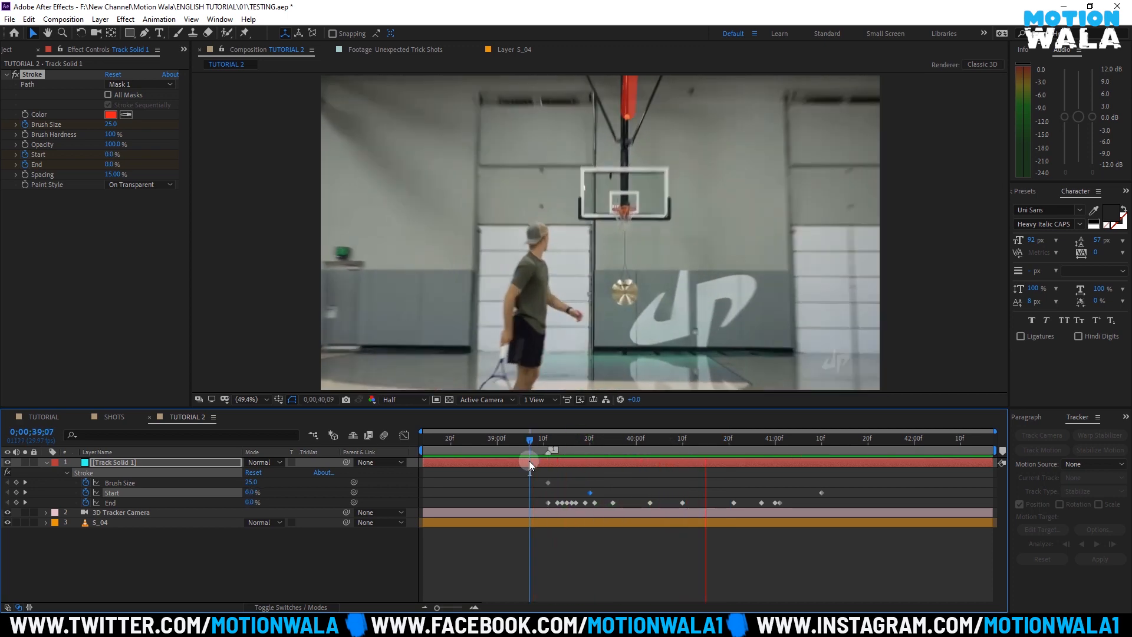
pyautogui.click(819, 441)
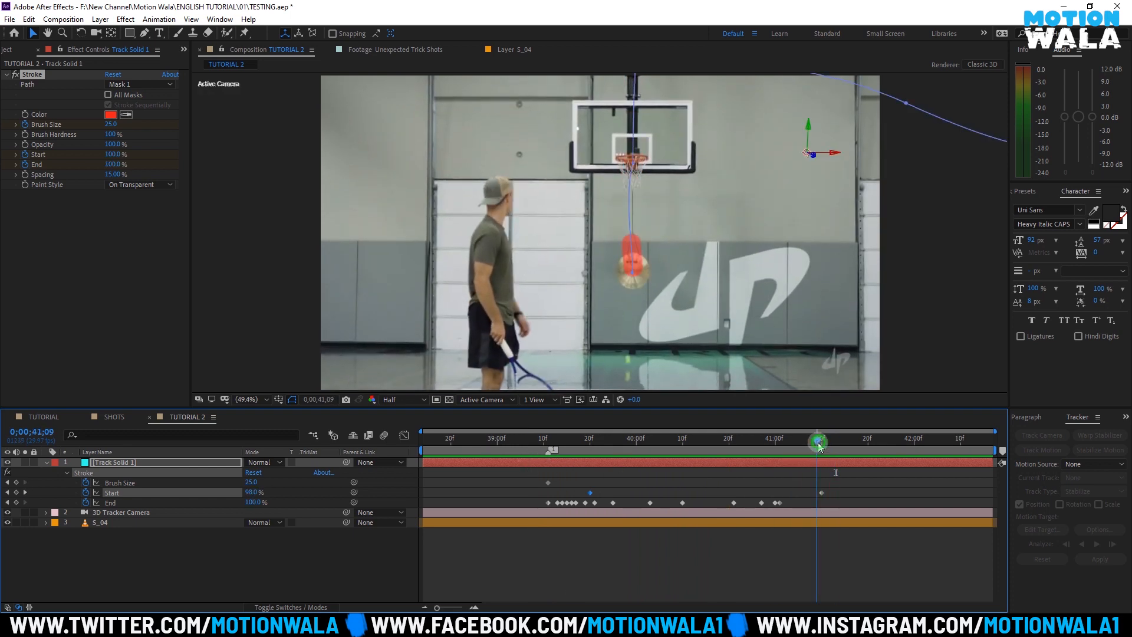
pyautogui.moveTo(821, 494); pyautogui.dragTo(836, 493)
pyautogui.moveTo(819, 442); pyautogui.dragTo(706, 455)
pyautogui.press('space')
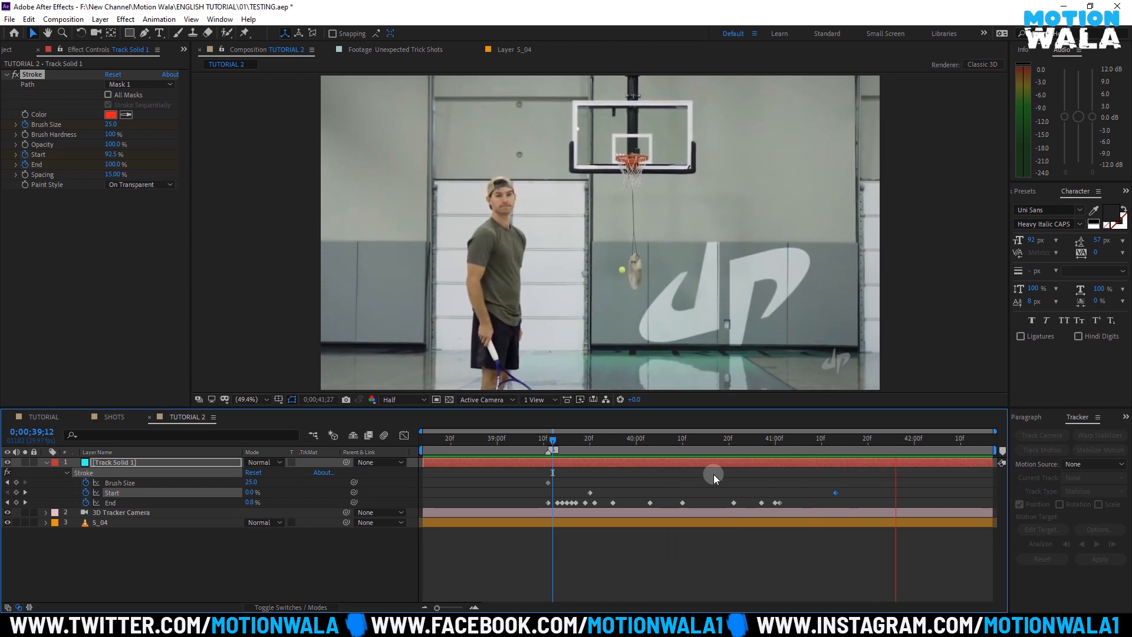
pyautogui.press('space')
# Step: Keyframe the Stroke's Brush Size at 20 at 0;00;39;20, in line with the first Start keyframe
pyautogui.moveTo(724, 447)
pyautogui.mouseDown()
pyautogui.moveTo(556, 451)
pyautogui.moveTo(575, 460)
pyautogui.mouseUp()
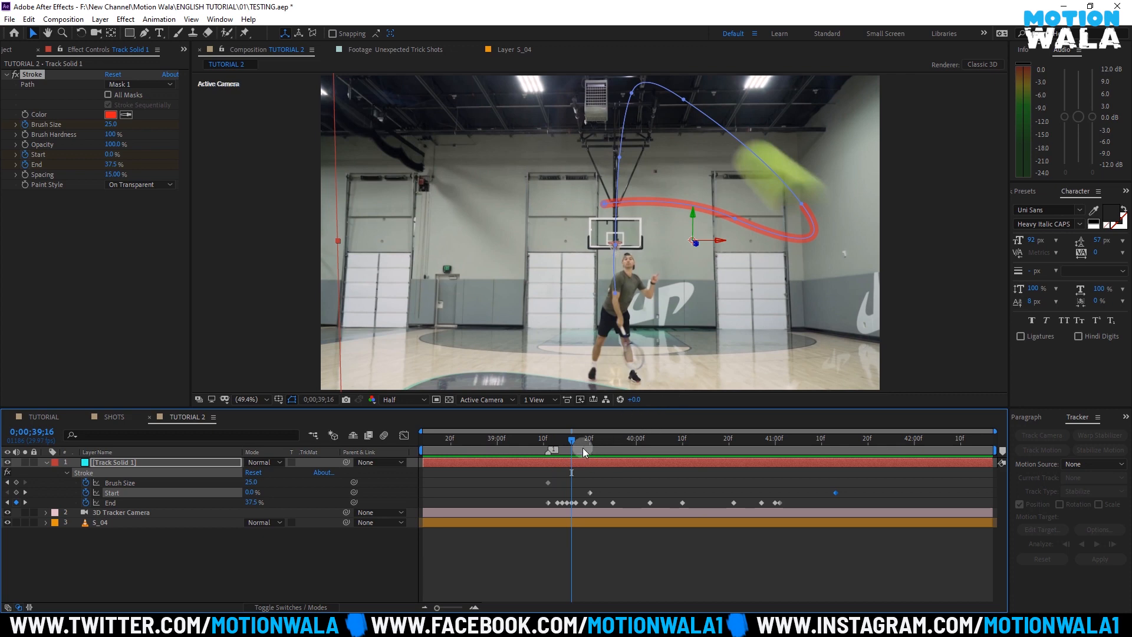
pyautogui.moveTo(583, 447)
pyautogui.mouseDown()
pyautogui.moveTo(754, 459)
pyautogui.moveTo(582, 466)
pyautogui.moveTo(591, 462)
pyautogui.mouseUp()
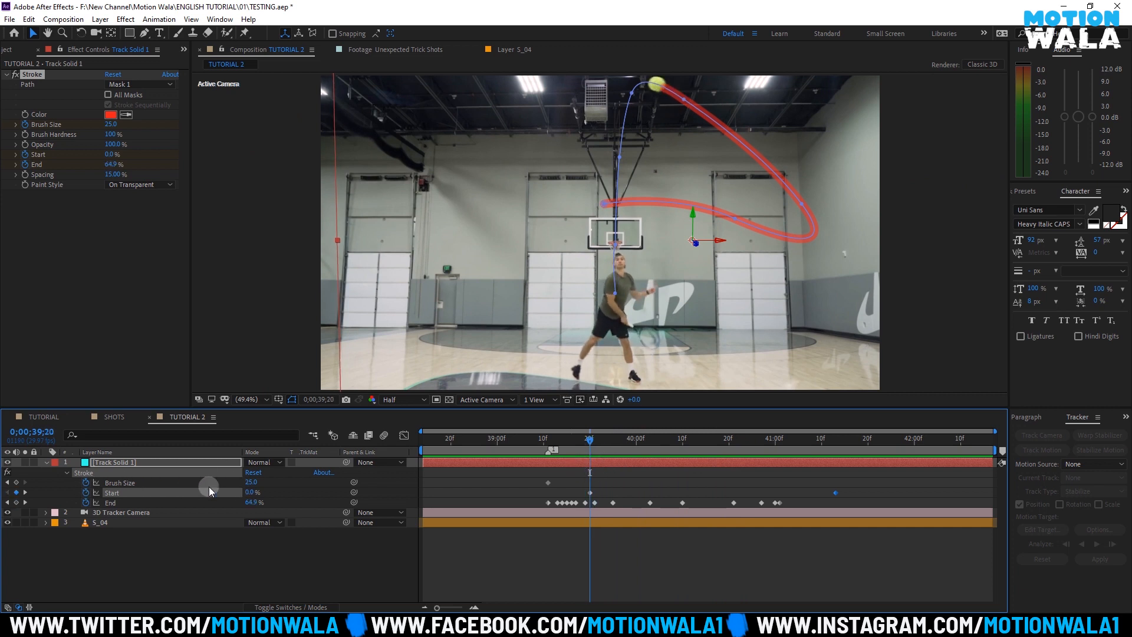
pyautogui.click(17, 482)
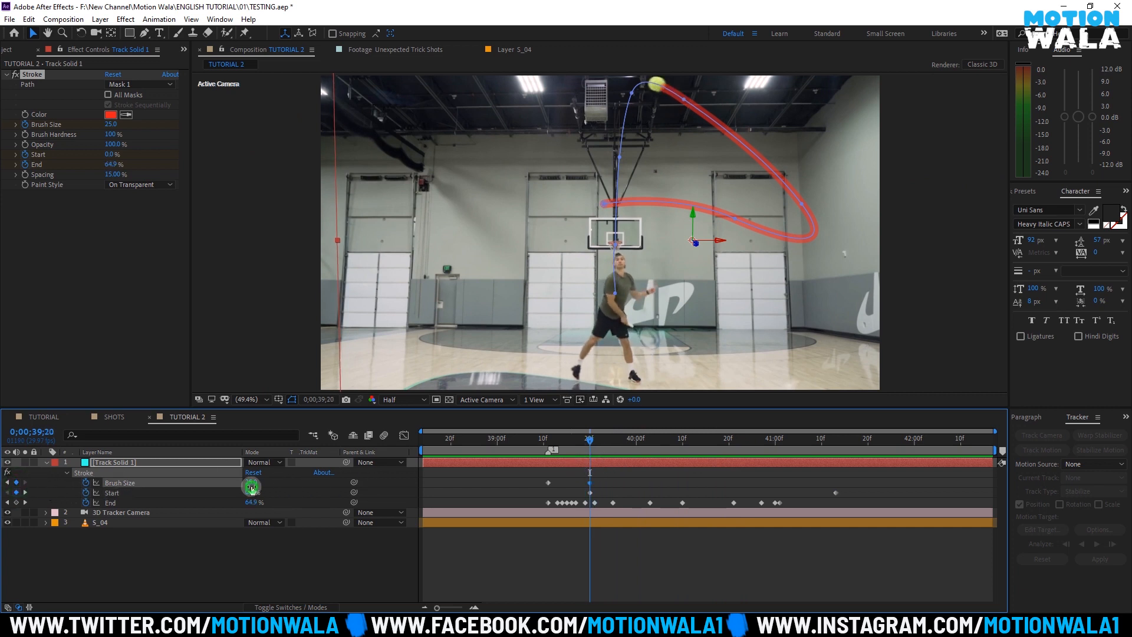
pyautogui.click(252, 484)
pyautogui.write('2')
pyautogui.click(323, 546)
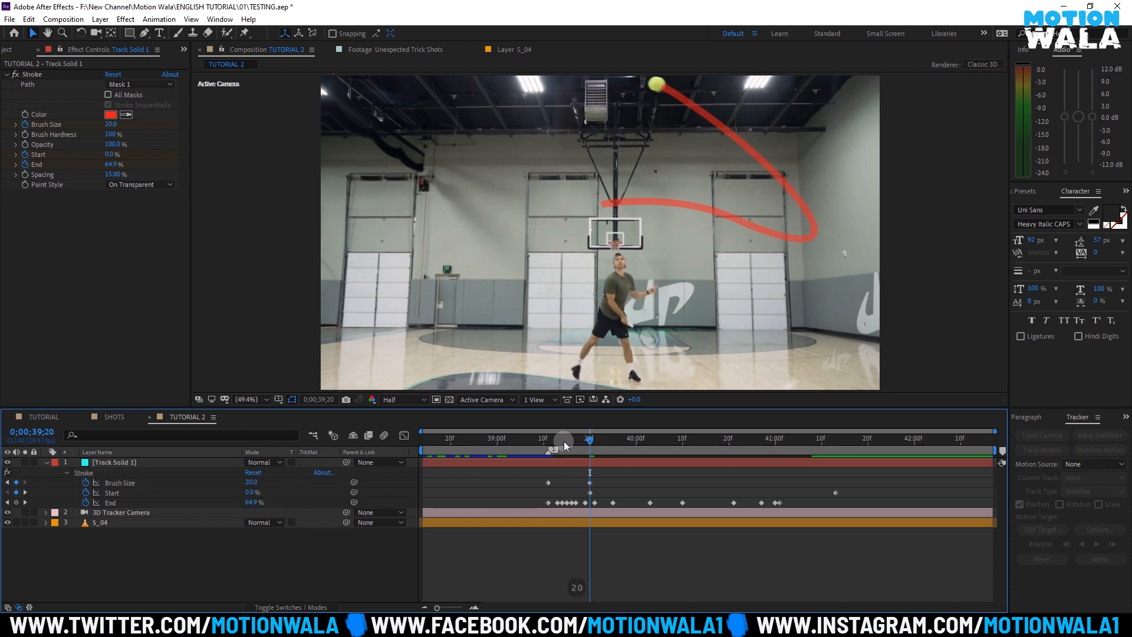
# Step: Set the Stroke's Brush Size to 40 at its first keyframe, 0;00;39;11, after trying 35
pyautogui.moveTo(564, 441); pyautogui.dragTo(548, 449)
pyautogui.click(306, 482)
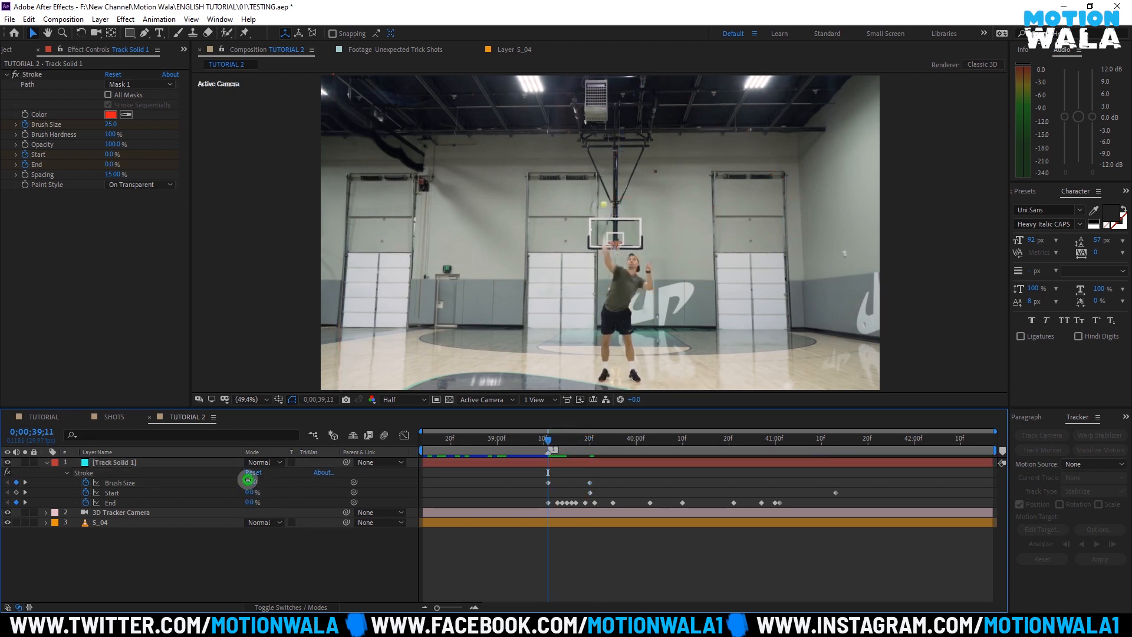
pyautogui.write('35')
pyautogui.click(304, 536)
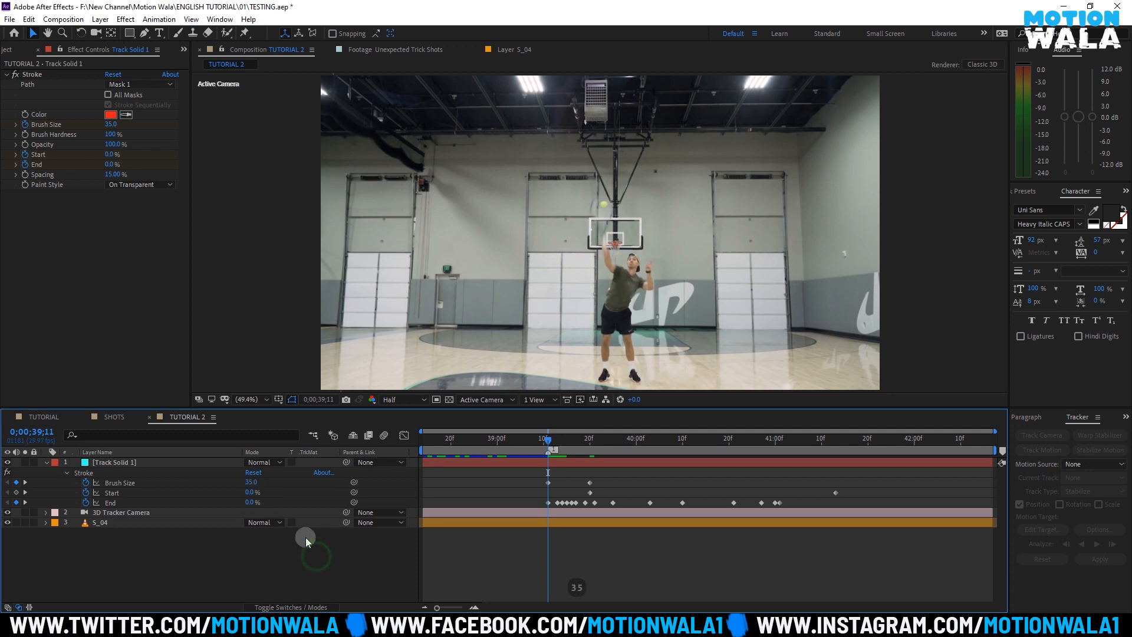
pyautogui.click(247, 479)
pyautogui.write('40')
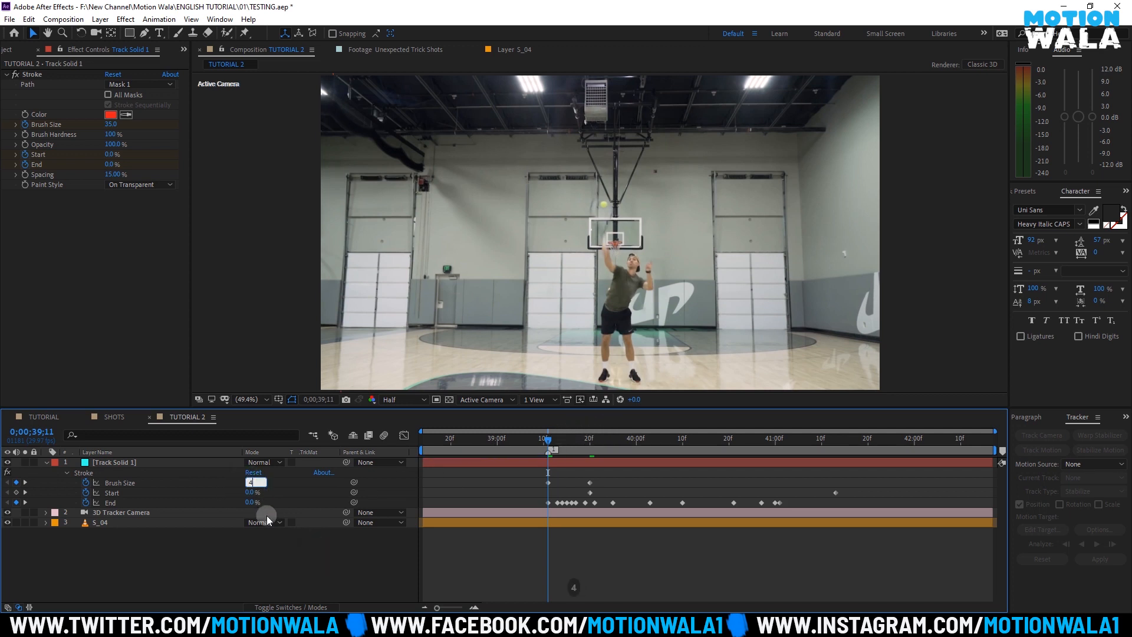
pyautogui.click(291, 544)
# Step: Move the second Brush Size keyframe to about 0;00;40;14 and preview the tapering trail from the start of the throw
pyautogui.moveTo(570, 429)
pyautogui.mouseDown()
pyautogui.moveTo(551, 441)
pyautogui.moveTo(593, 437)
pyautogui.mouseUp()
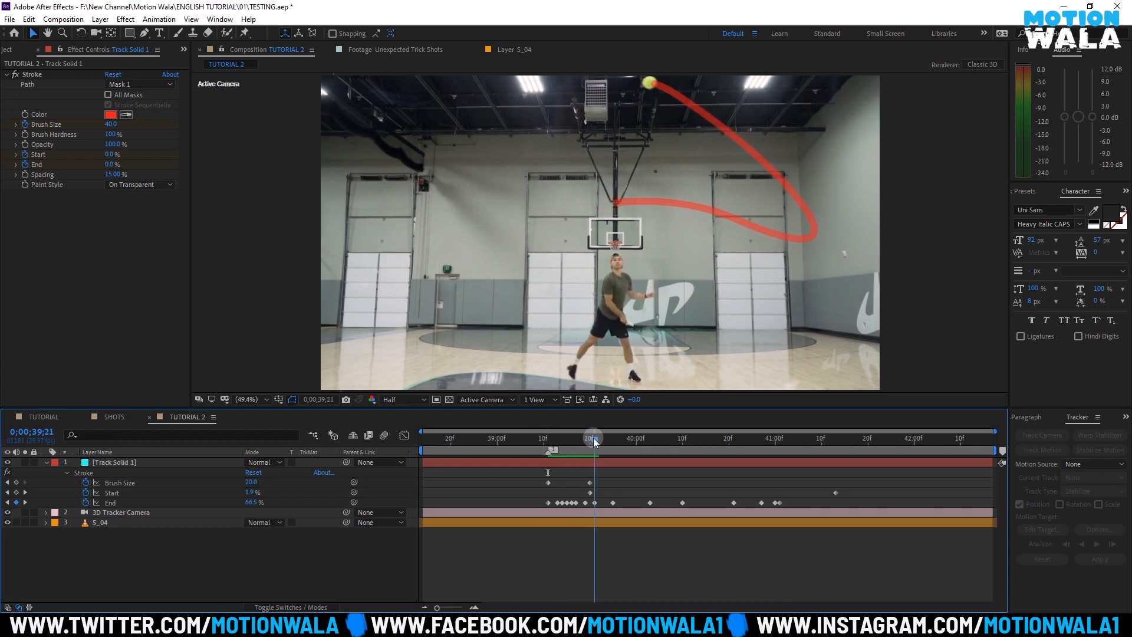
pyautogui.click(590, 482)
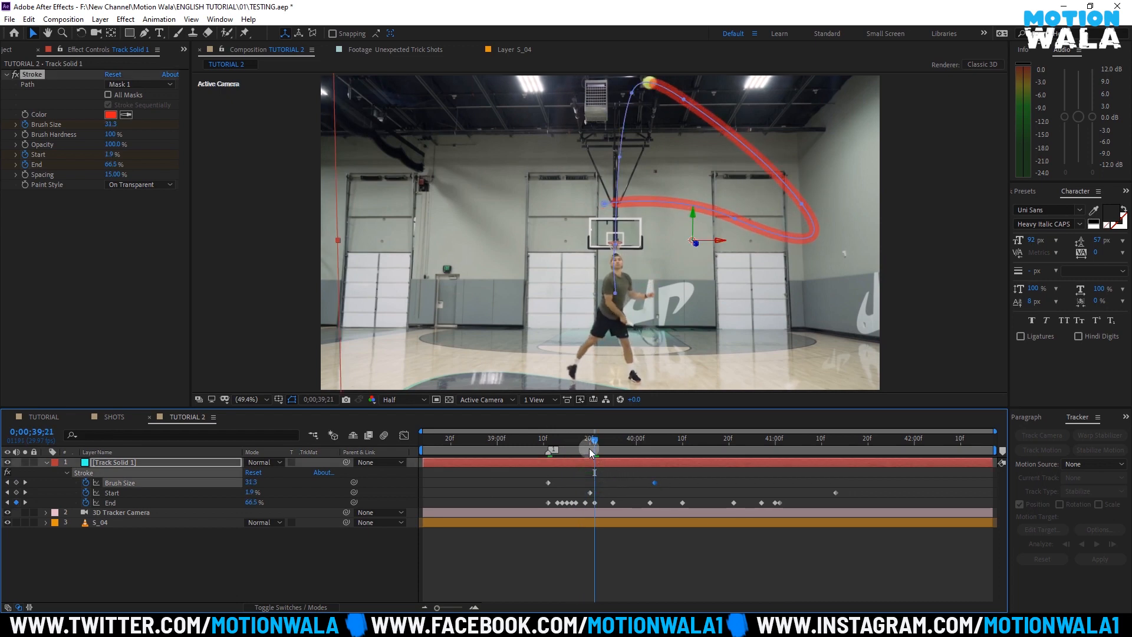
pyautogui.moveTo(590, 451)
pyautogui.mouseDown()
pyautogui.moveTo(674, 449)
pyautogui.moveTo(641, 450)
pyautogui.moveTo(702, 483)
pyautogui.mouseUp()
pyautogui.moveTo(654, 439)
pyautogui.mouseDown()
pyautogui.moveTo(717, 440)
pyautogui.moveTo(543, 447)
pyautogui.mouseUp()
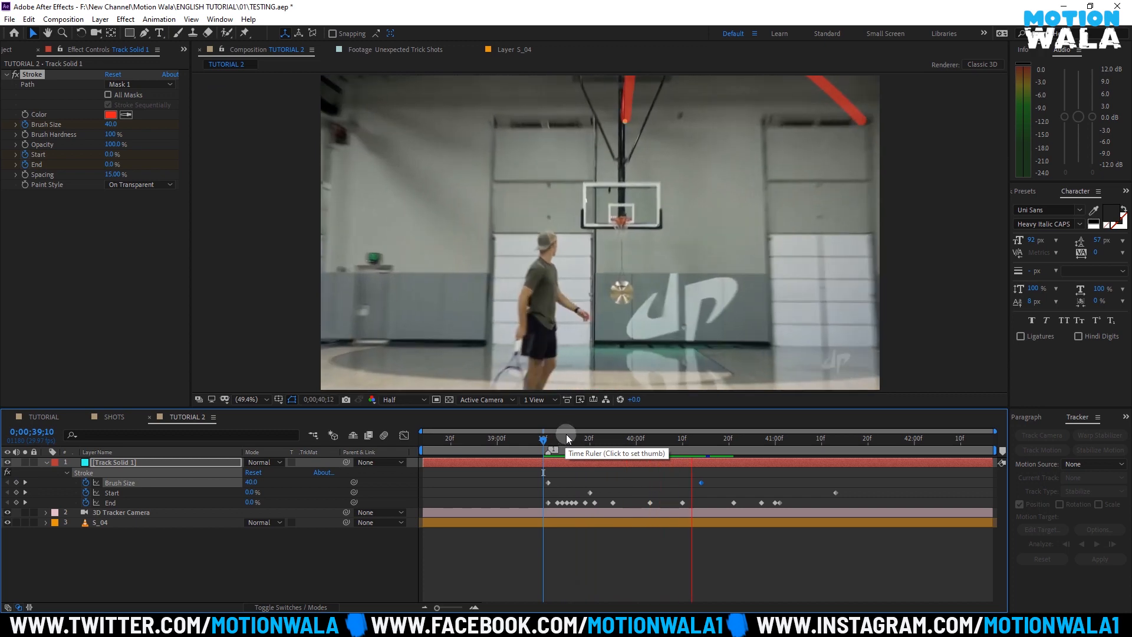
pyautogui.moveTo(568, 433); pyautogui.dragTo(547, 441)
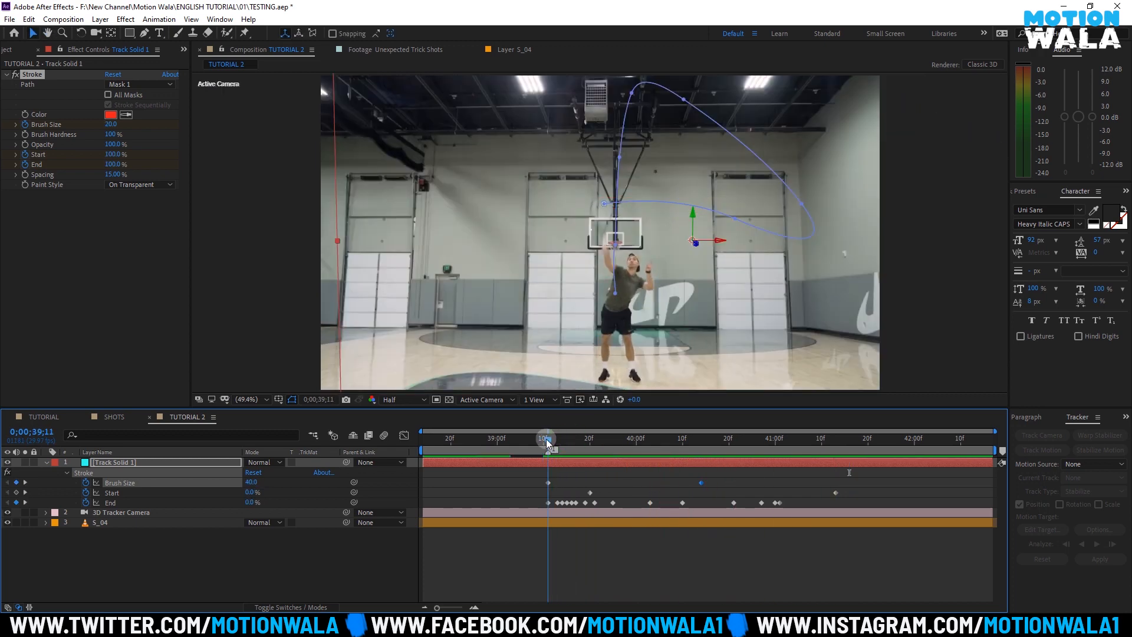
# Step: Apply the Video Copilot Saber effect to the Track Solid 1 layer
pyautogui.click(114, 463)
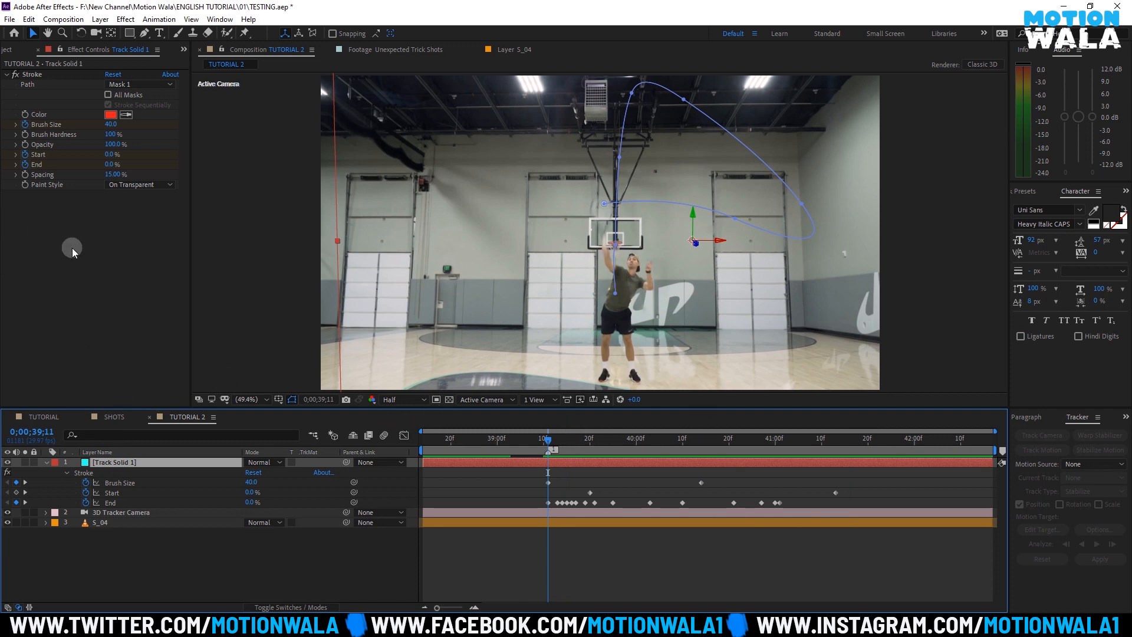
pyautogui.click(219, 20)
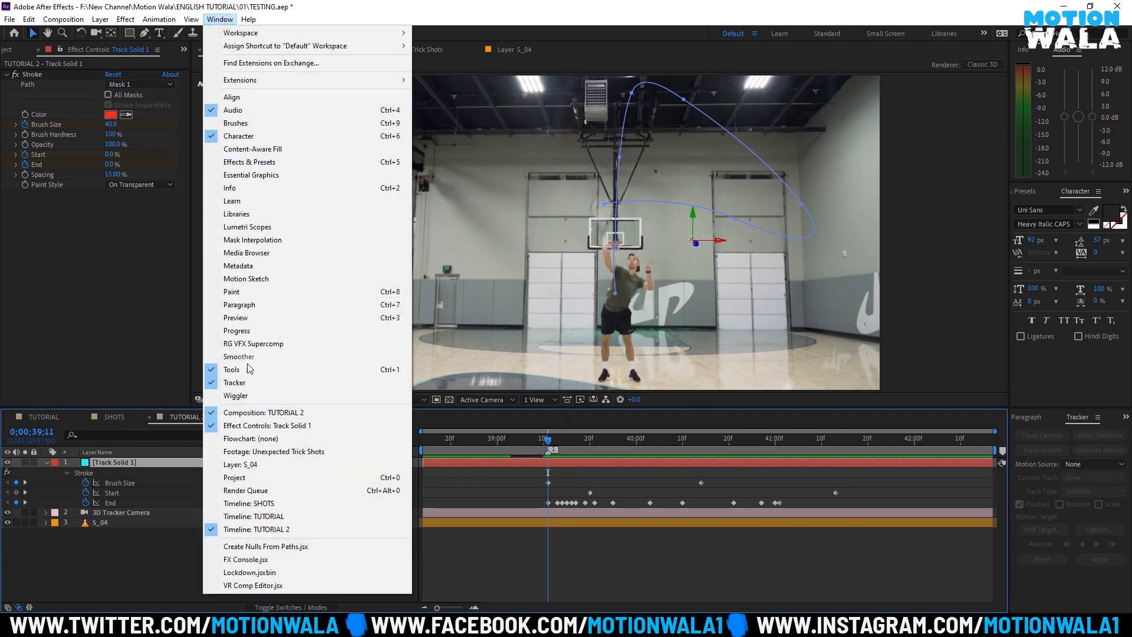
pyautogui.moveTo(125, 20)
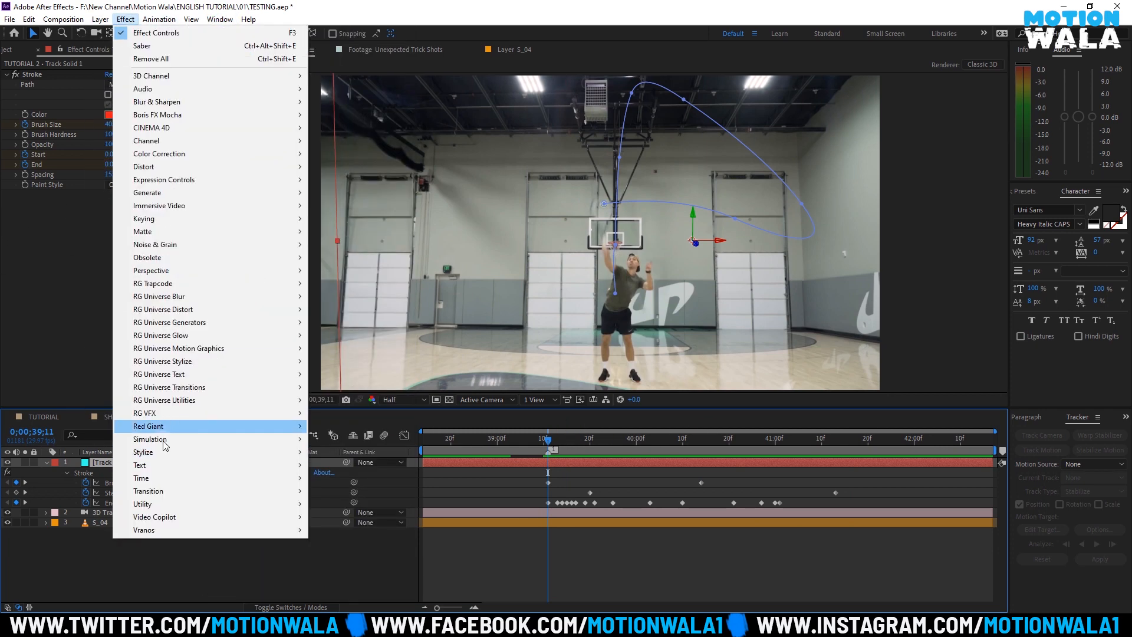
pyautogui.moveTo(163, 516)
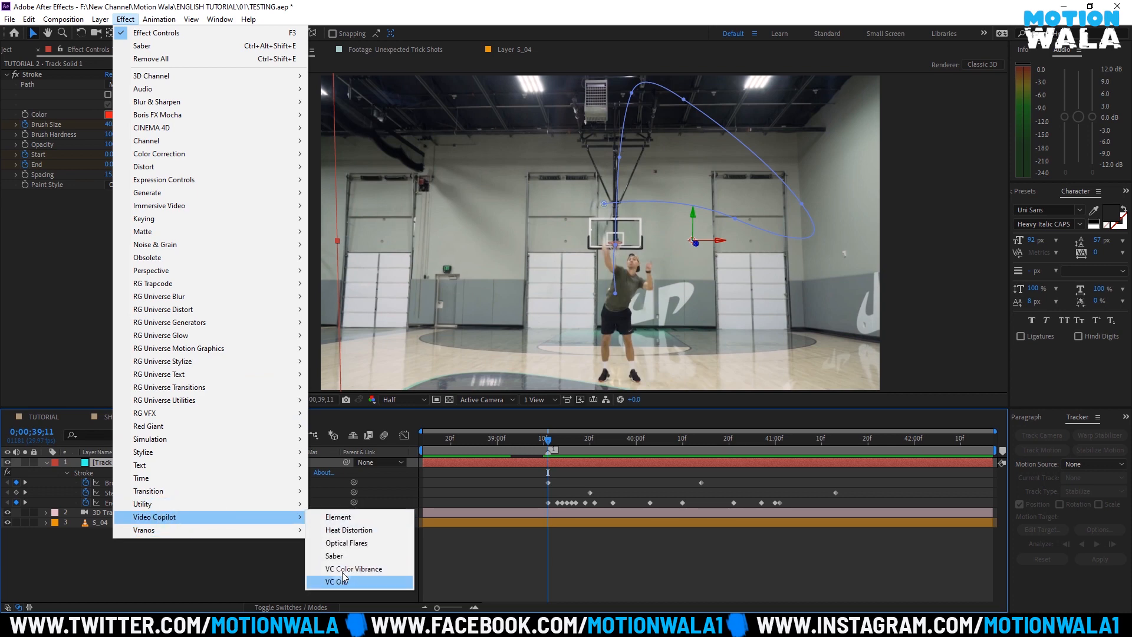
pyautogui.click(335, 555)
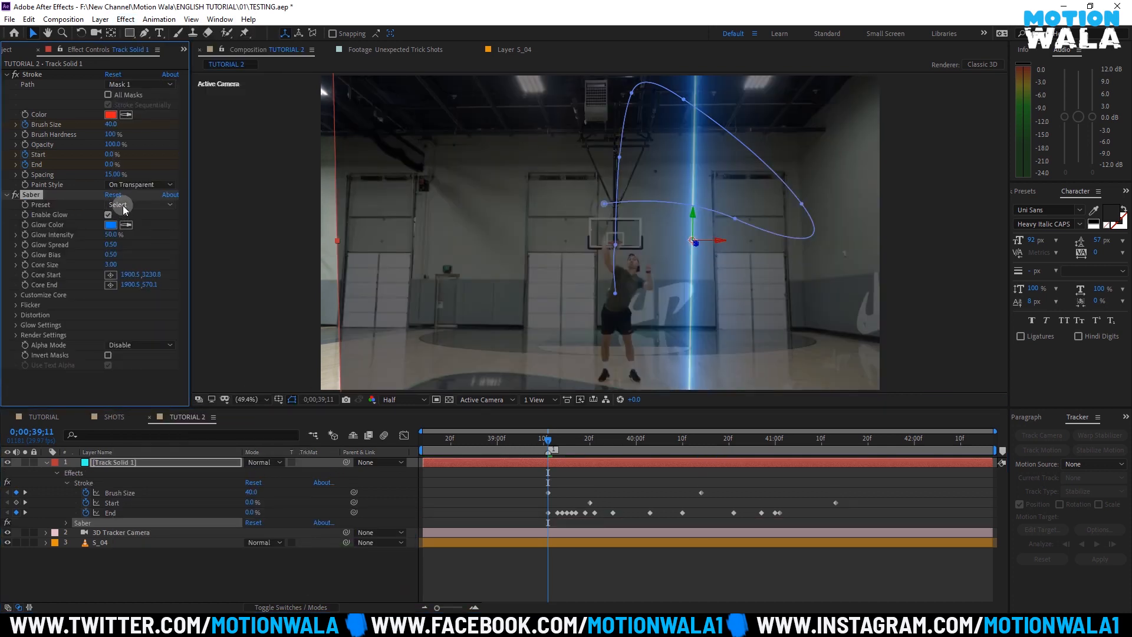
# Step: Set Saber's Core Type to Layer Masks and turn off its glow
pyautogui.click(15, 295)
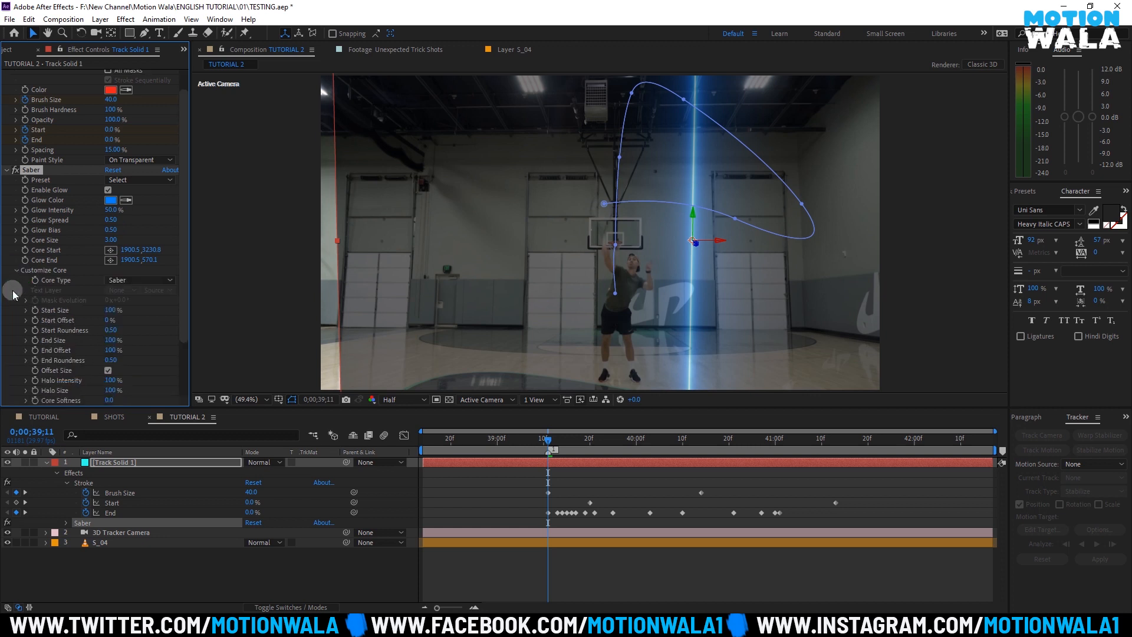
pyautogui.click(131, 279)
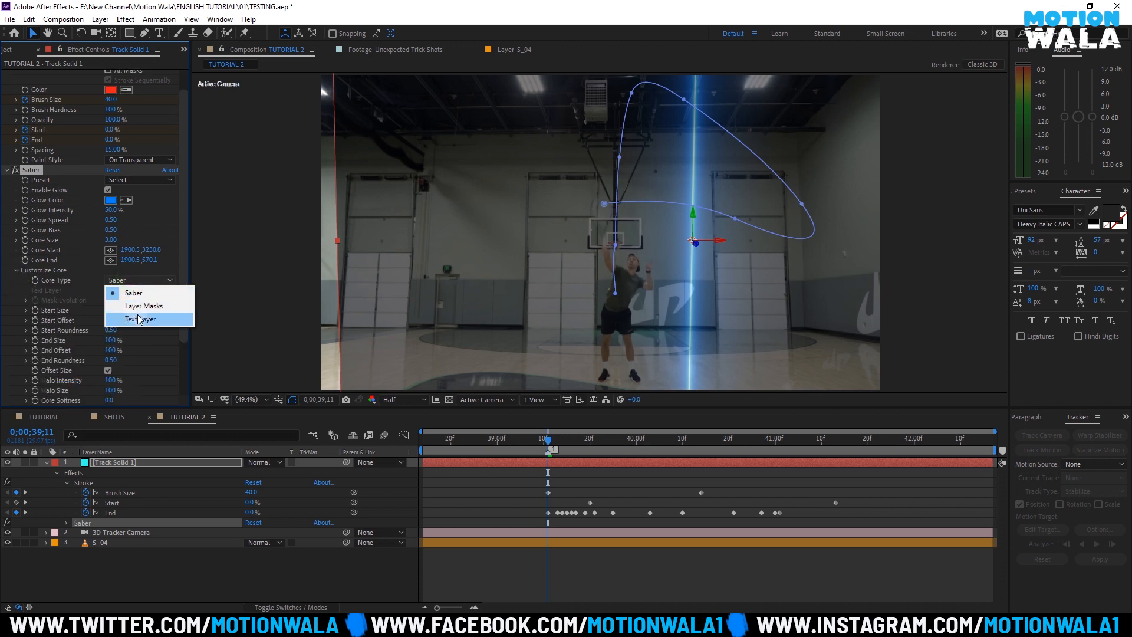
pyautogui.click(136, 308)
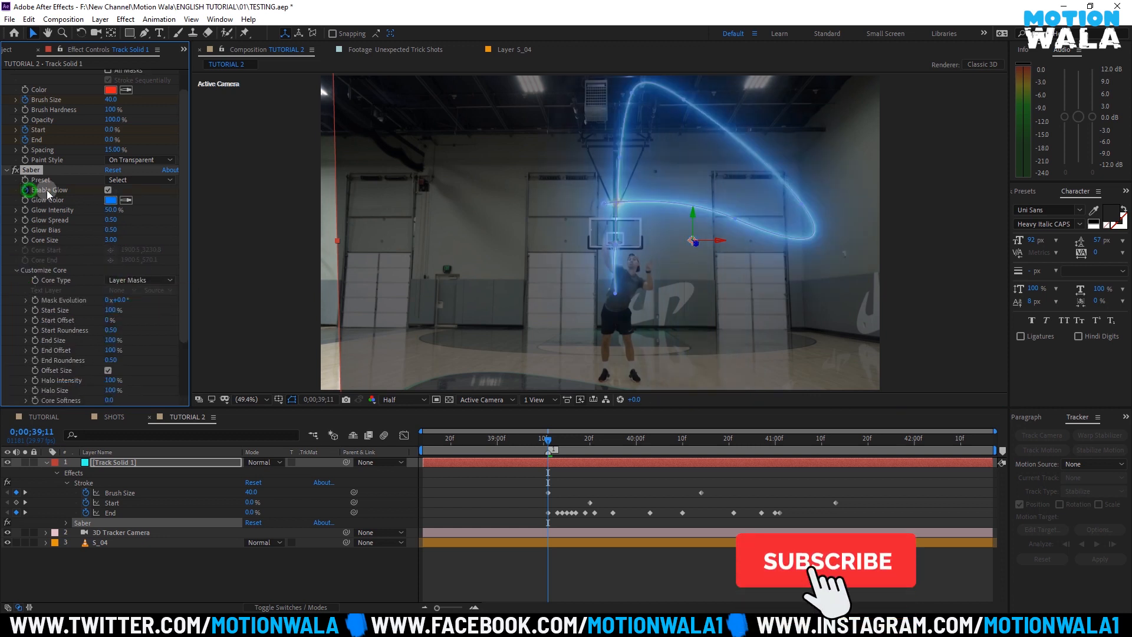
pyautogui.click(107, 190)
pyautogui.scroll(2, 16, 95)
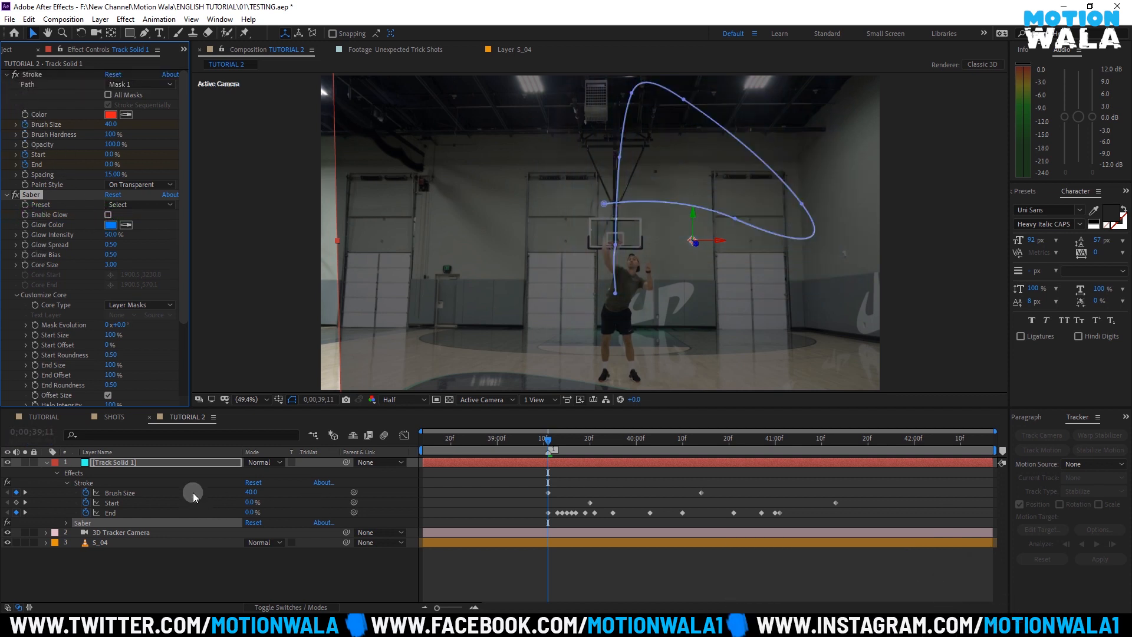
# Step: Start keyframing Saber's End Offset, Start Offset and Core Size at 0;00;39;11 and reveal the layer's keyframed properties in the timeline
pyautogui.scroll(-5, 52, 341)
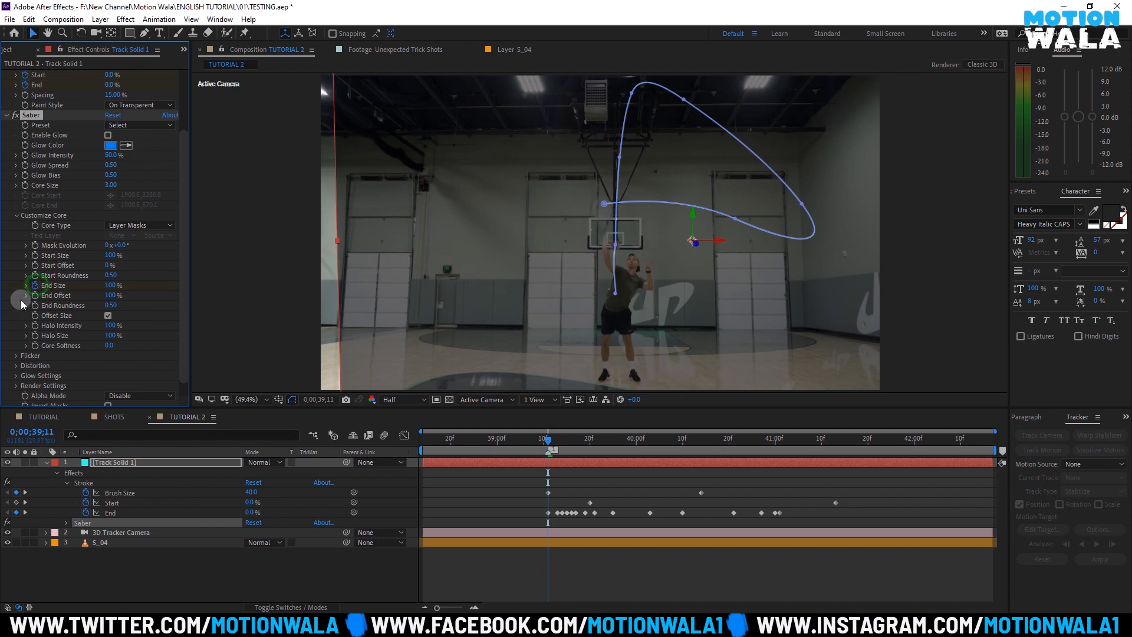
pyautogui.click(27, 285)
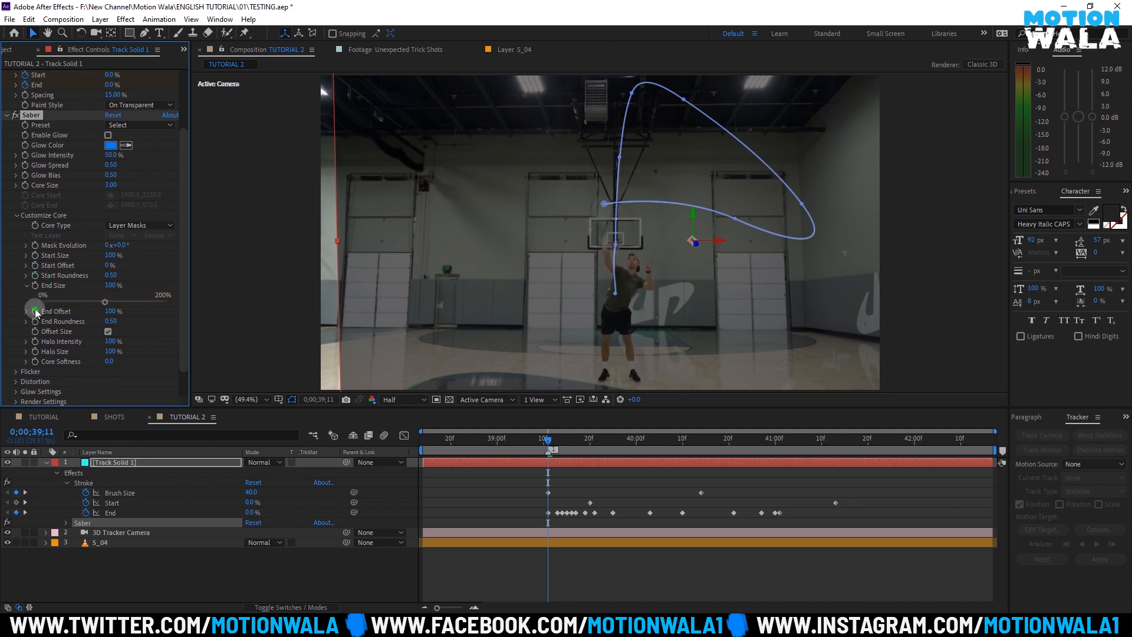
pyautogui.click(34, 266)
pyautogui.scroll(3, 31, 185)
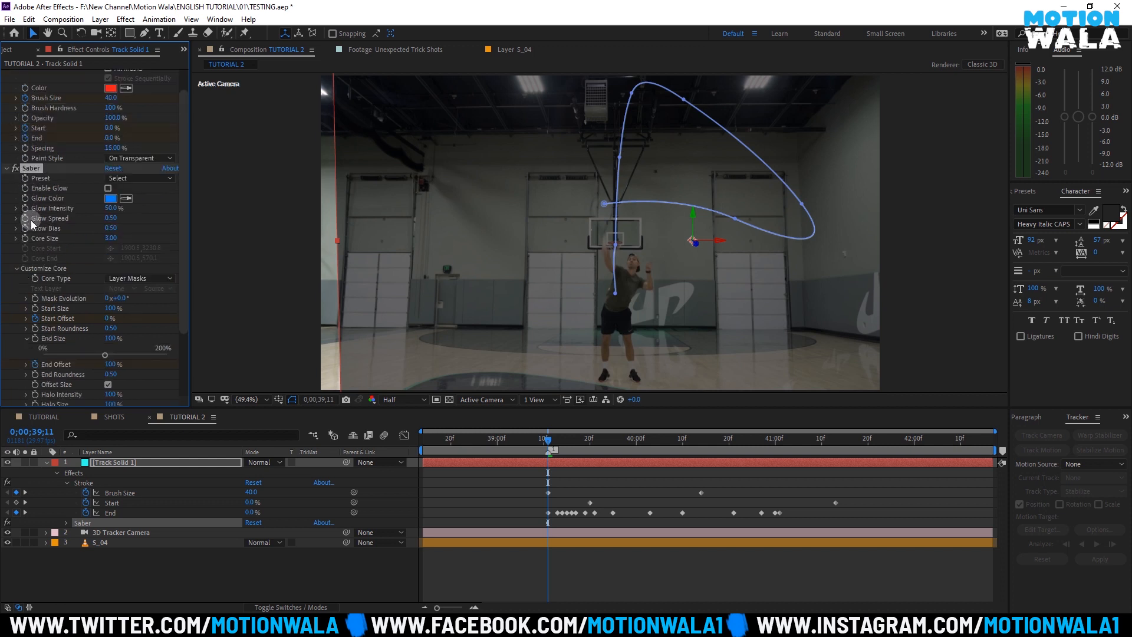
pyautogui.click(25, 238)
pyautogui.click(614, 461)
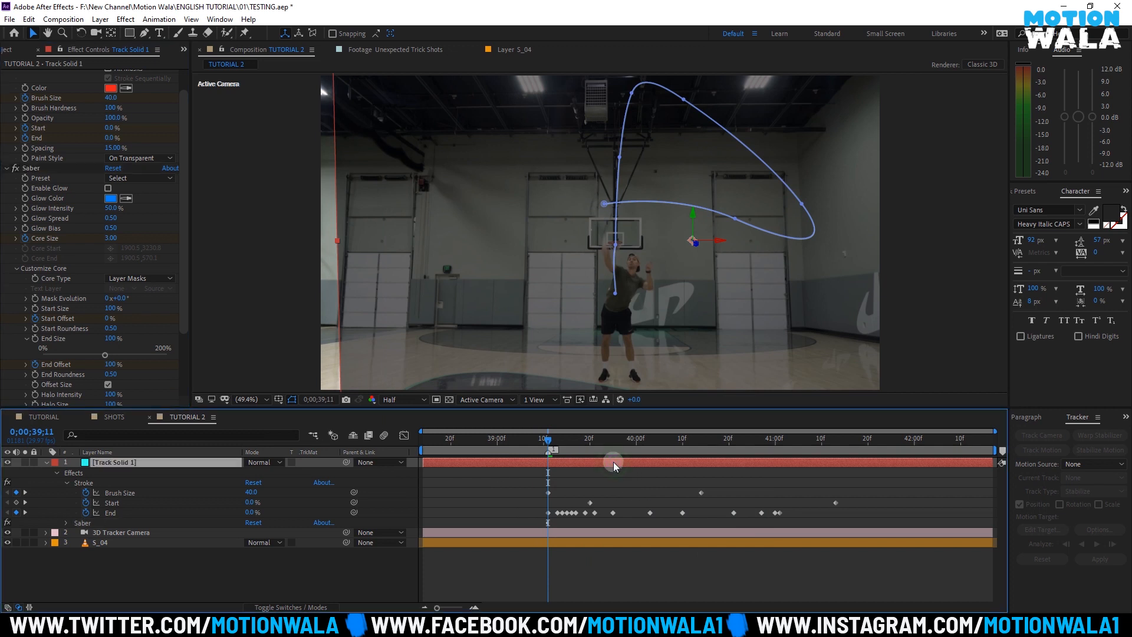
pyautogui.press('u')
pyautogui.press('u')
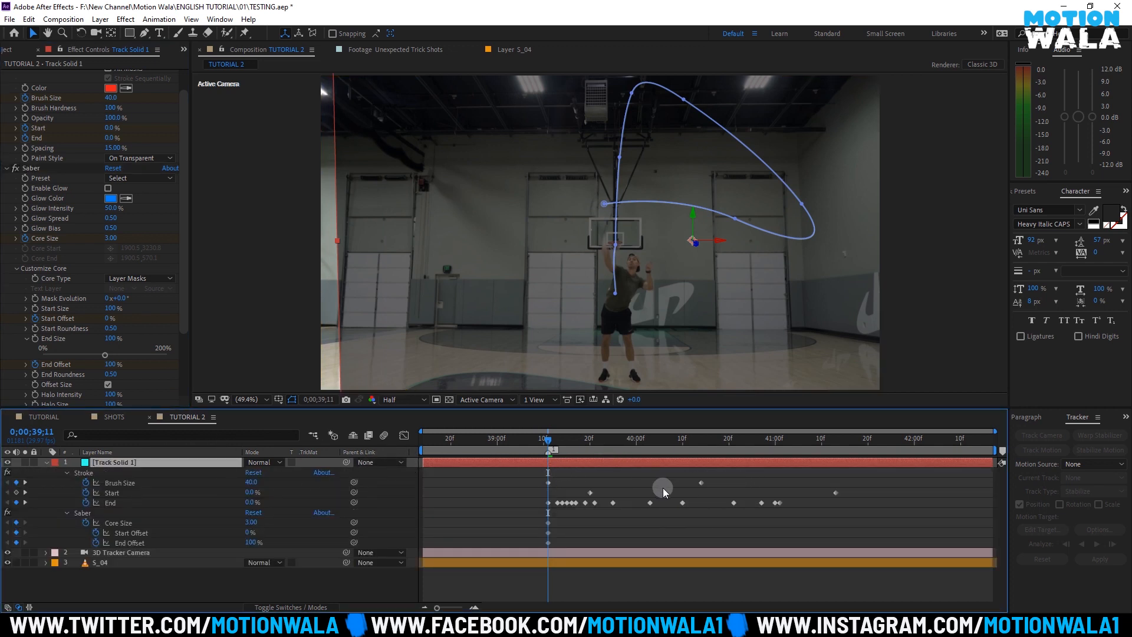
# Step: Copy all of the Stroke's End keyframes onto Saber's End Offset starting at 0;00;39;11, and scrub through the throw to check them
pyautogui.click(115, 504)
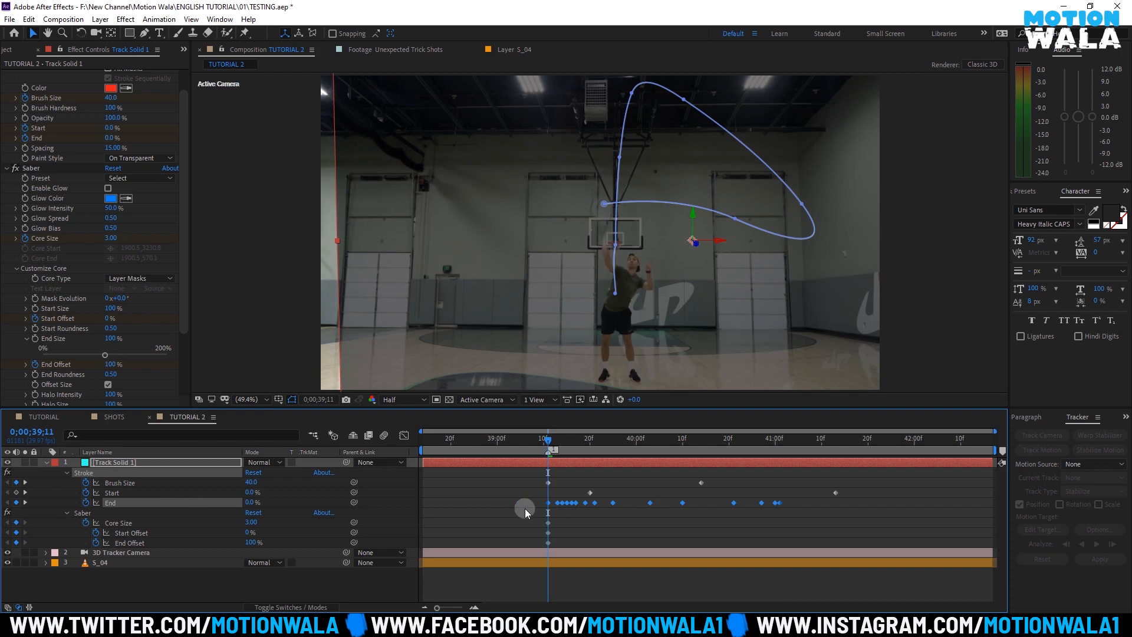
pyautogui.click(27, 22)
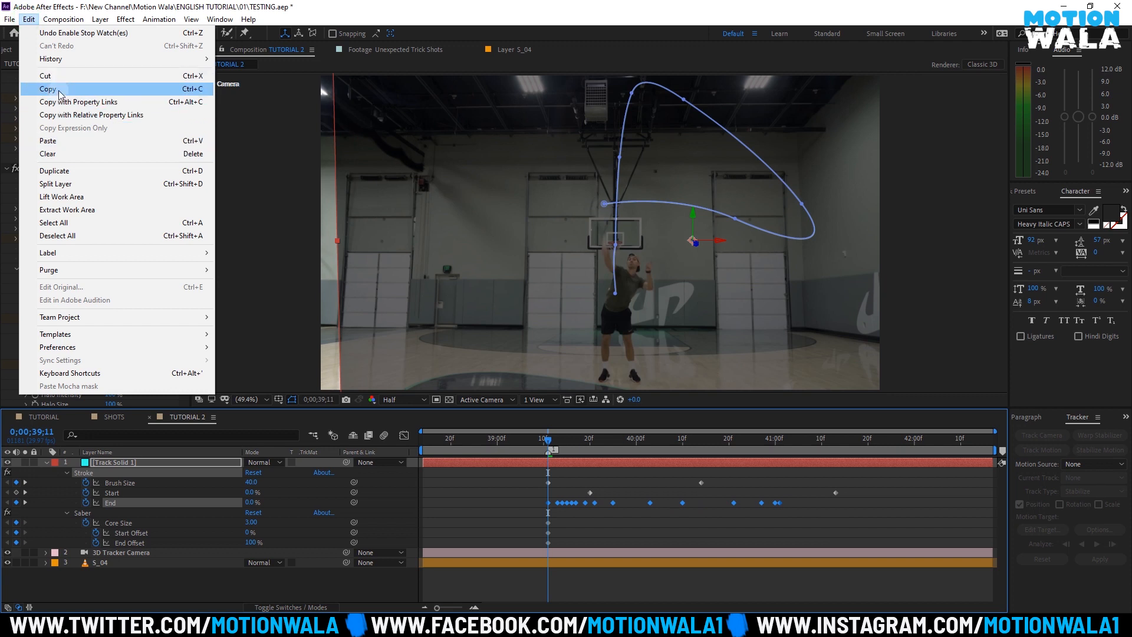
pyautogui.click(117, 497)
pyautogui.hotkey('ctrl', 'c')
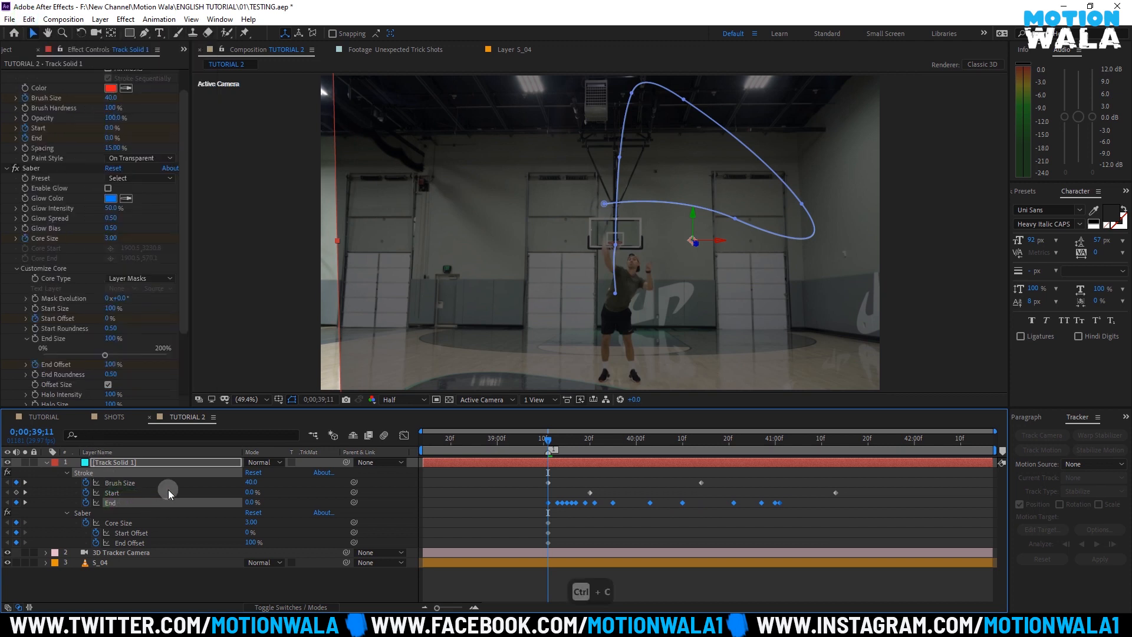
pyautogui.click(120, 542)
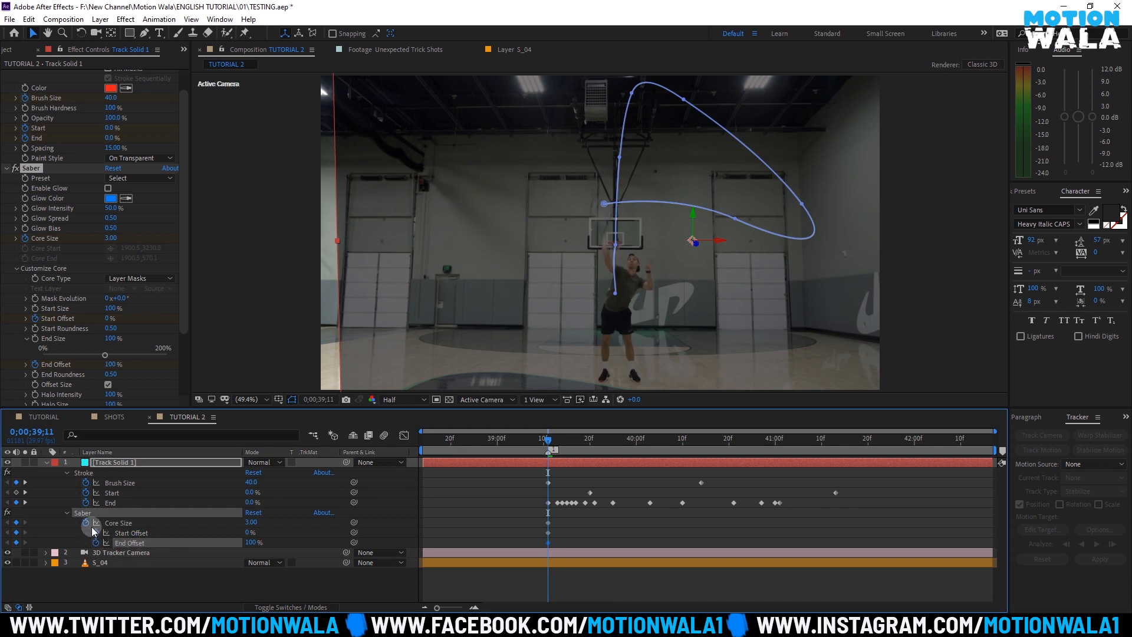
pyautogui.hotkey('ctrl', 'v')
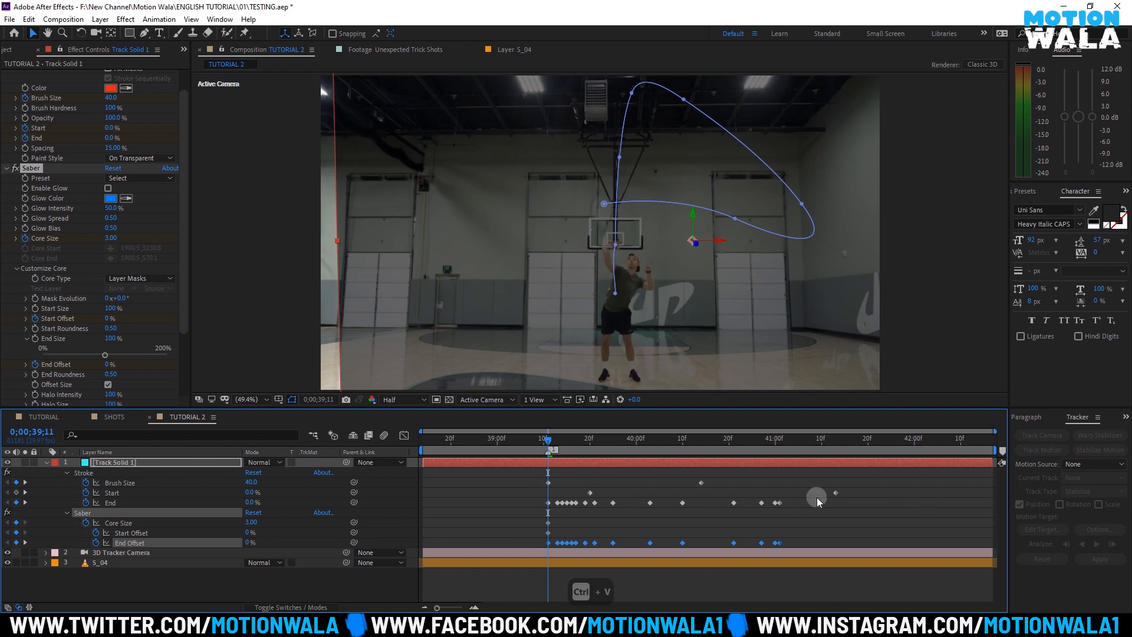
pyautogui.moveTo(548, 439); pyautogui.dragTo(617, 455)
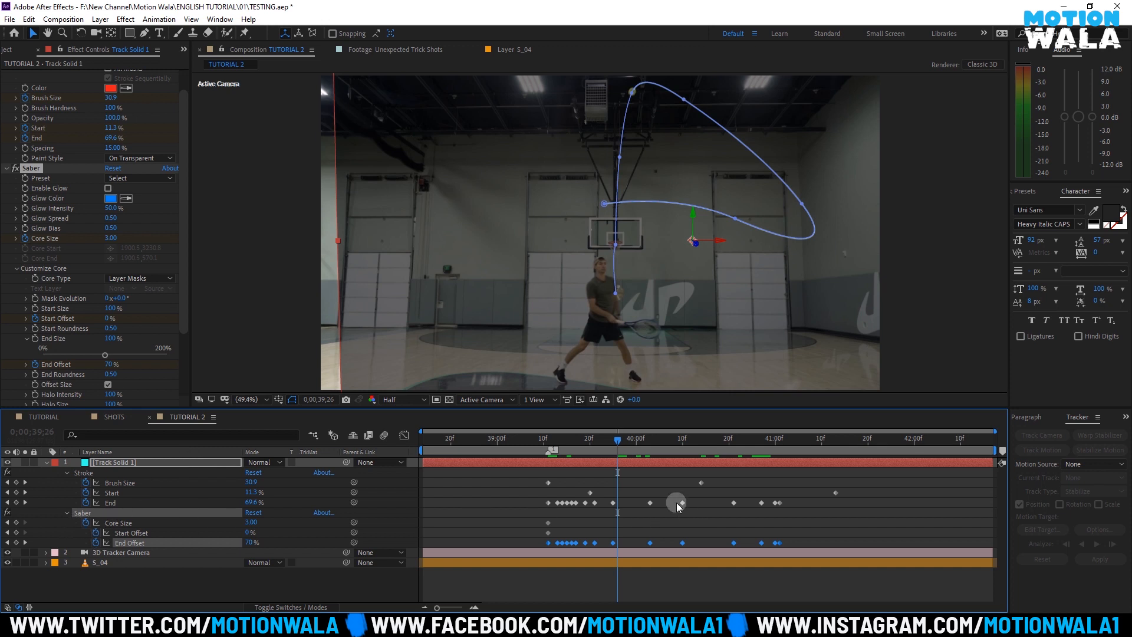
# Step: Go to 0;00;39;20 and delete Saber's existing Start Offset keyframe
pyautogui.moveTo(579, 451); pyautogui.dragTo(590, 451)
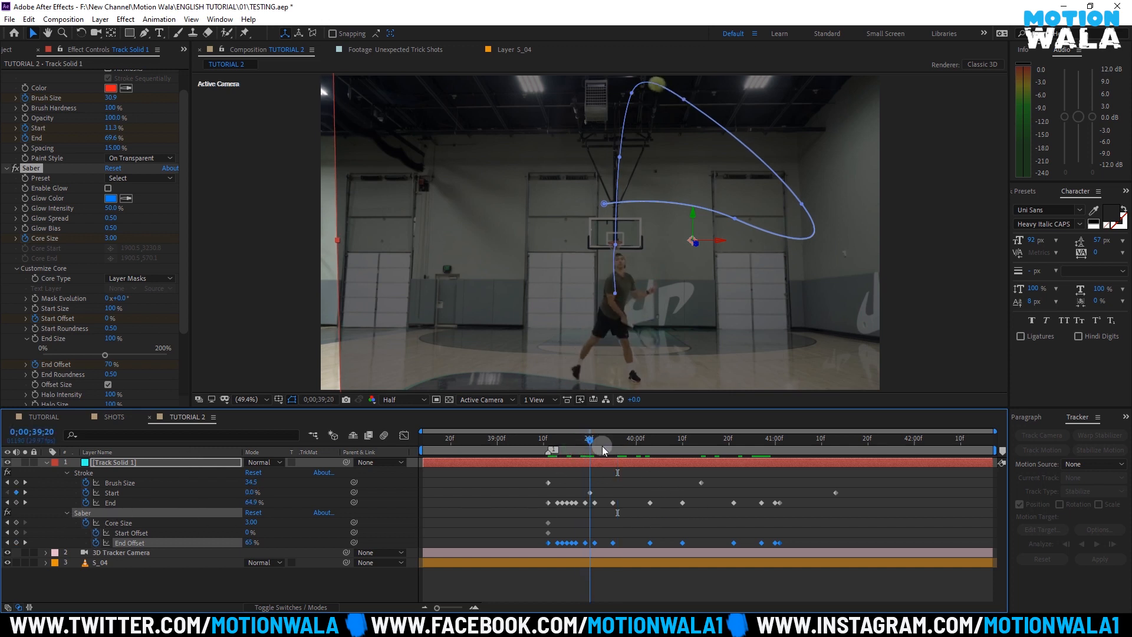
pyautogui.click(91, 494)
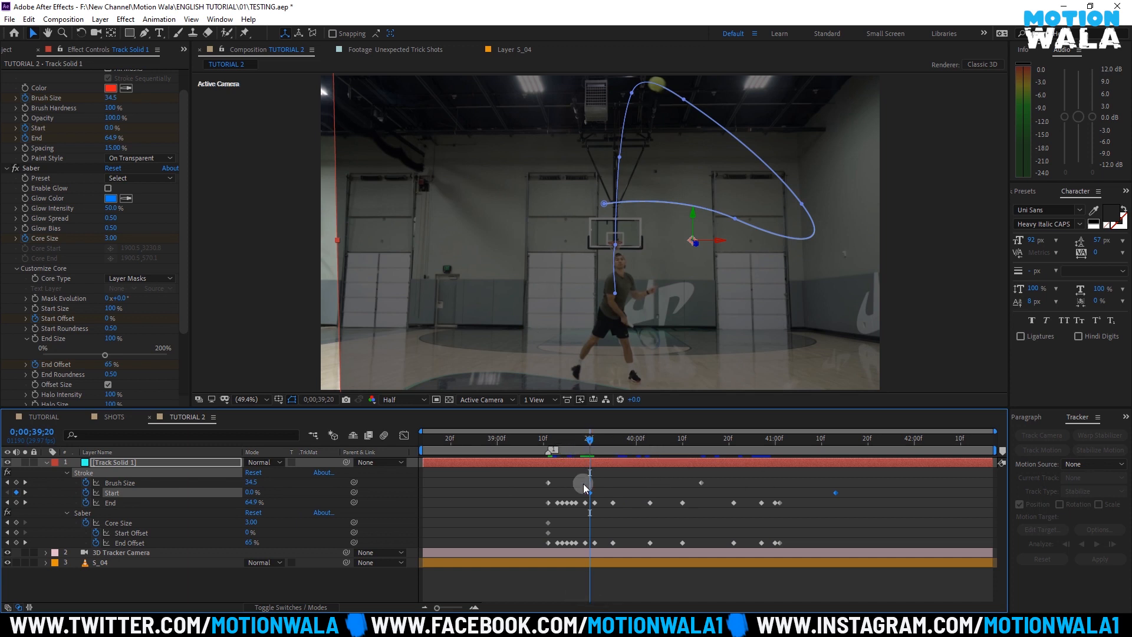
pyautogui.click(118, 533)
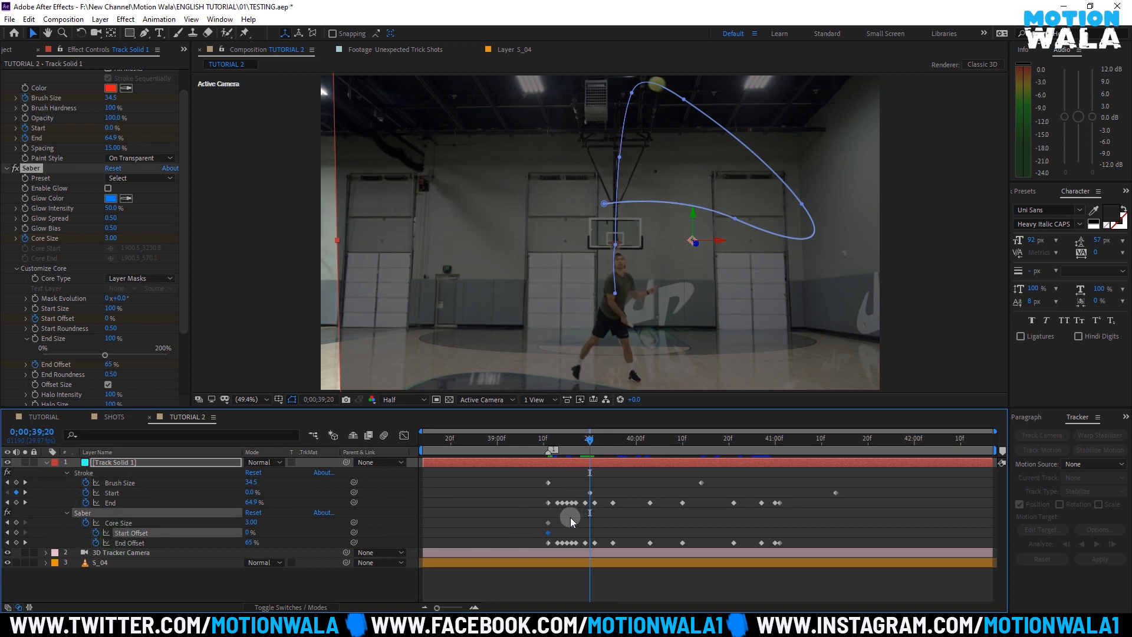
pyautogui.press('Delete')
# Step: Copy the Stroke's Start keyframes onto Saber's Start Offset and shift them so the first one sits at 0;00;39;20
pyautogui.click(586, 494)
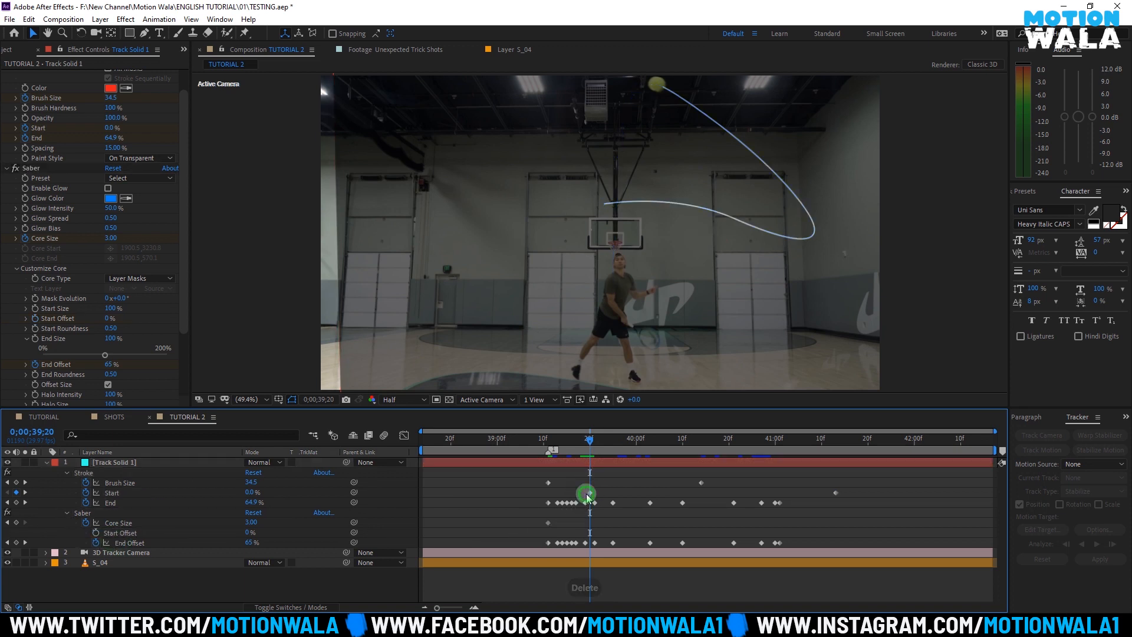
pyautogui.click(112, 492)
pyautogui.hotkey('ctrl', 'c')
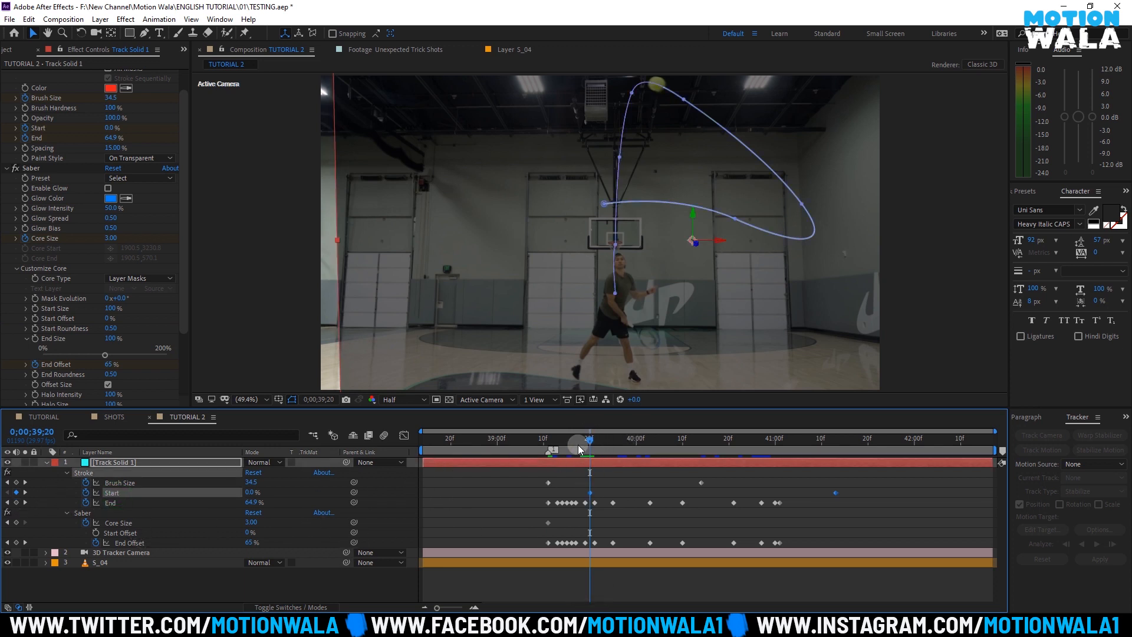
pyautogui.moveTo(577, 445); pyautogui.dragTo(572, 444)
pyautogui.click(136, 534)
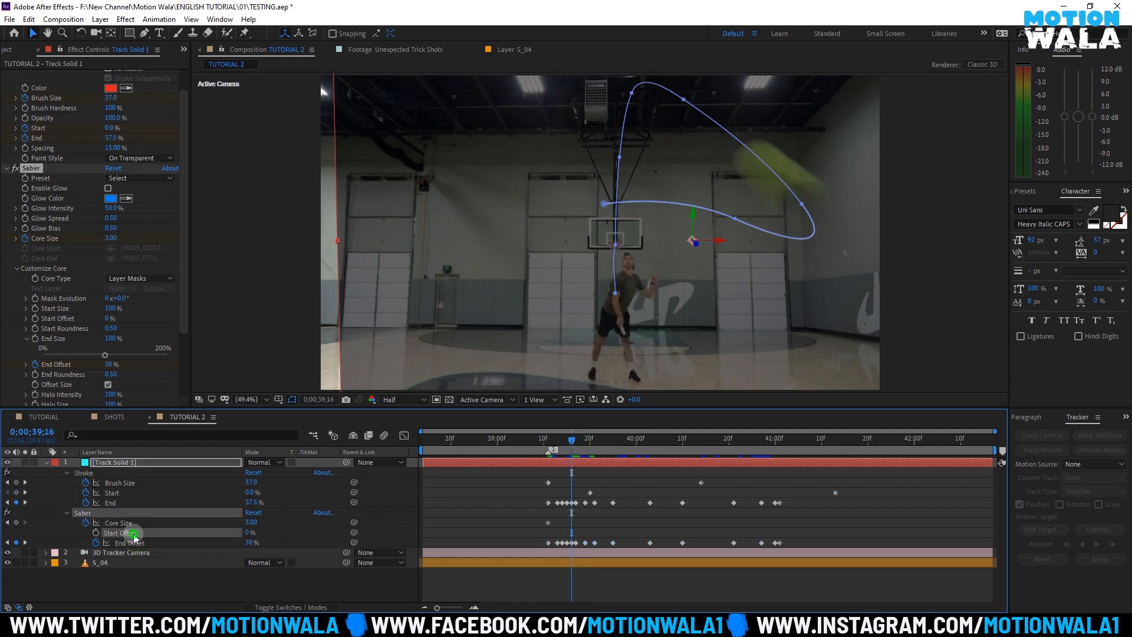
pyautogui.hotkey('ctrl', 'v')
pyautogui.click(580, 507)
pyautogui.moveTo(573, 444); pyautogui.dragTo(590, 444)
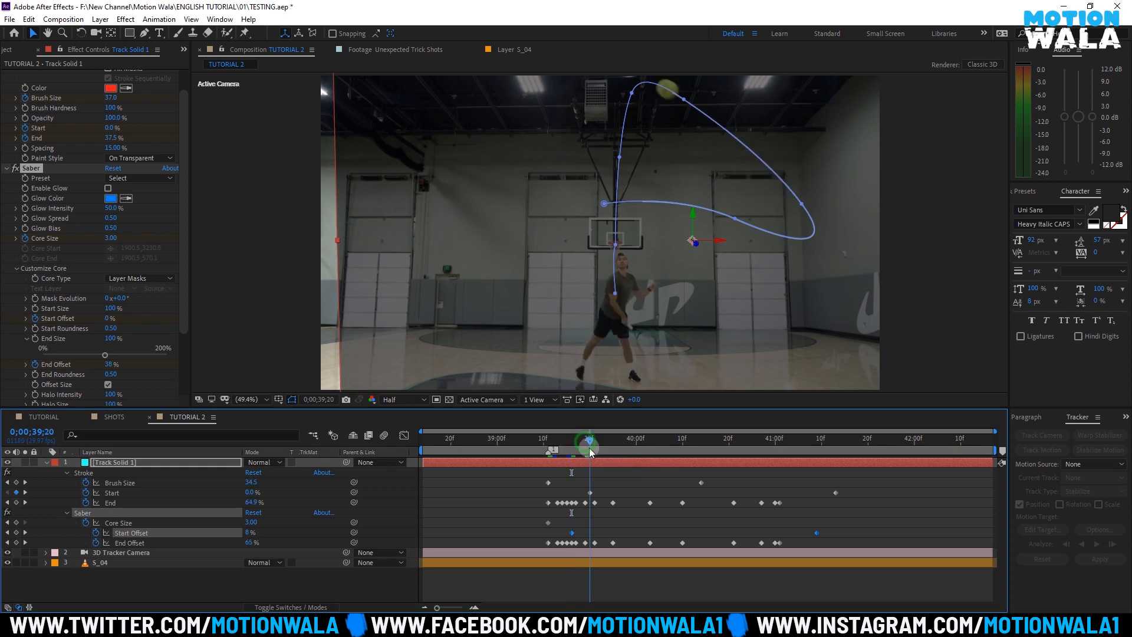
pyautogui.moveTo(572, 533); pyautogui.dragTo(590, 533)
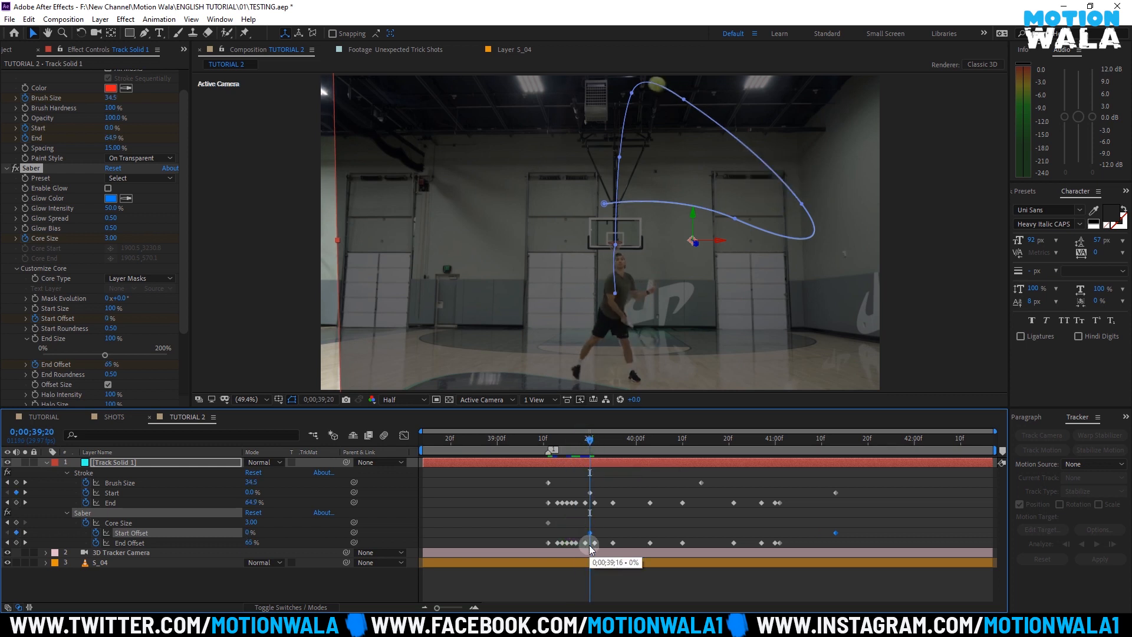
# Step: Copy the Stroke's Brush Size keyframes onto Saber's Core Size, starting at 0;00;39;11
pyautogui.click(219, 484)
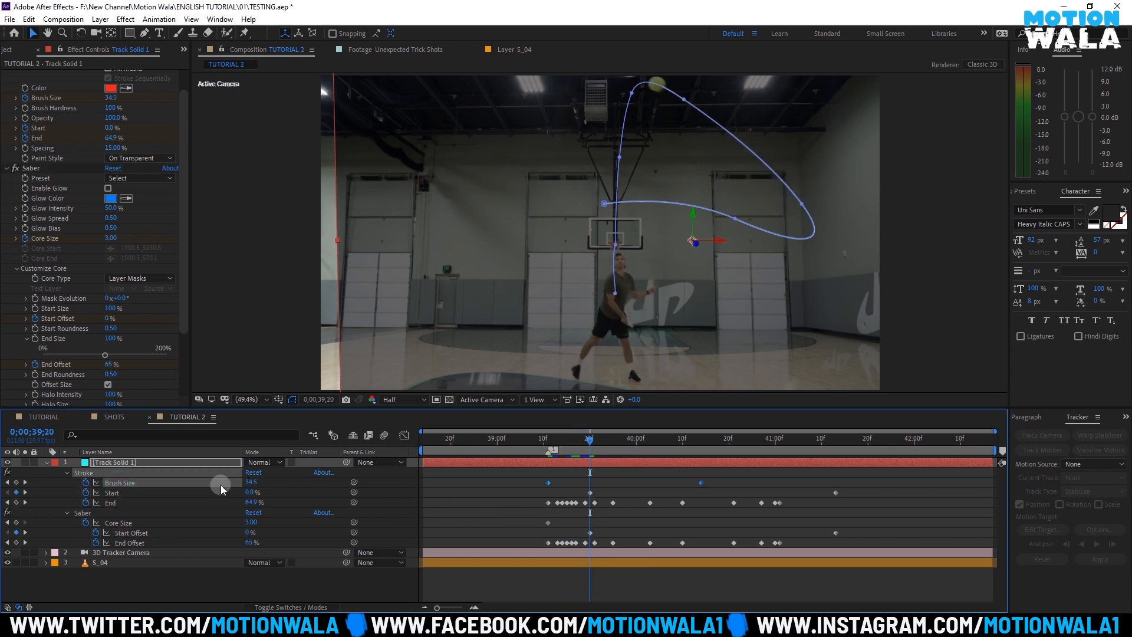
pyautogui.click(545, 437)
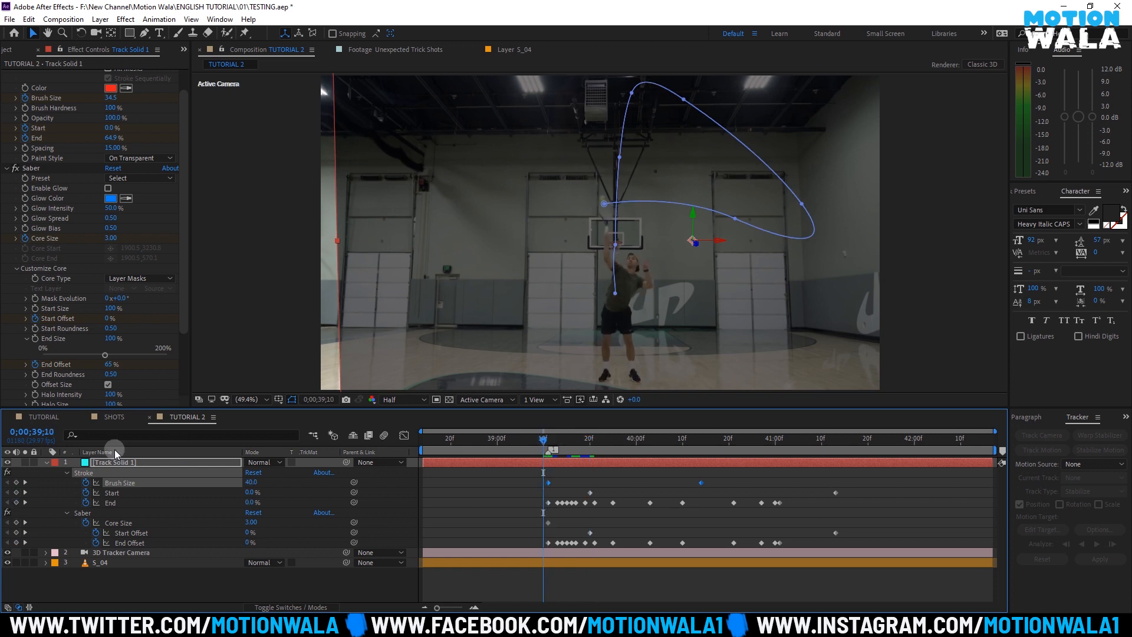
pyautogui.hotkey('ctrl', 'c')
pyautogui.click(120, 524)
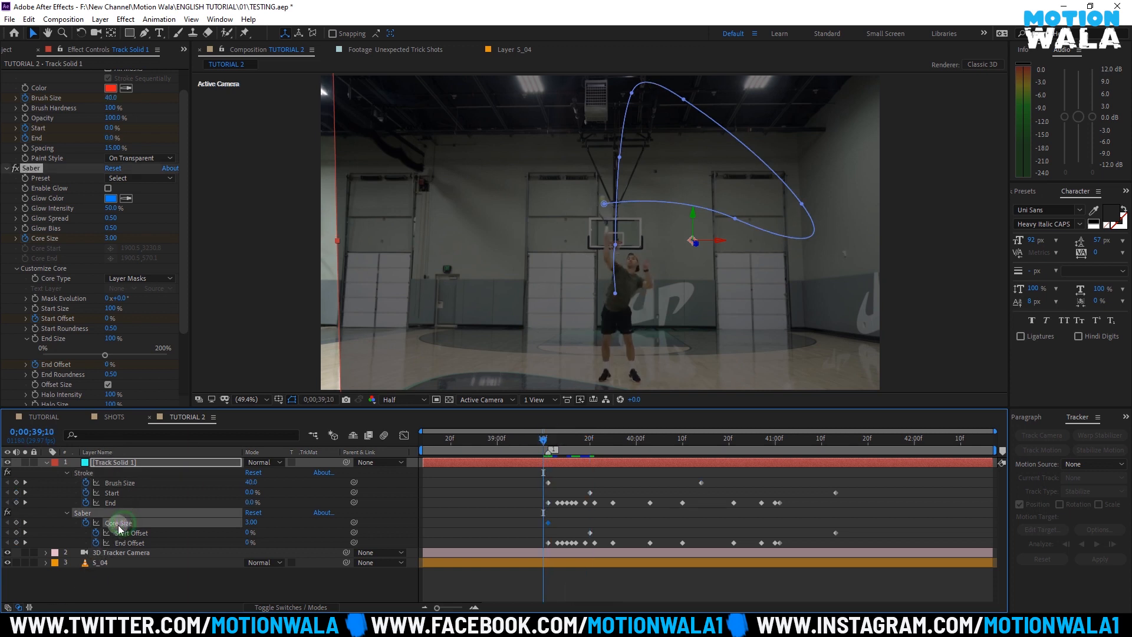
pyautogui.click(545, 521)
pyautogui.click(548, 439)
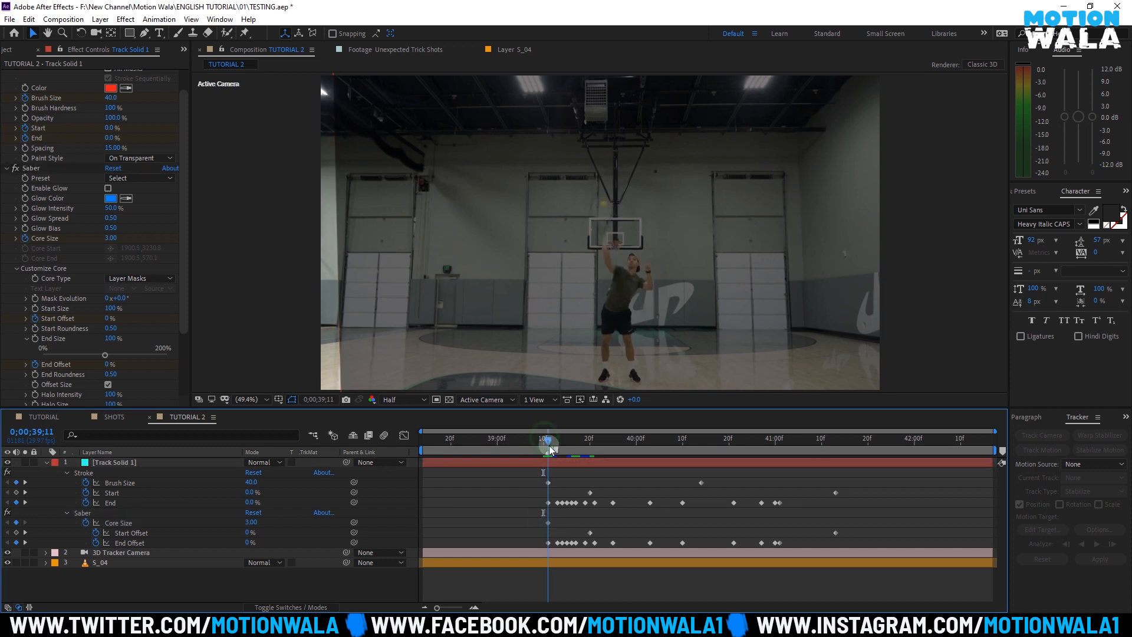
pyautogui.click(128, 523)
pyautogui.hotkey('ctrl', 'v')
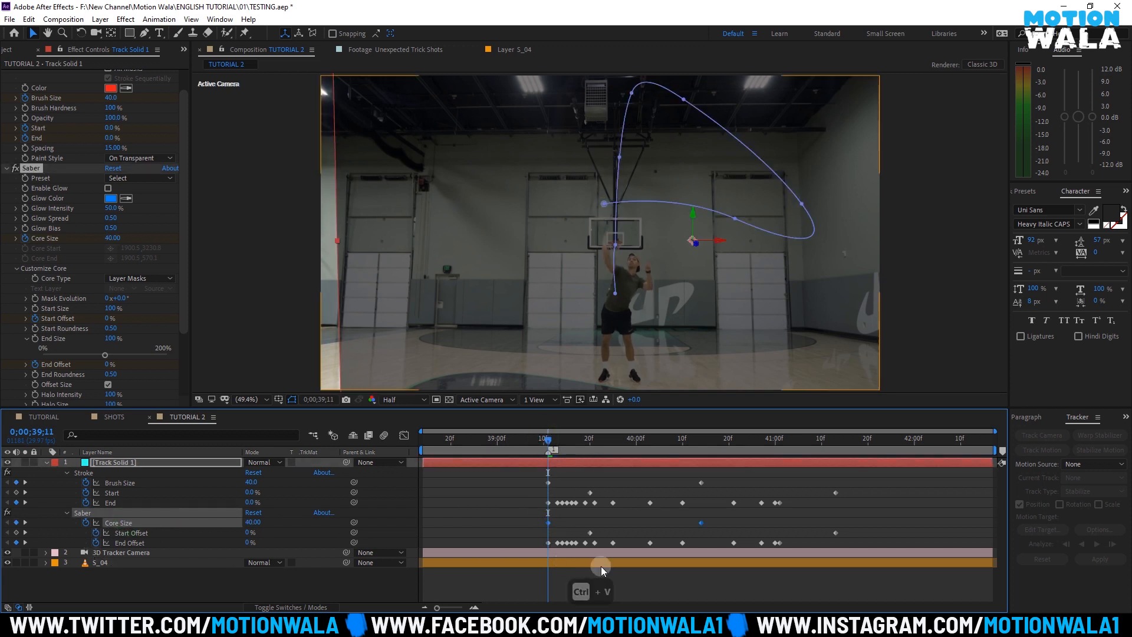
pyautogui.click(648, 577)
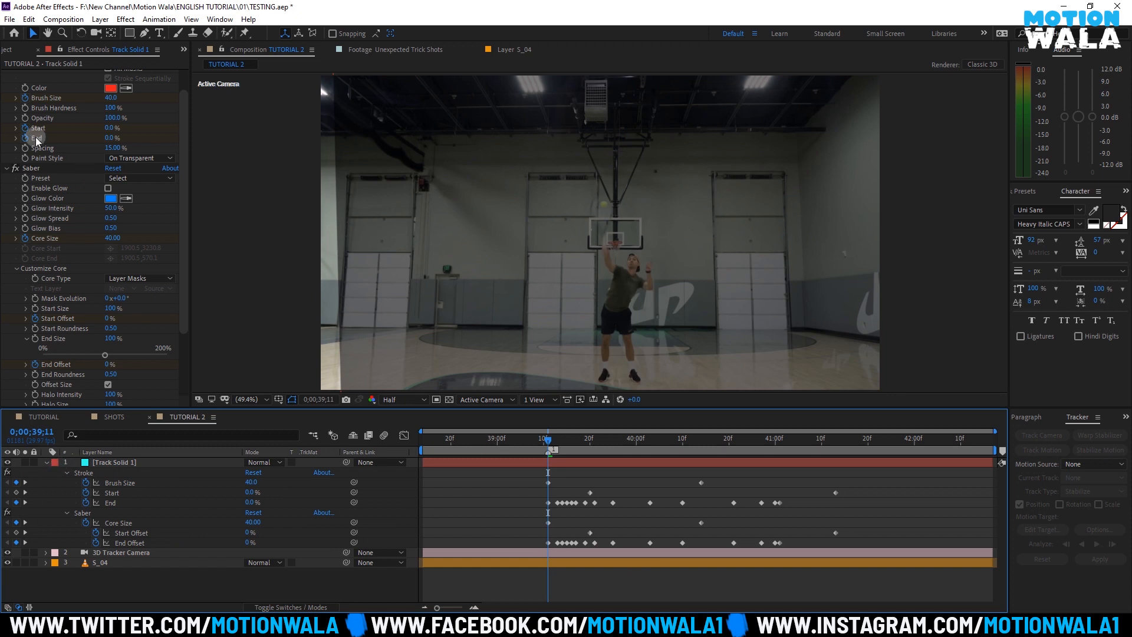
# Step: Turn off the Stroke effect and play the throw to check the Saber line by itself
pyautogui.scroll(1, 35, 136)
pyautogui.click(17, 77)
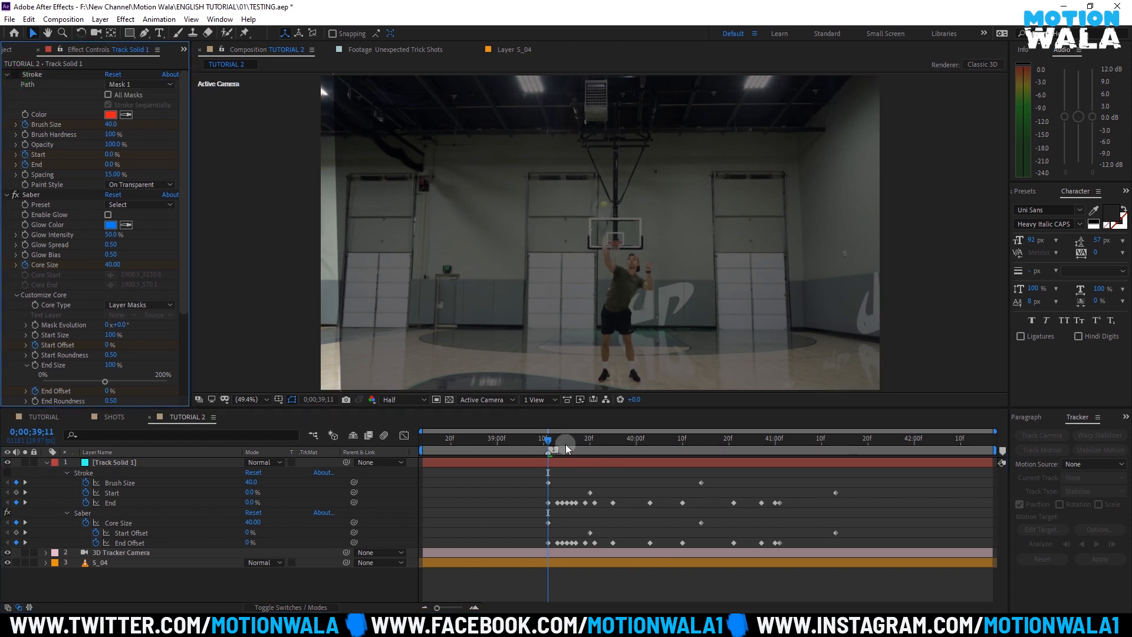
pyautogui.press('space')
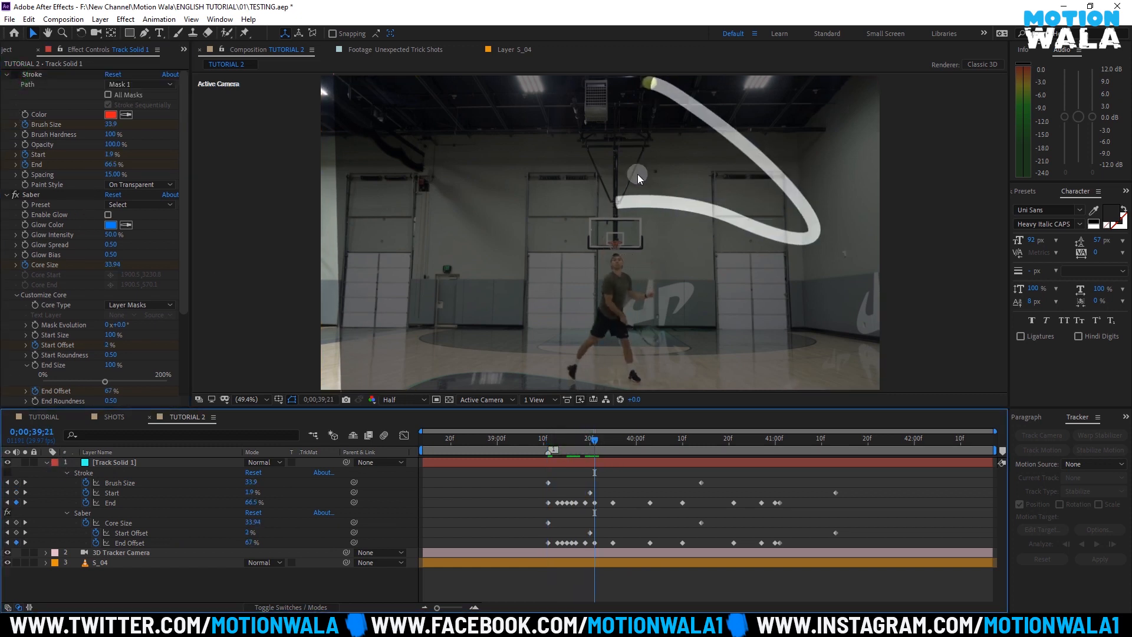
pyautogui.moveTo(589, 438); pyautogui.dragTo(520, 444)
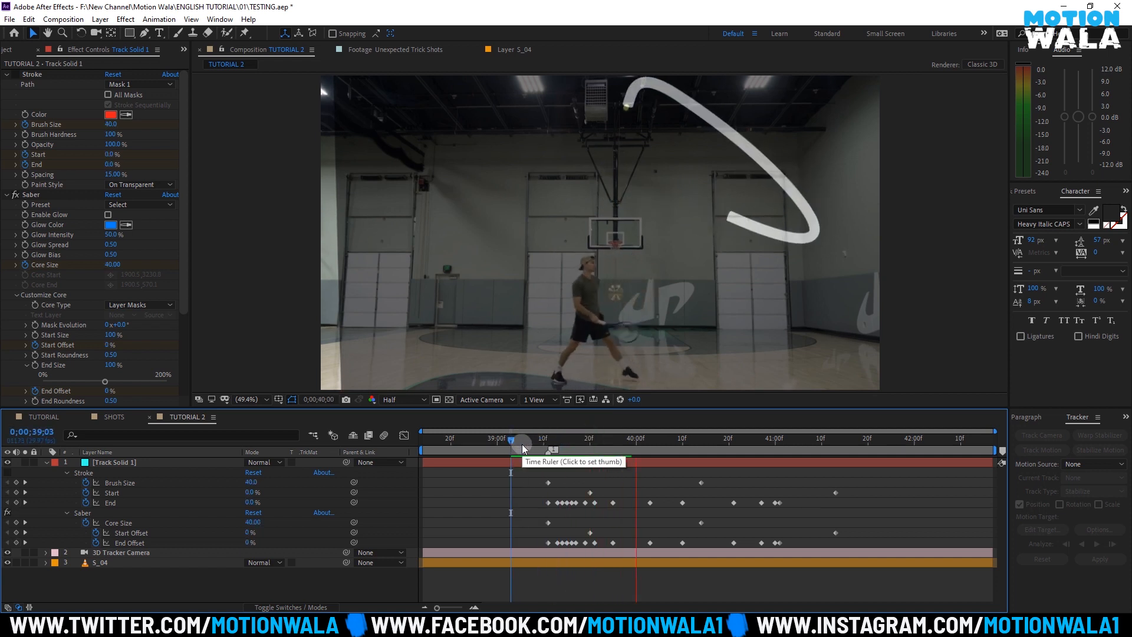
pyautogui.press('space')
# Step: Set Saber's Composite Settings to Transparent in its render settings and play the trail over the footage from 0;00;38;29
pyautogui.scroll(-4, 66, 310)
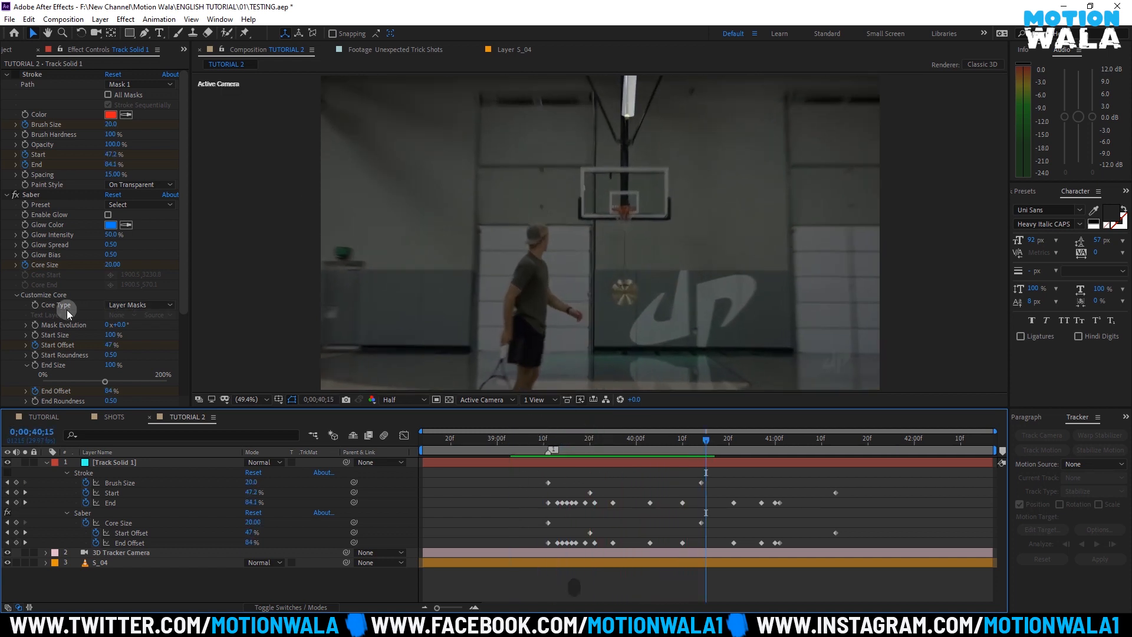
pyautogui.click(15, 370)
pyautogui.scroll(-3, 39, 373)
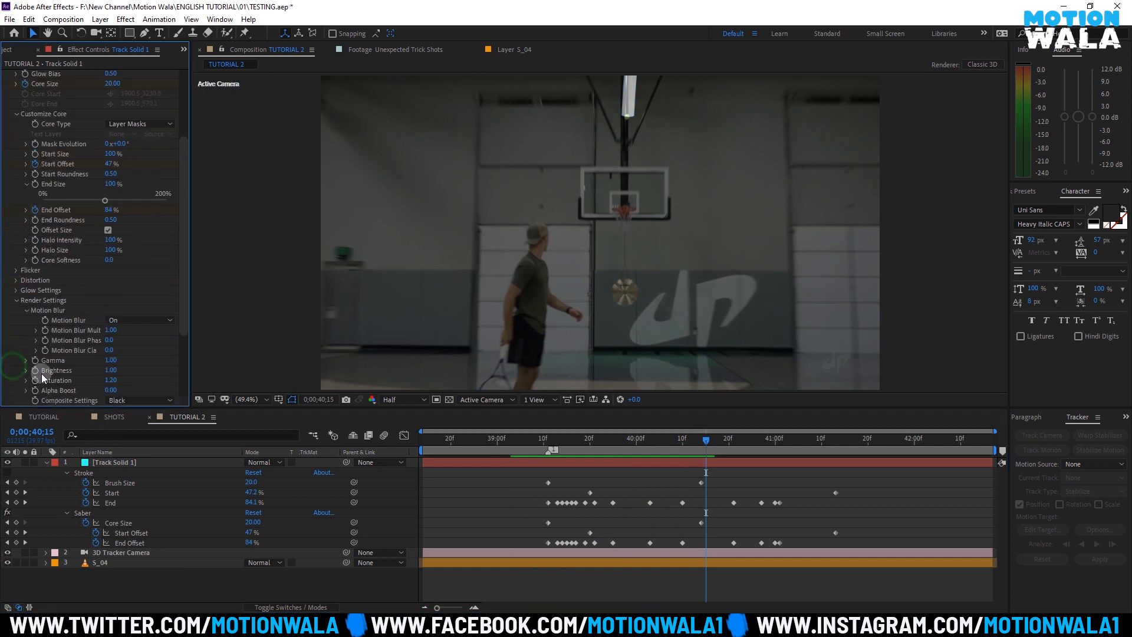
pyautogui.scroll(-1, 119, 361)
pyautogui.click(139, 370)
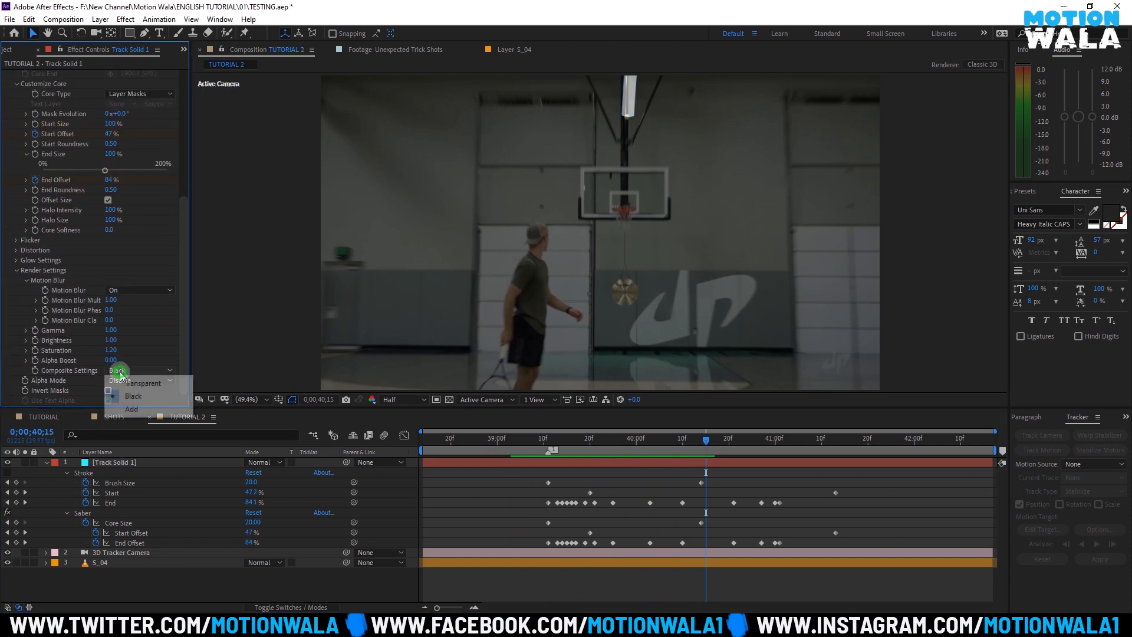
pyautogui.click(177, 381)
pyautogui.click(639, 171)
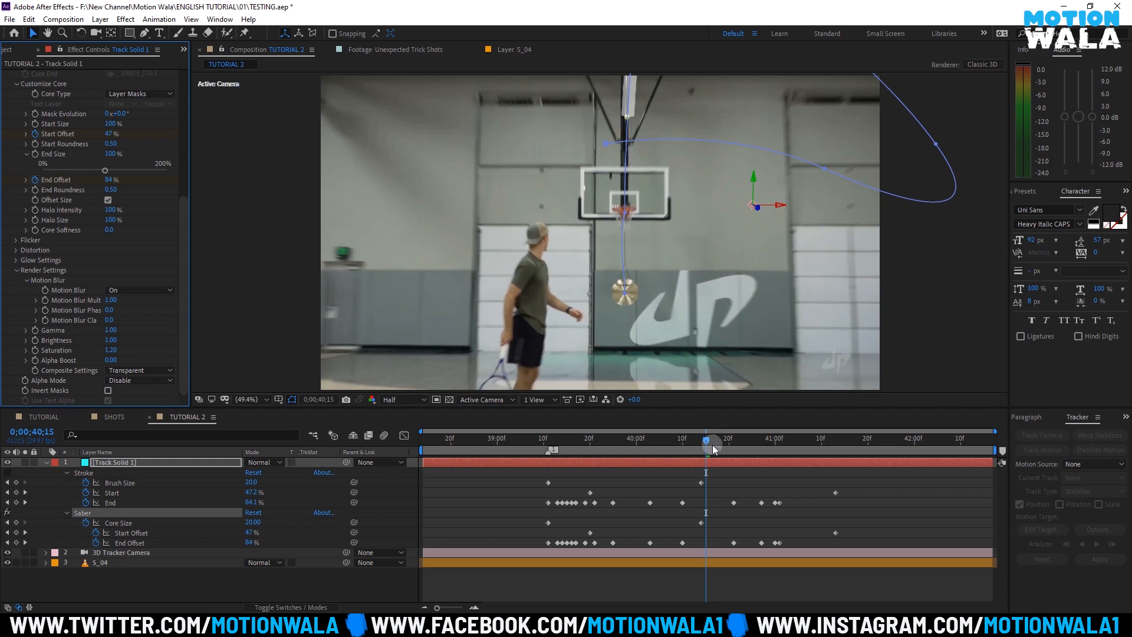
pyautogui.moveTo(713, 444); pyautogui.dragTo(490, 445)
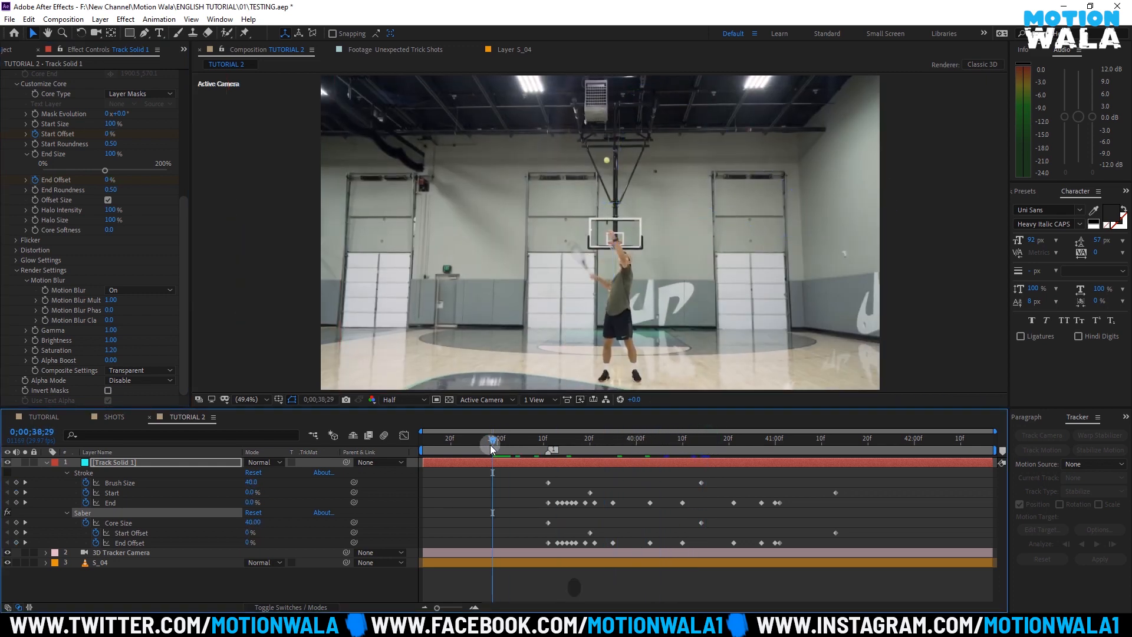
pyautogui.press('space')
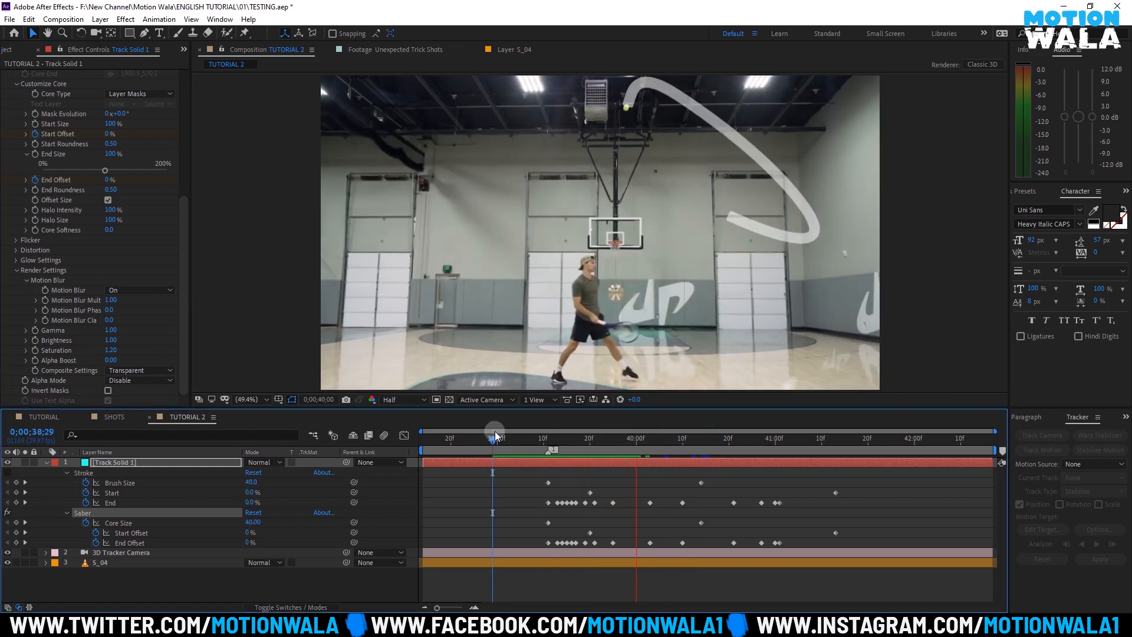
pyautogui.click(659, 350)
pyautogui.press('Insert')
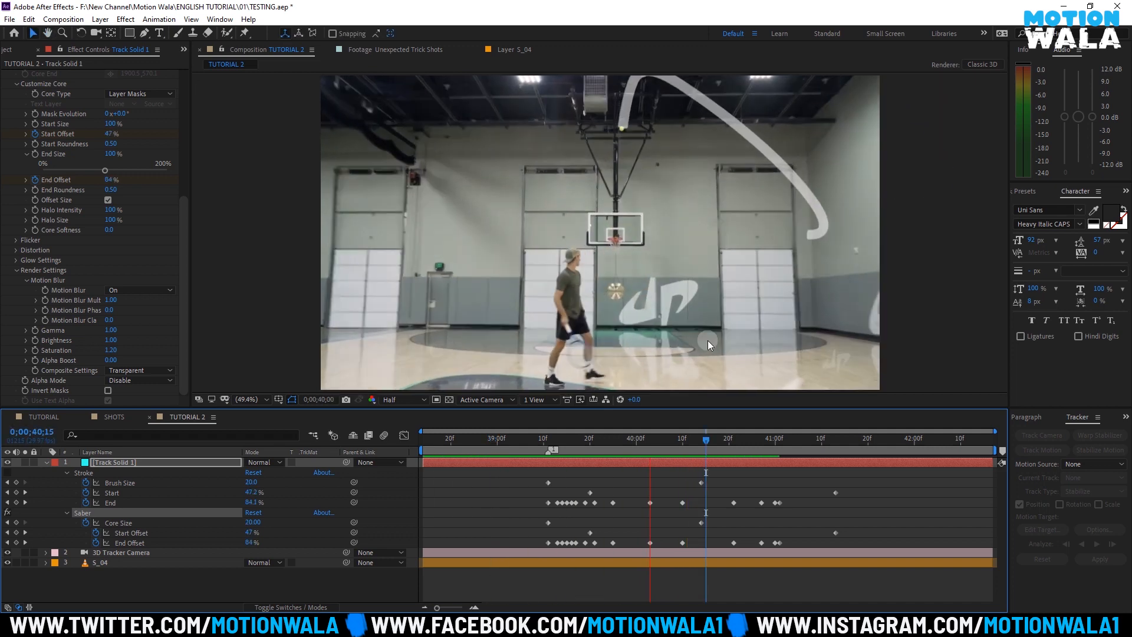
# Step: Compare the Stroke and Saber trails by enabling each effect alone, ending on Saber, and play its trail from 0;00;39;11
pyautogui.scroll(5, 15, 100)
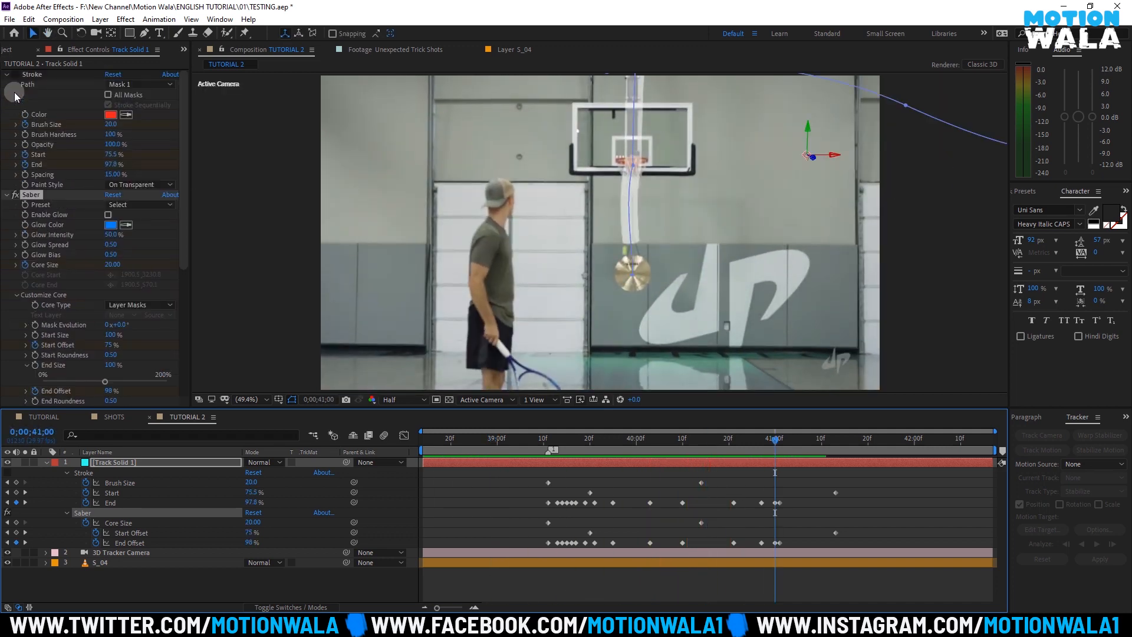
pyautogui.click(6, 194)
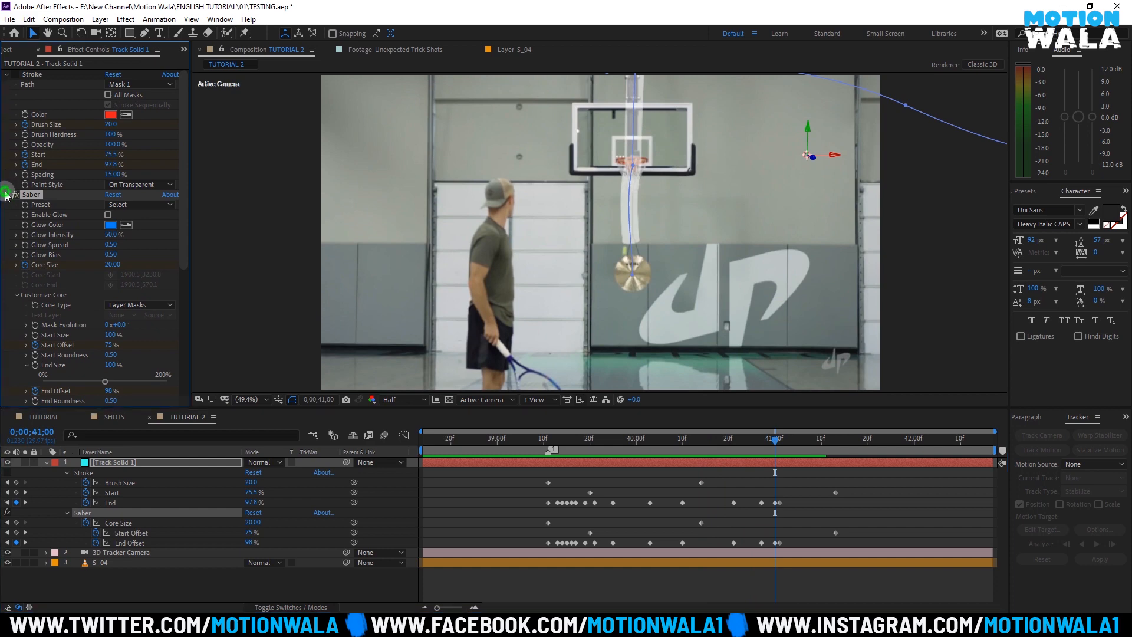
pyautogui.click(16, 74)
pyautogui.click(16, 195)
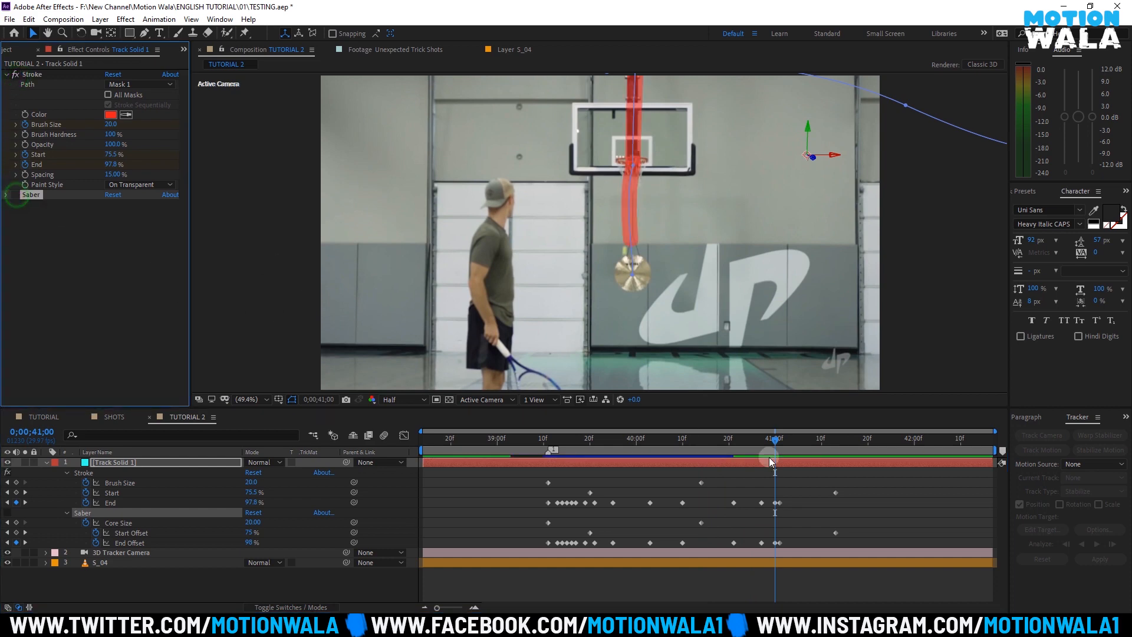
pyautogui.moveTo(769, 461)
pyautogui.mouseDown()
pyautogui.moveTo(531, 440)
pyautogui.moveTo(678, 440)
pyautogui.mouseUp()
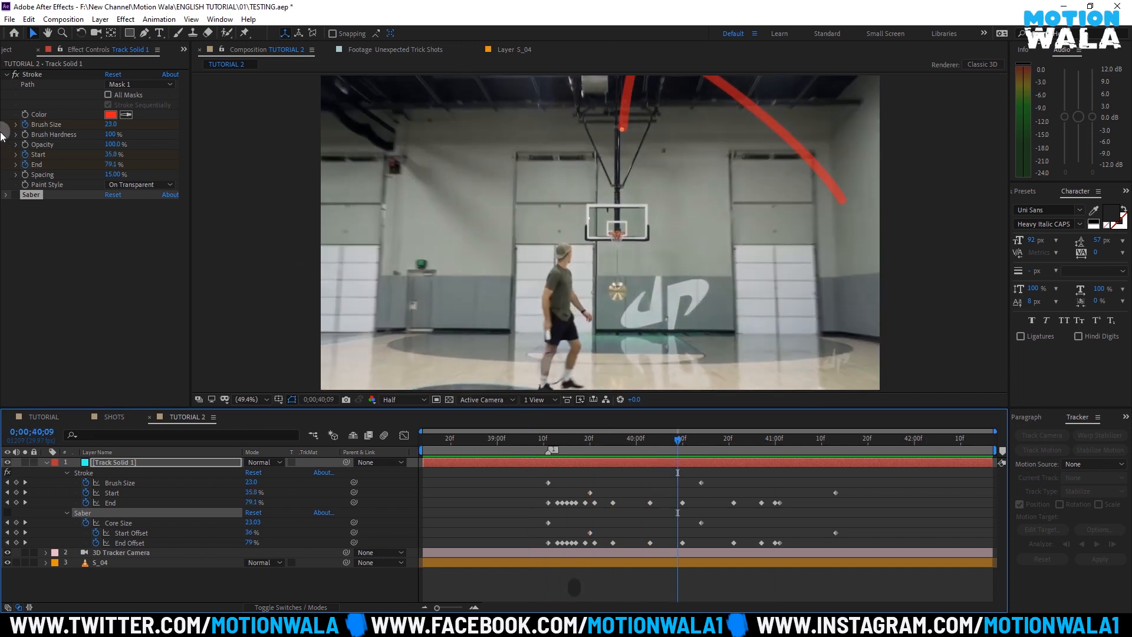
pyautogui.click(15, 75)
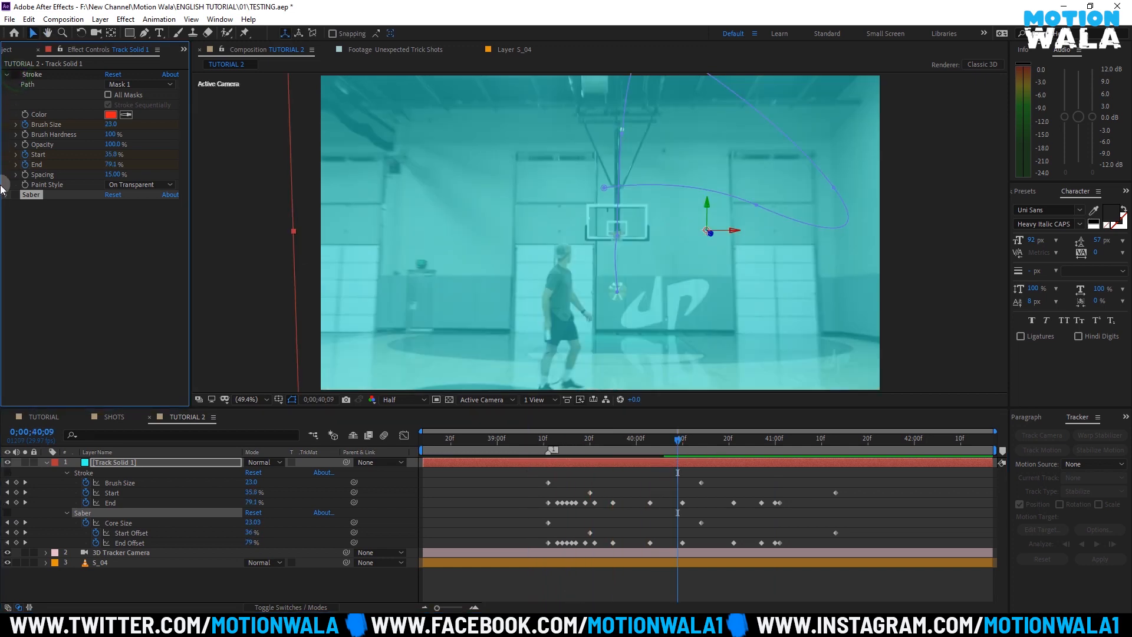
pyautogui.click(15, 194)
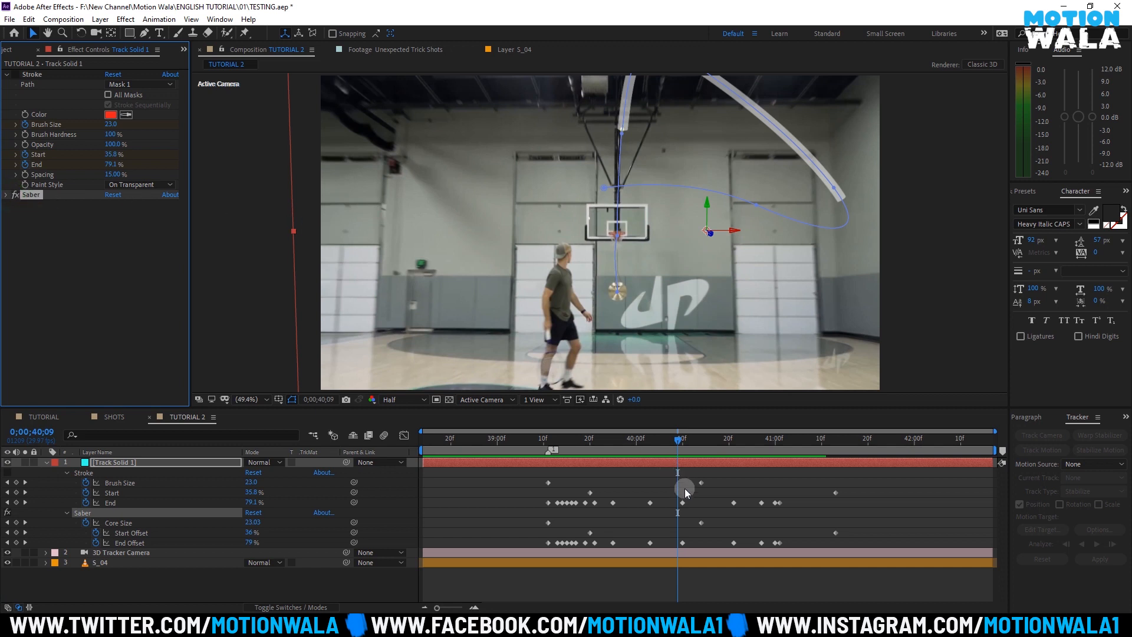
pyautogui.moveTo(564, 440); pyautogui.dragTo(548, 439)
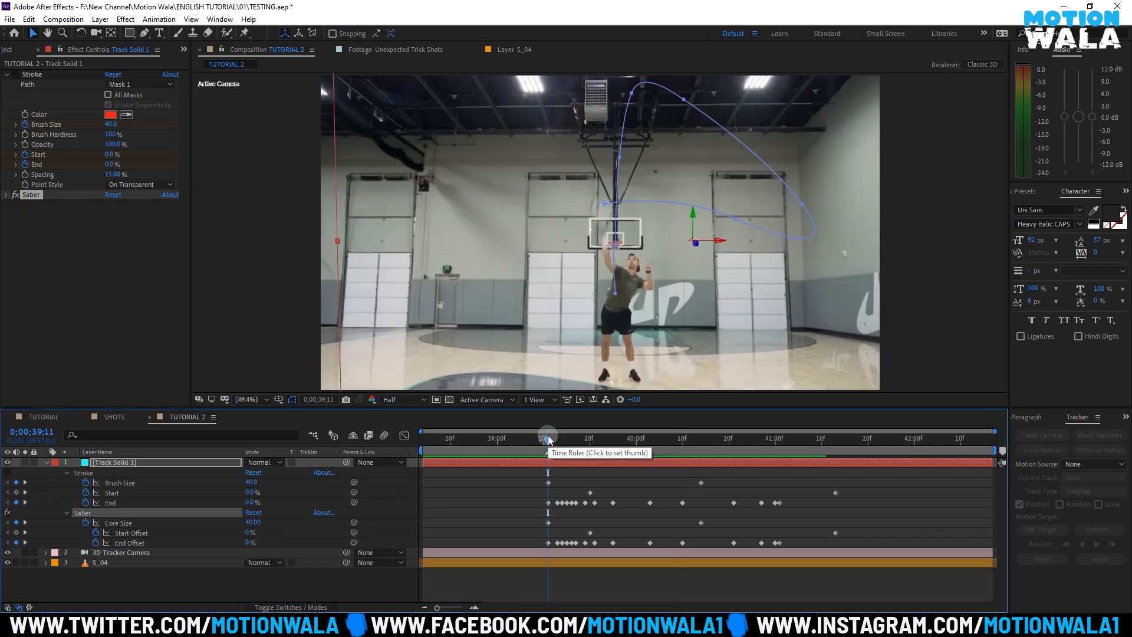
pyautogui.press('space')
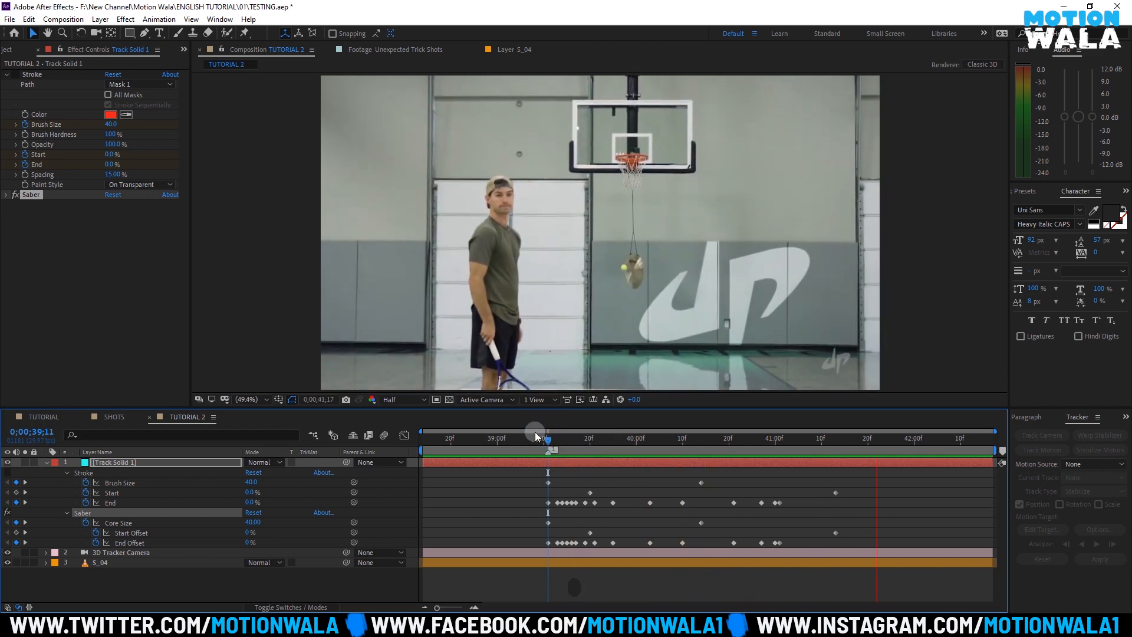
pyautogui.press('space')
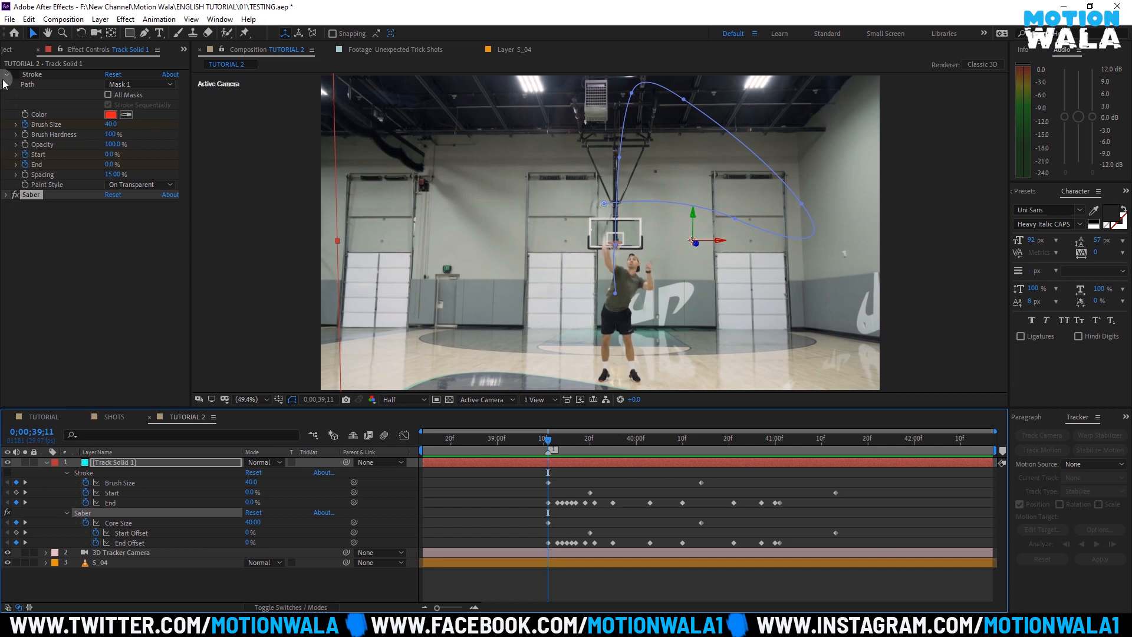
# Step: Try a Start Size of 0% for Saber at 0;00;39;29 and play the tapered trail from 0;00;39;05
pyautogui.click(6, 75)
pyautogui.click(6, 84)
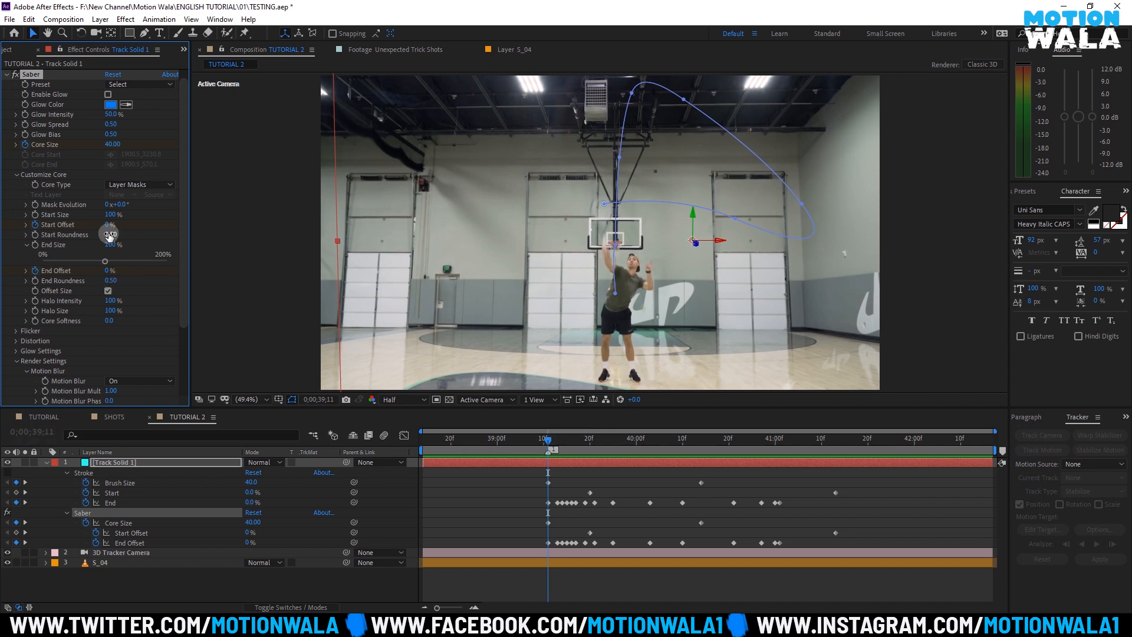
pyautogui.click(629, 445)
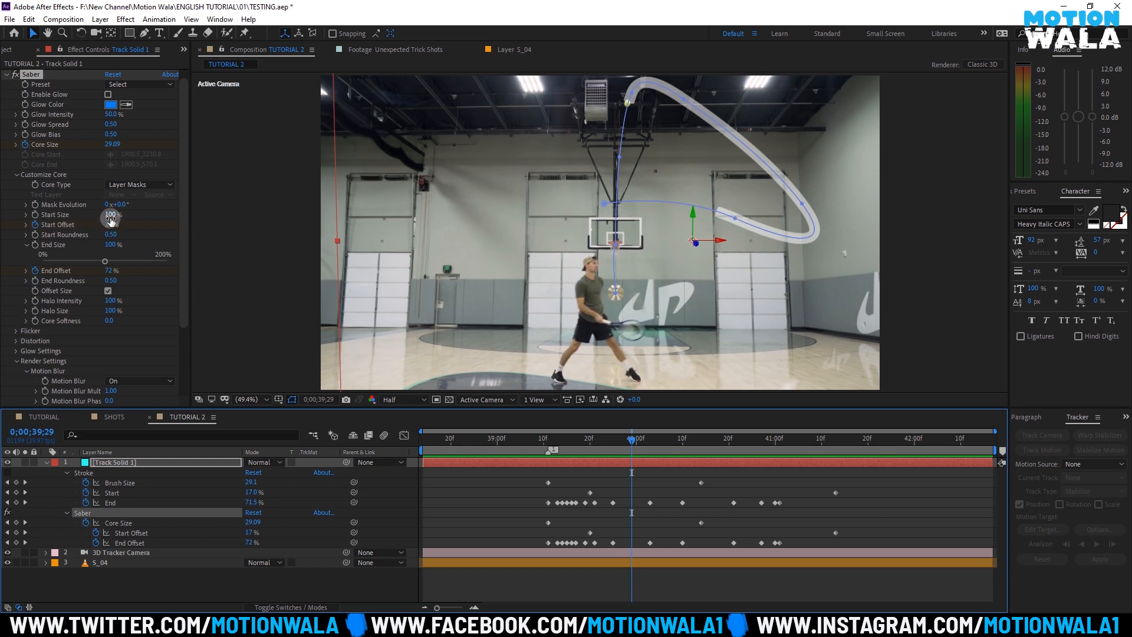
pyautogui.moveTo(110, 215); pyautogui.dragTo(2, 223)
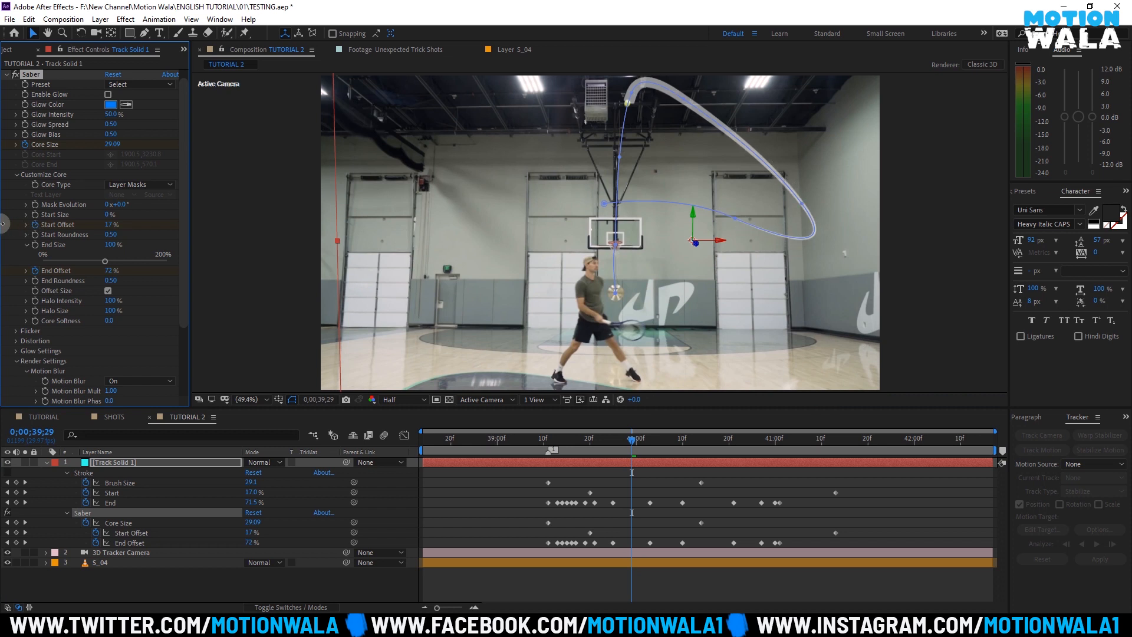
pyautogui.click(101, 219)
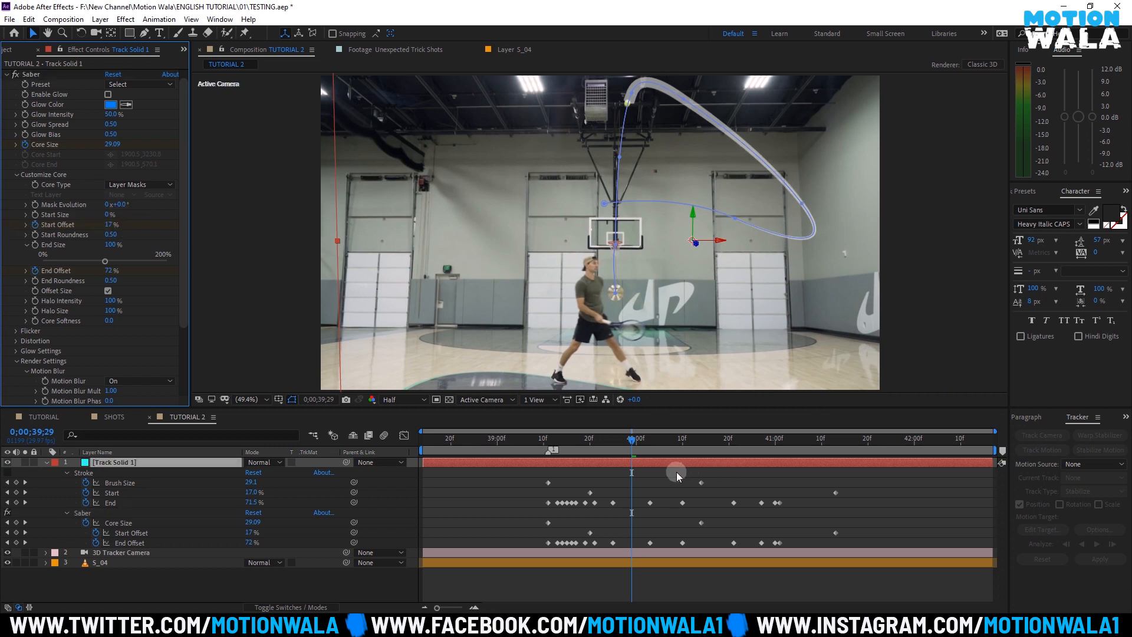
pyautogui.click(519, 440)
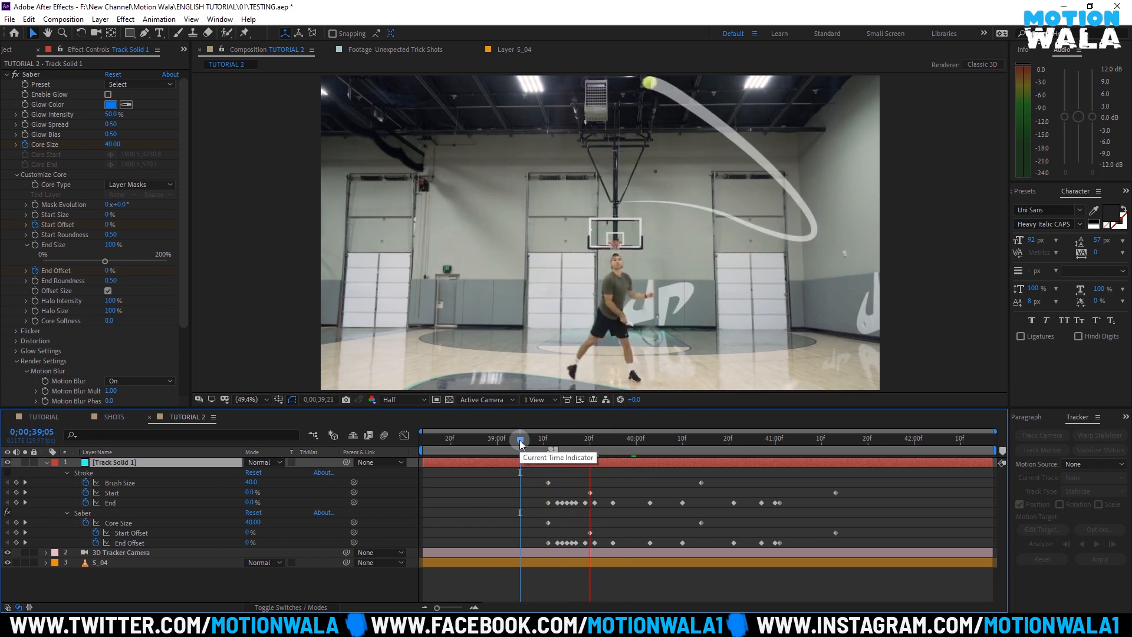
pyautogui.press('space')
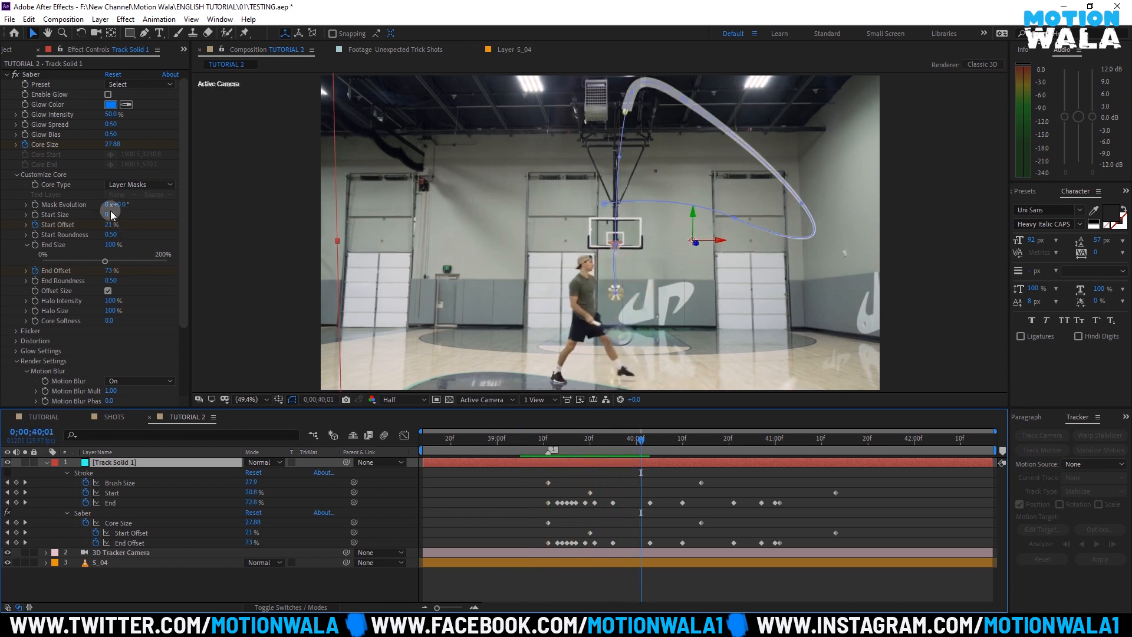
# Step: Set Saber's Start Size to 50%, play the trail to check the taper, and set Start Roundness to 2
pyautogui.click(110, 214)
pyautogui.write('50')
pyautogui.click(2, 214)
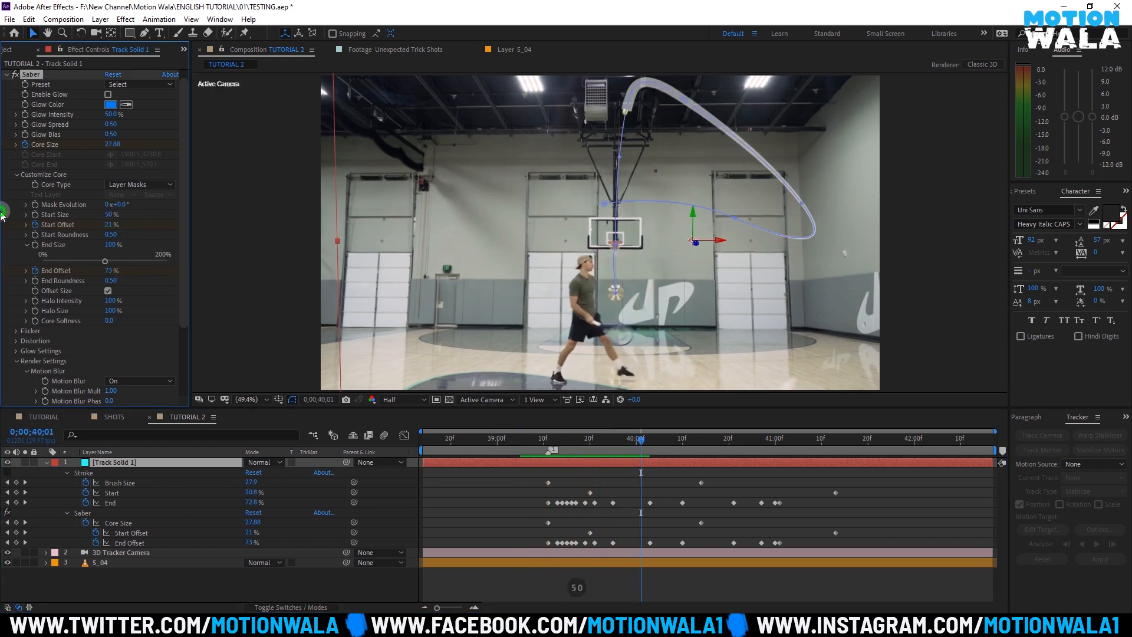
pyautogui.press('space')
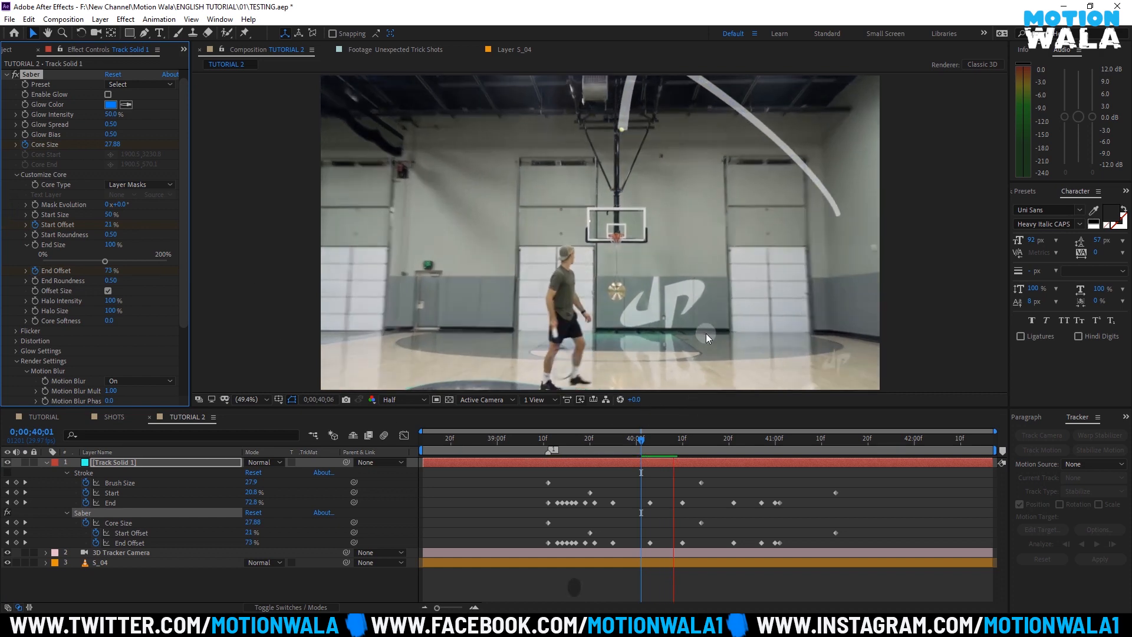
pyautogui.press('space')
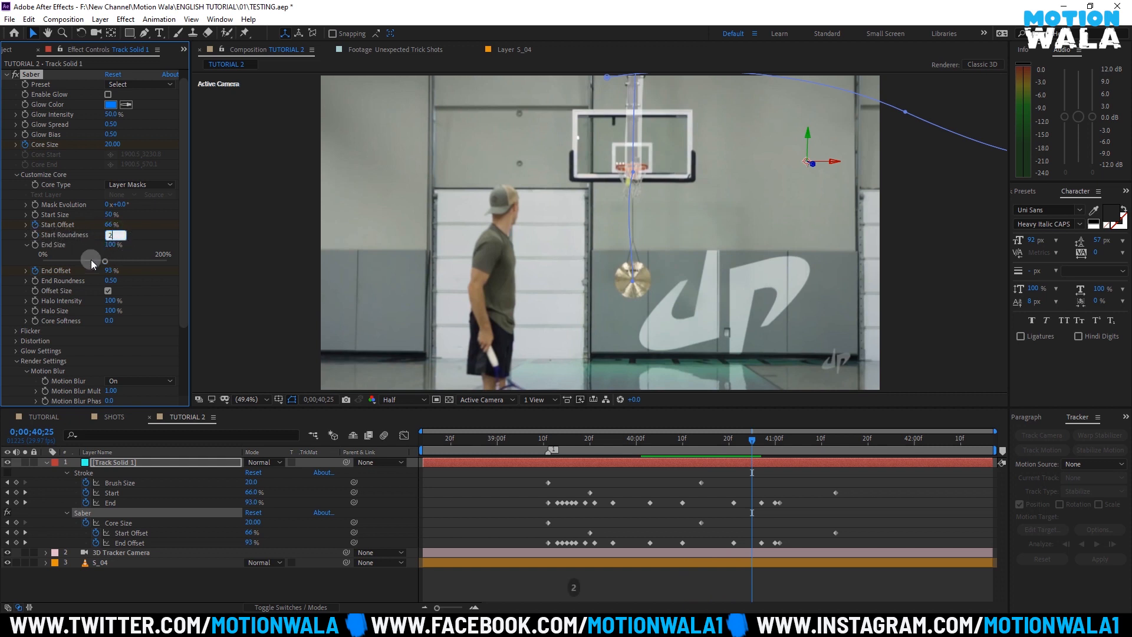
pyautogui.click(16, 289)
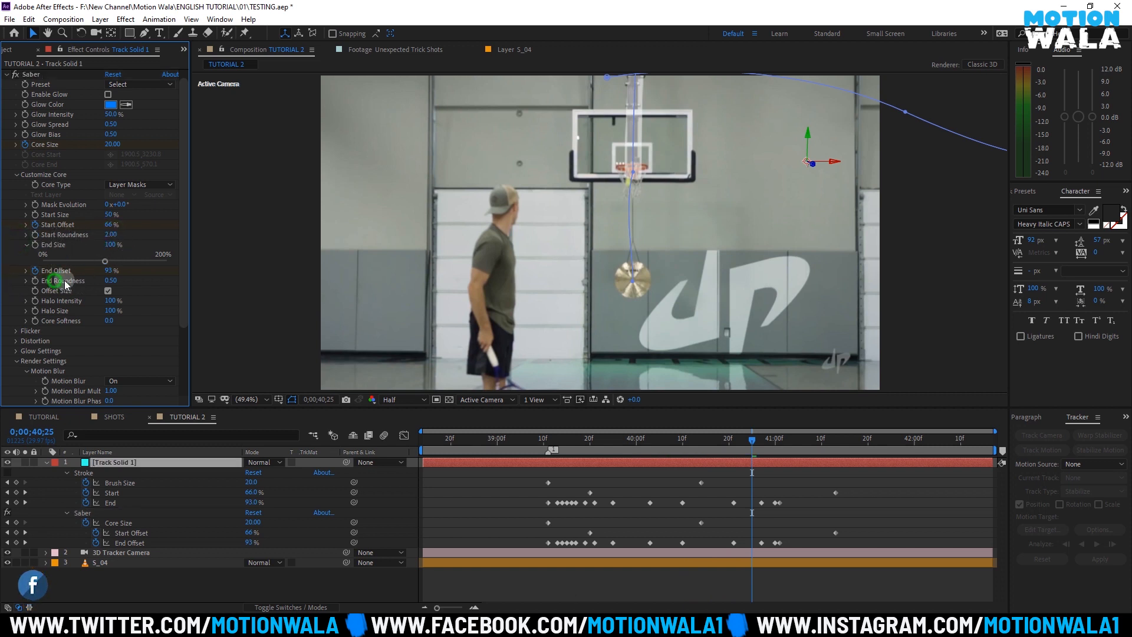
# Step: Try an End Roundness of 2 for Saber and play the trail from 0;00;39;10
pyautogui.click(112, 280)
pyautogui.write('2')
pyautogui.click(5, 268)
pyautogui.moveTo(572, 443); pyautogui.dragTo(543, 450)
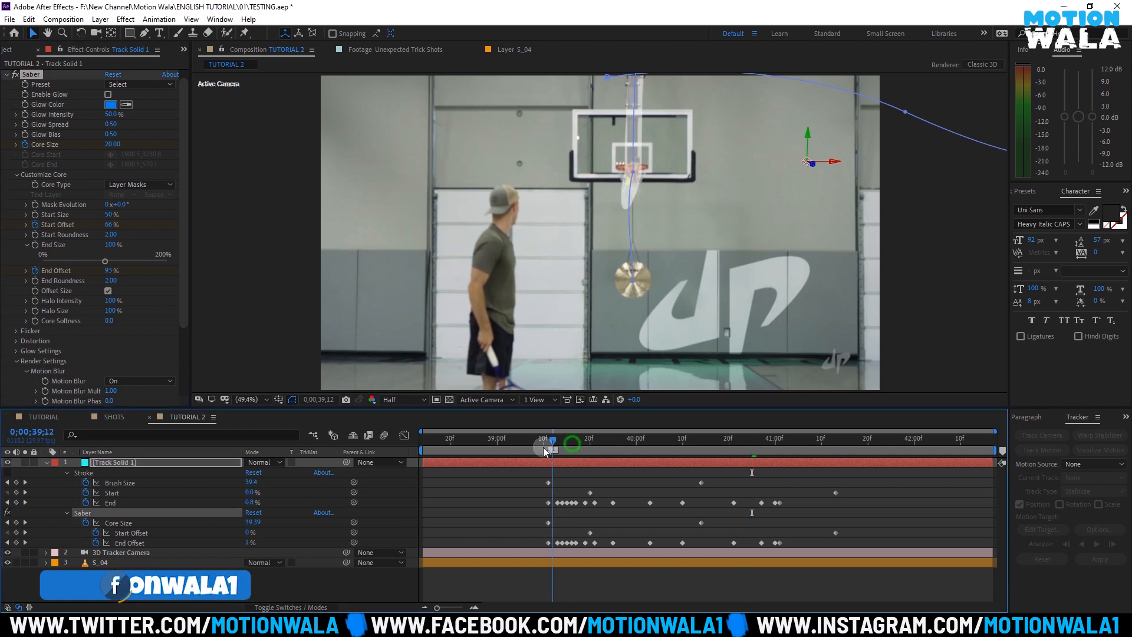
pyautogui.press('space')
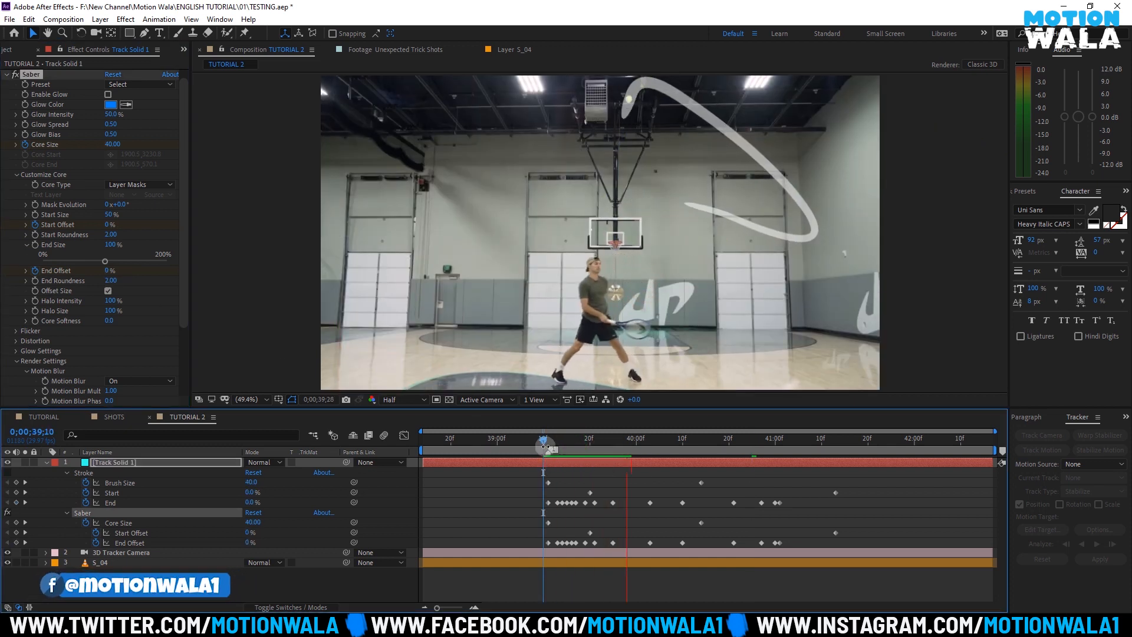
pyautogui.press('space')
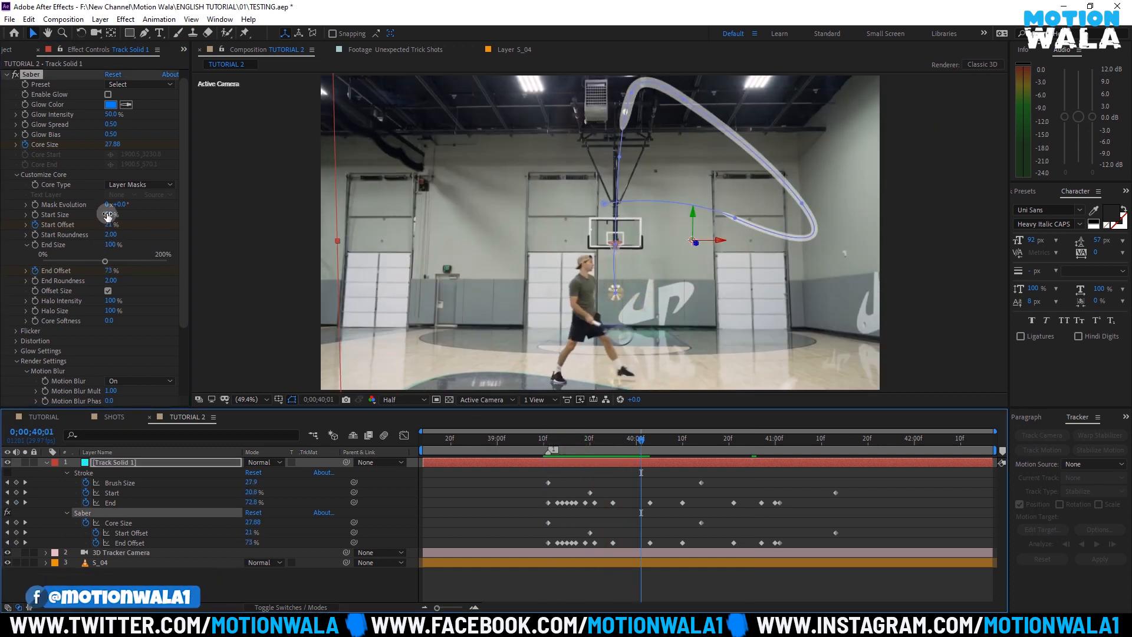
# Step: Set Saber's Start Roundness and End Roundness to 1 and play the trail from 0;00;39;14
pyautogui.click(110, 235)
pyautogui.write('1')
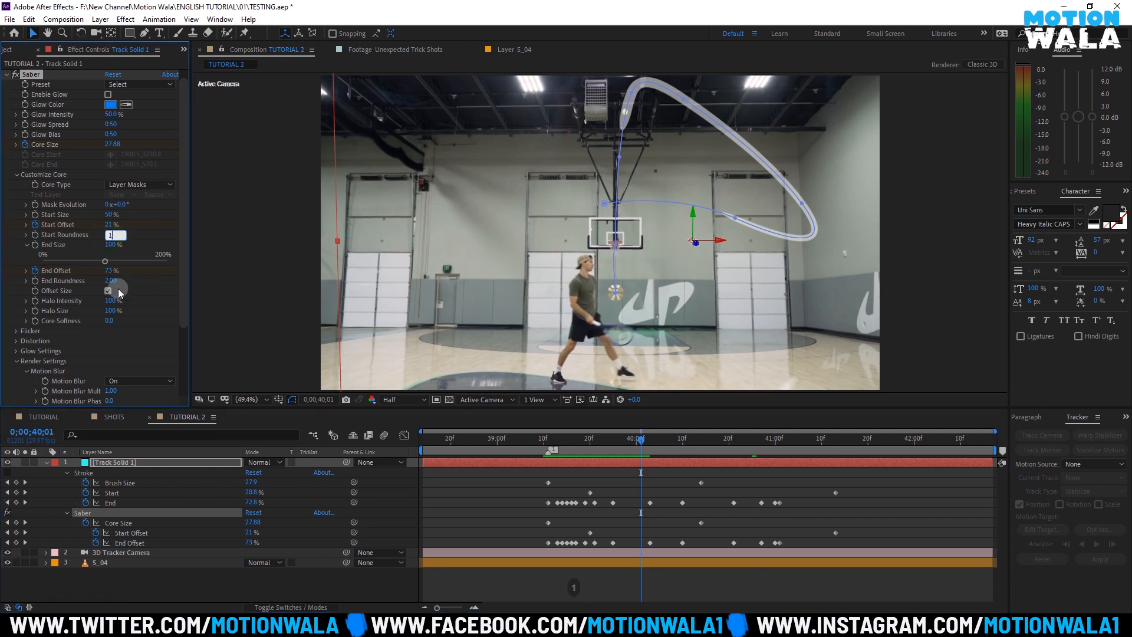
pyautogui.click(112, 279)
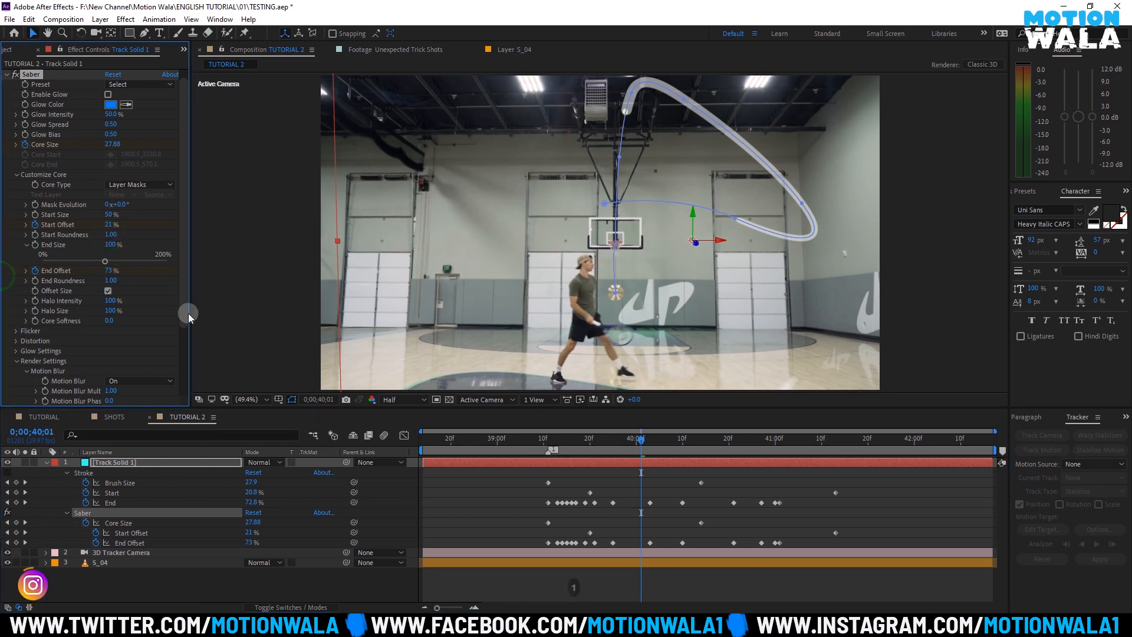
pyautogui.click(561, 451)
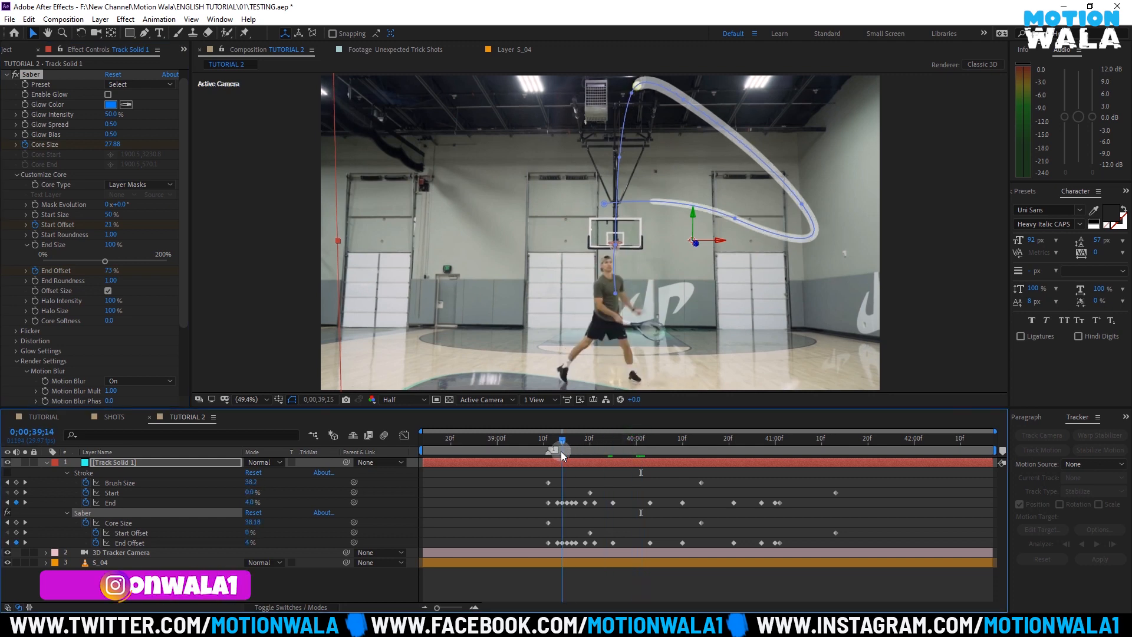
pyautogui.press('space')
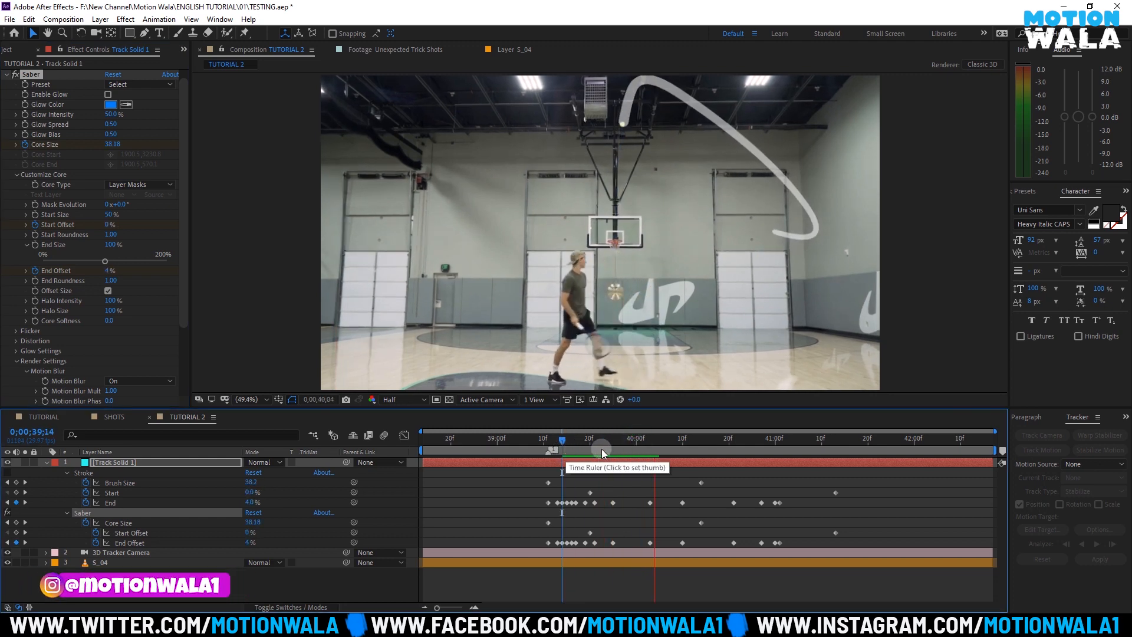
pyautogui.press('space')
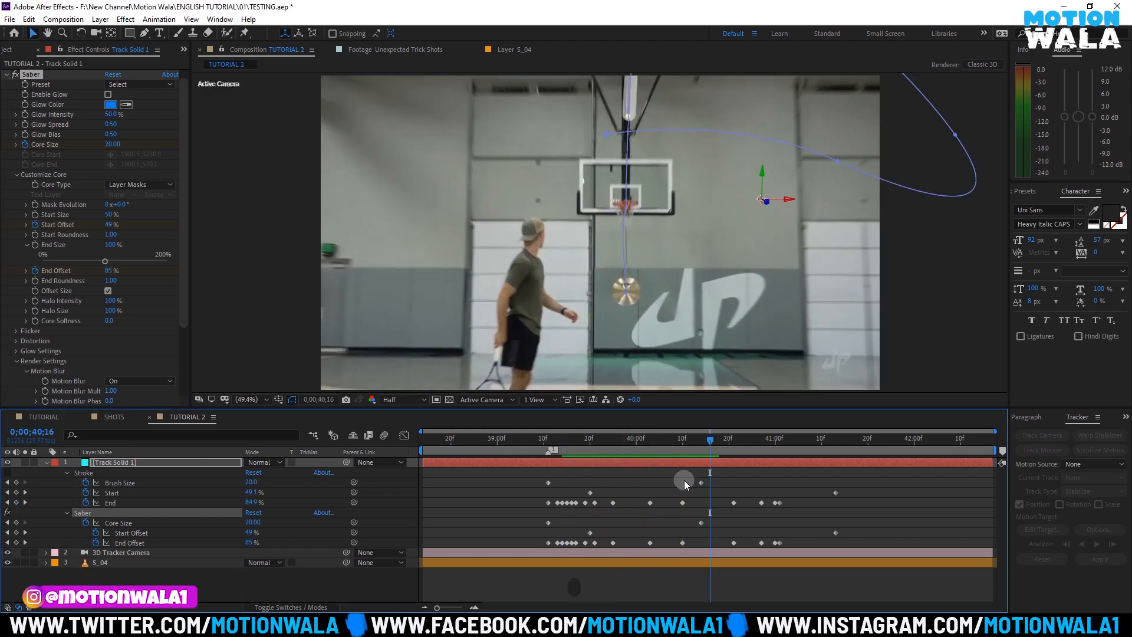
# Step: Collapse the Track Solid 1 layer's properties and play the whole shot from its start at 0;00;38;14
pyautogui.click(46, 461)
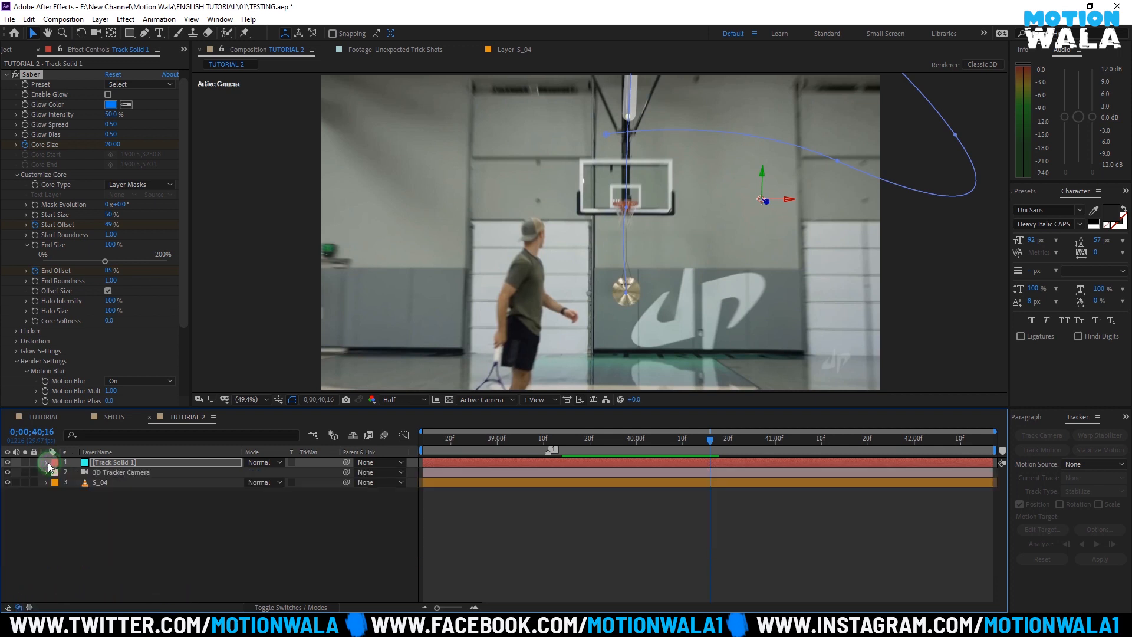
pyautogui.click(108, 463)
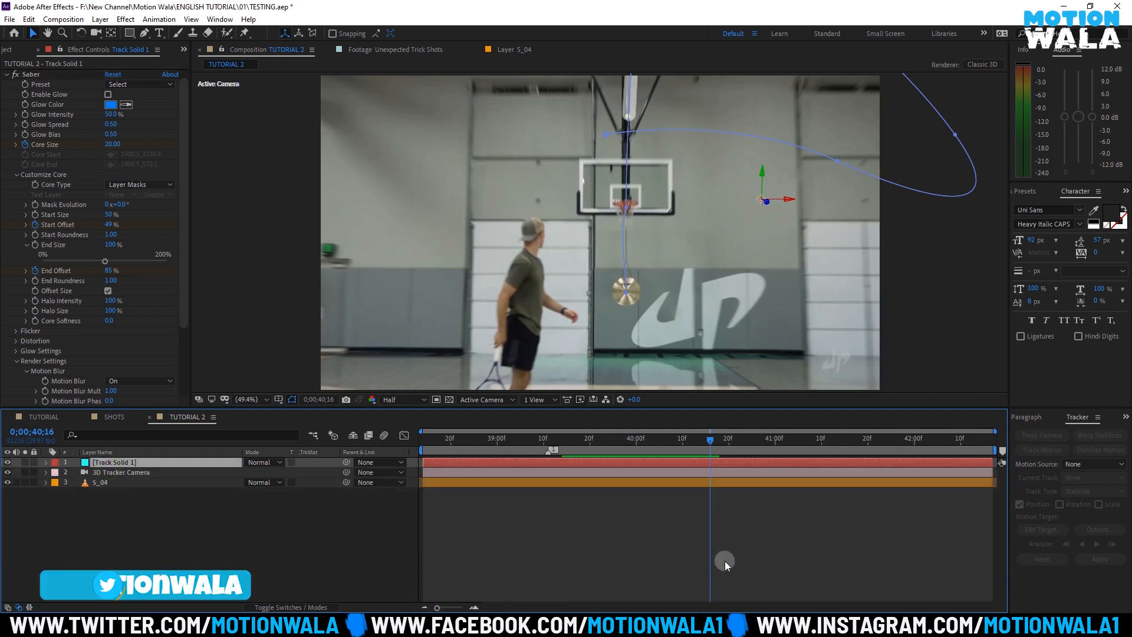
pyautogui.moveTo(620, 435); pyautogui.dragTo(410, 450)
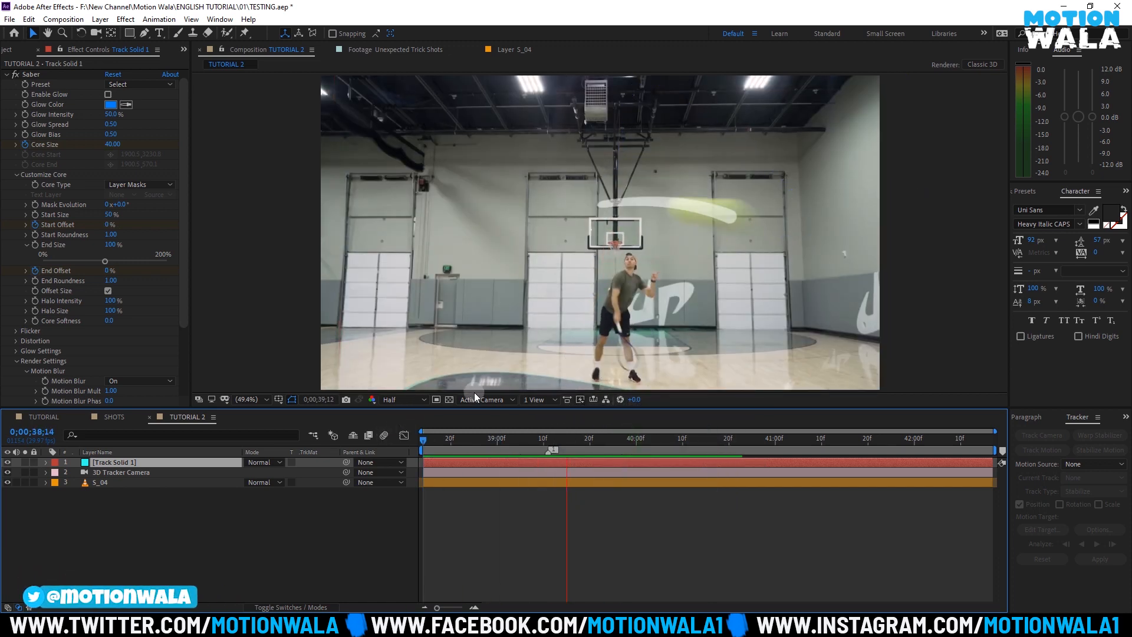